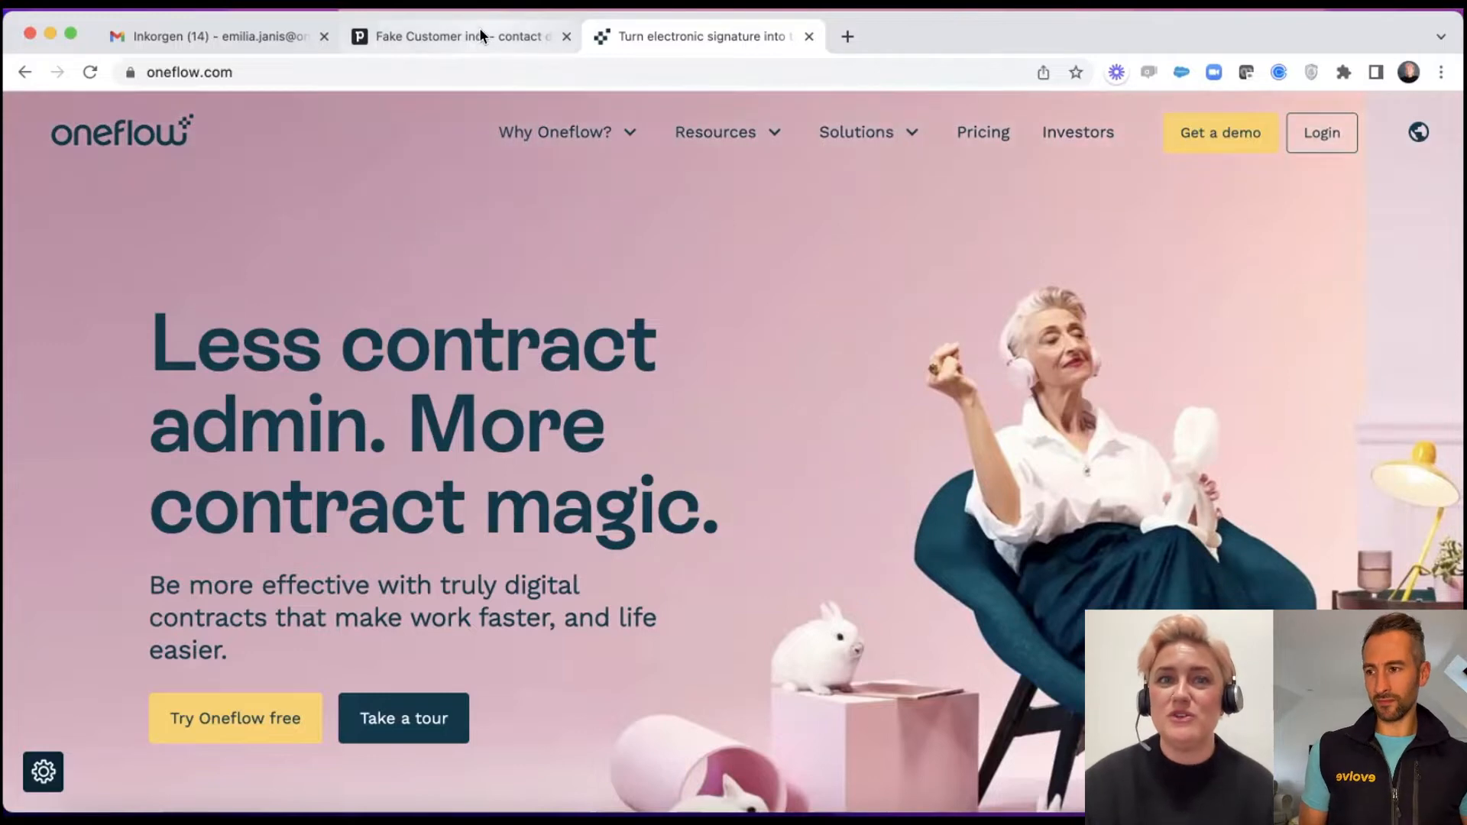
Switch to Pipedrive and create a deal for Fake Customer inc. with its existing contact person and Euro (EUR) as the currency.
click(479, 34)
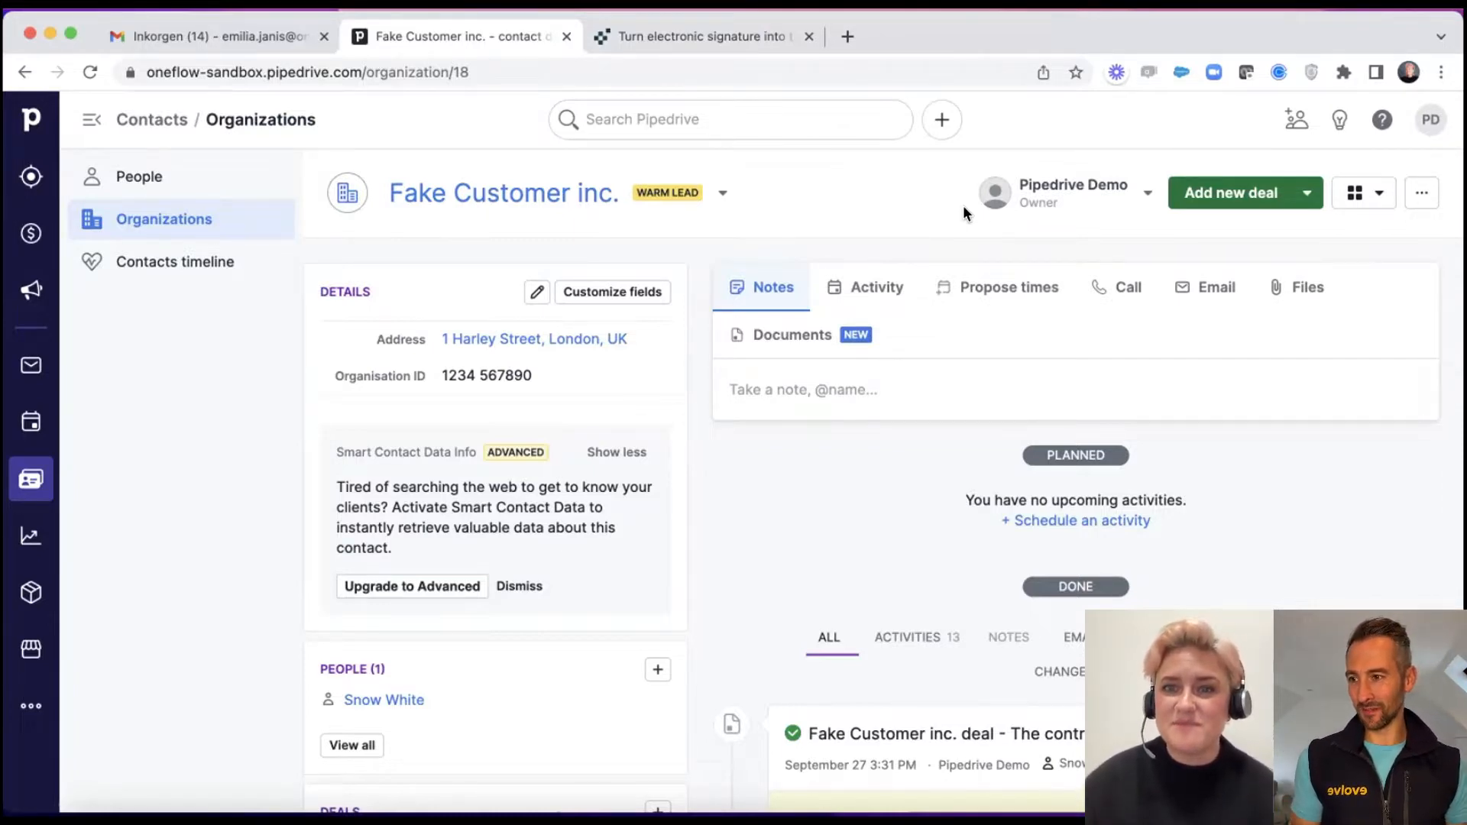
click(1224, 186)
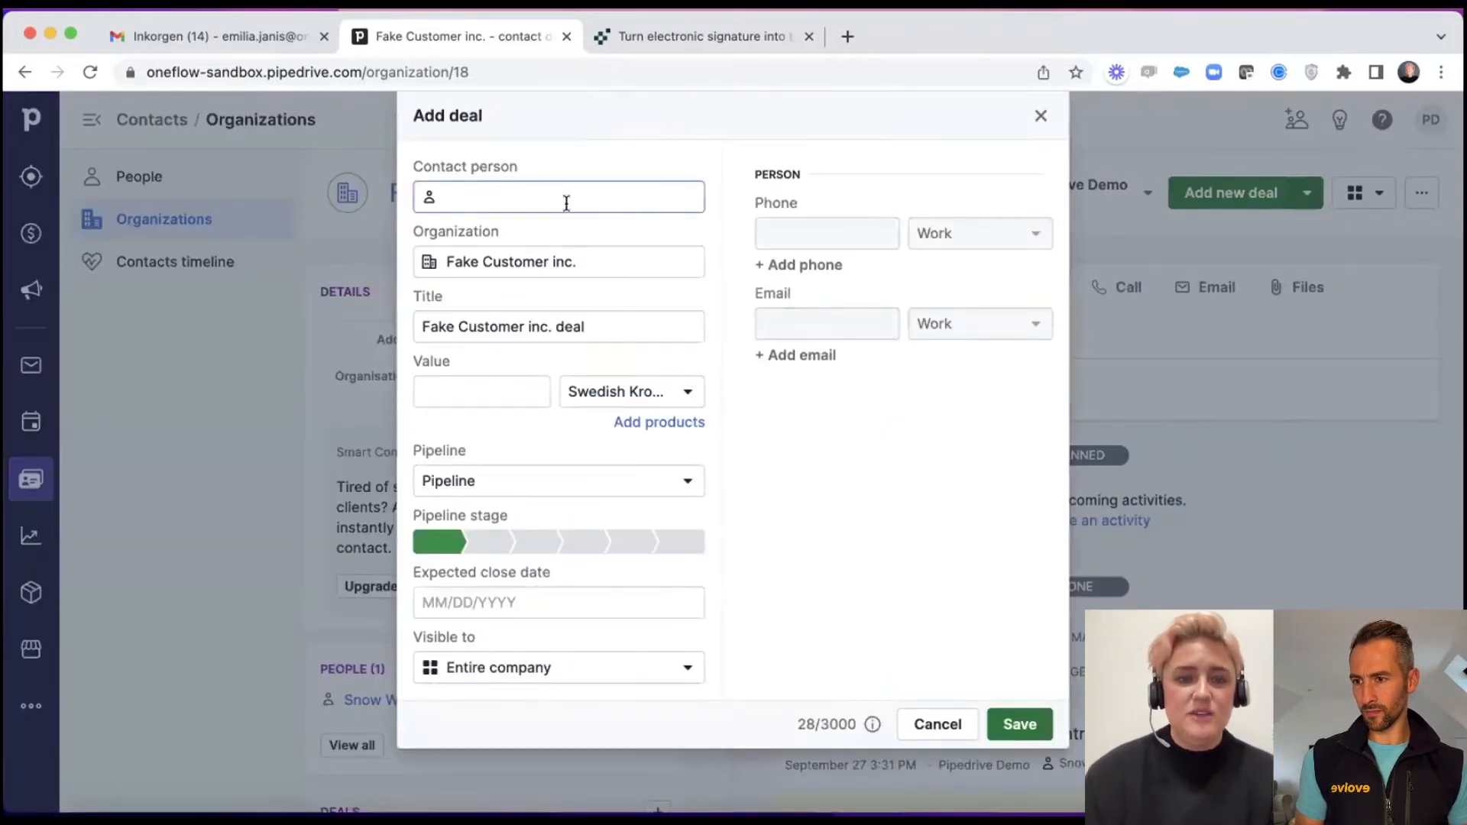
text(sno)
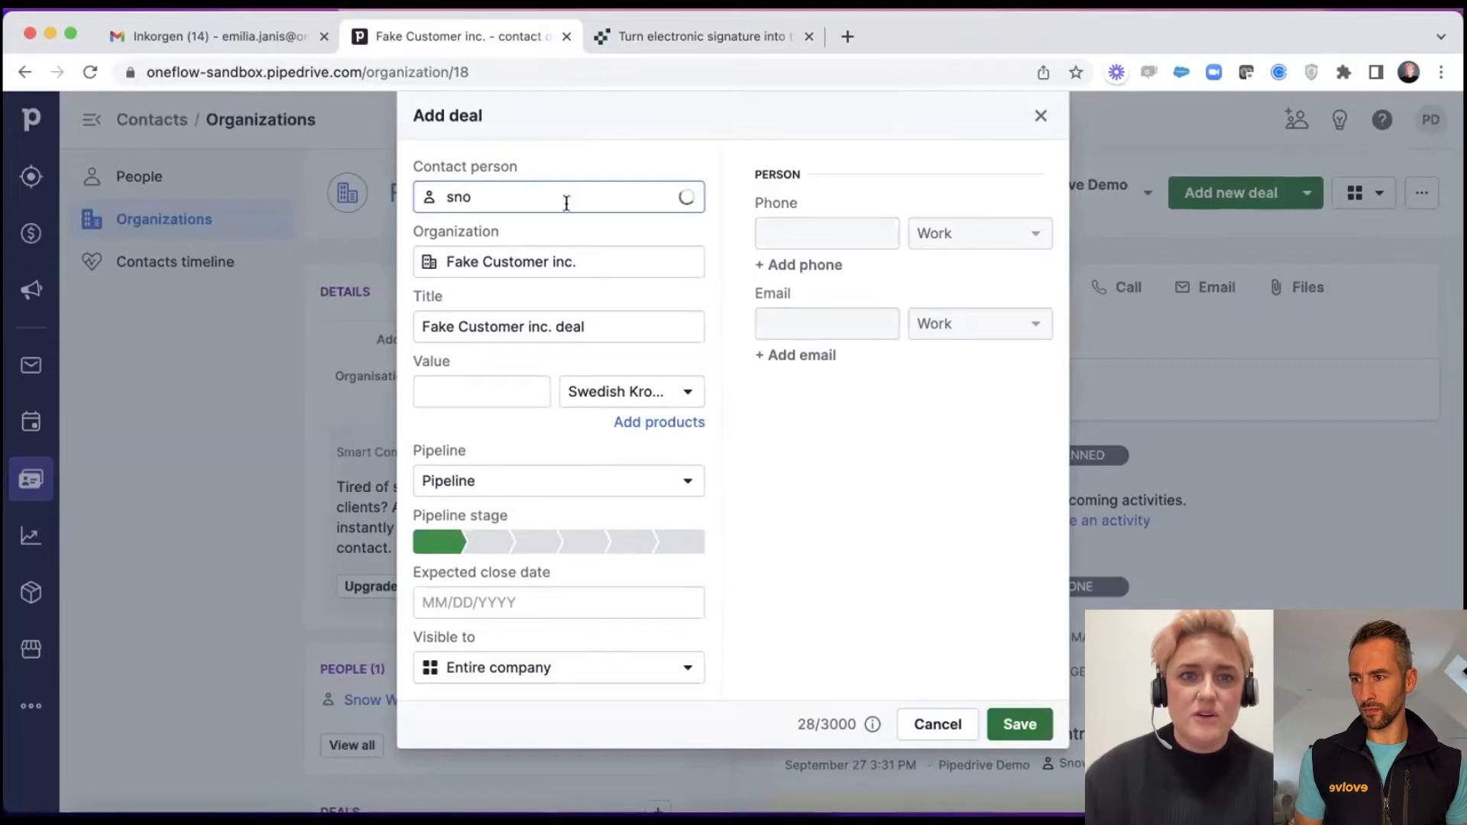
click(575, 237)
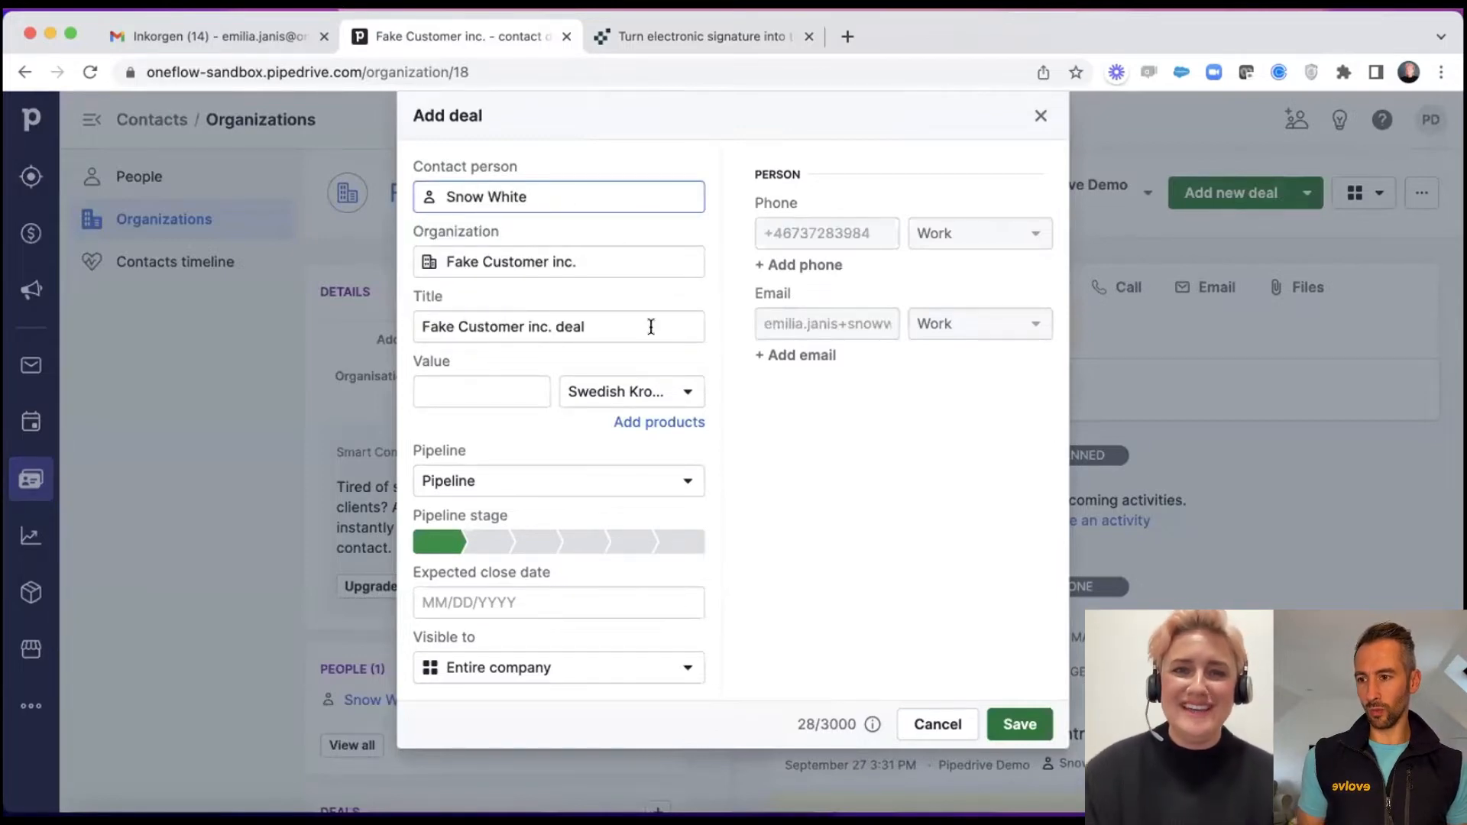
click(604, 398)
text(eur)
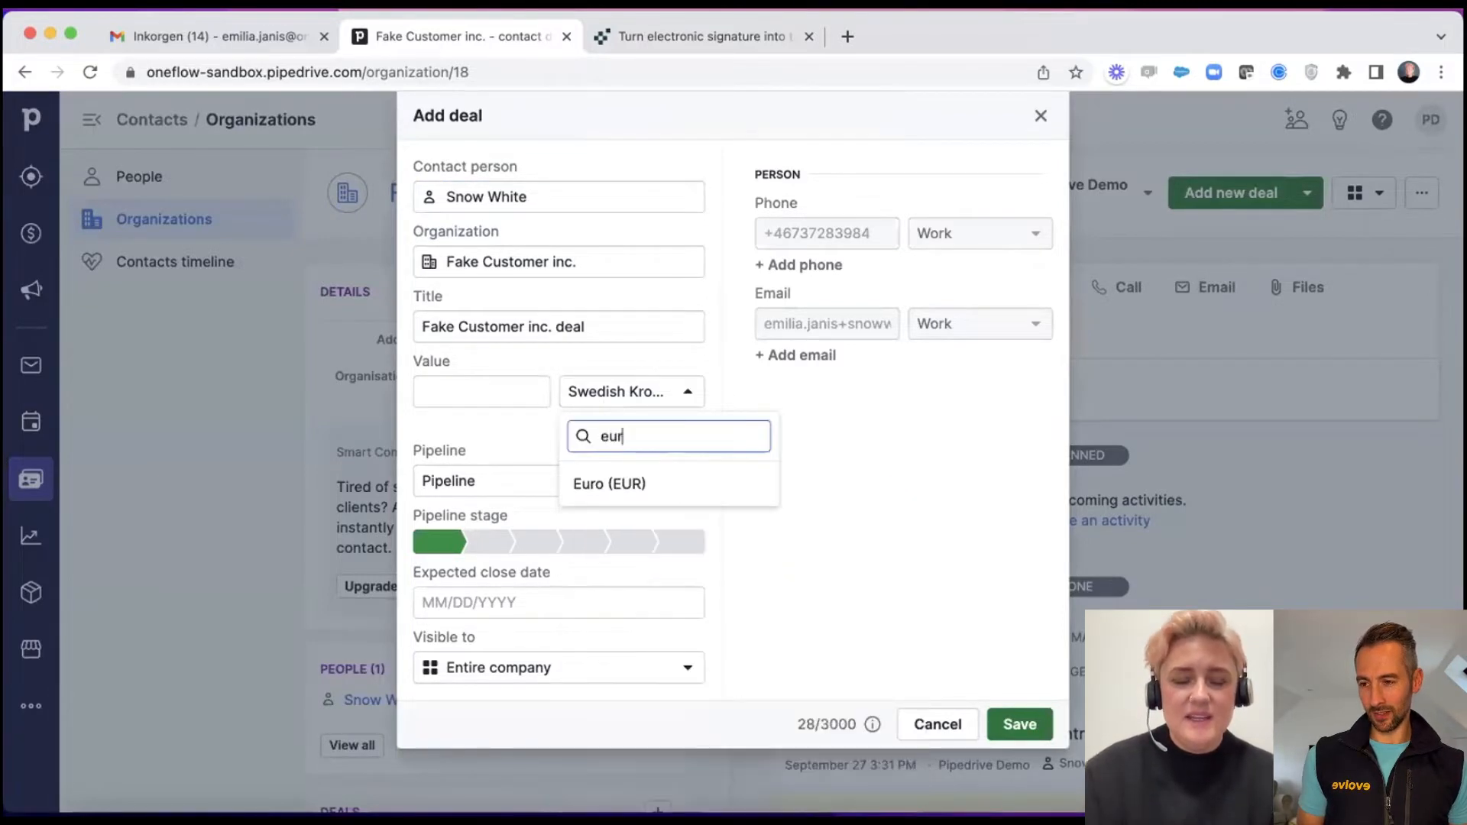
click(665, 485)
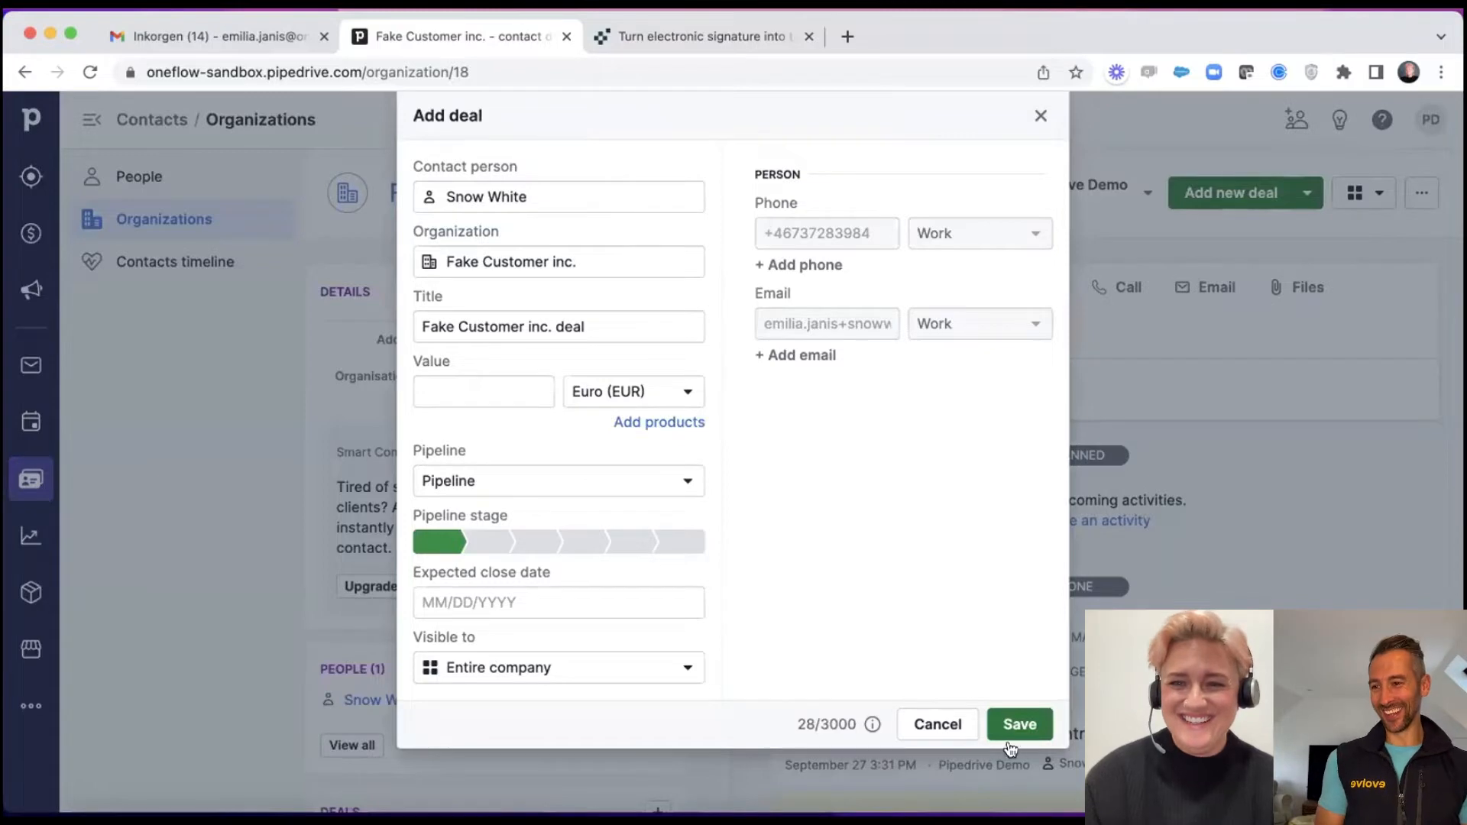
click(1013, 715)
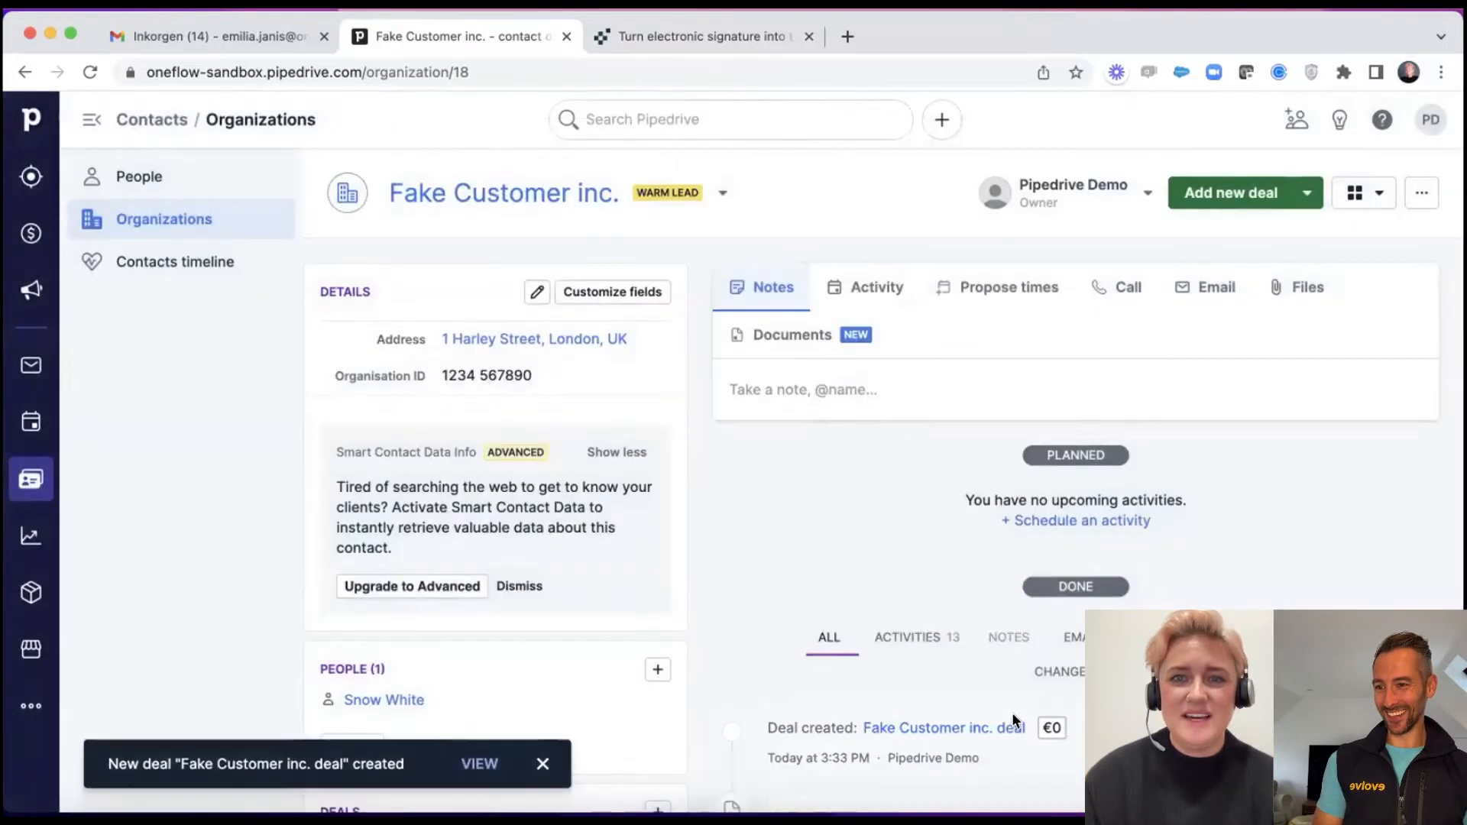
Open the new Fake Customer inc. deal and add the item "Product" with quantity 10 and a 5% discount.
scroll(1012, 712, down, 5)
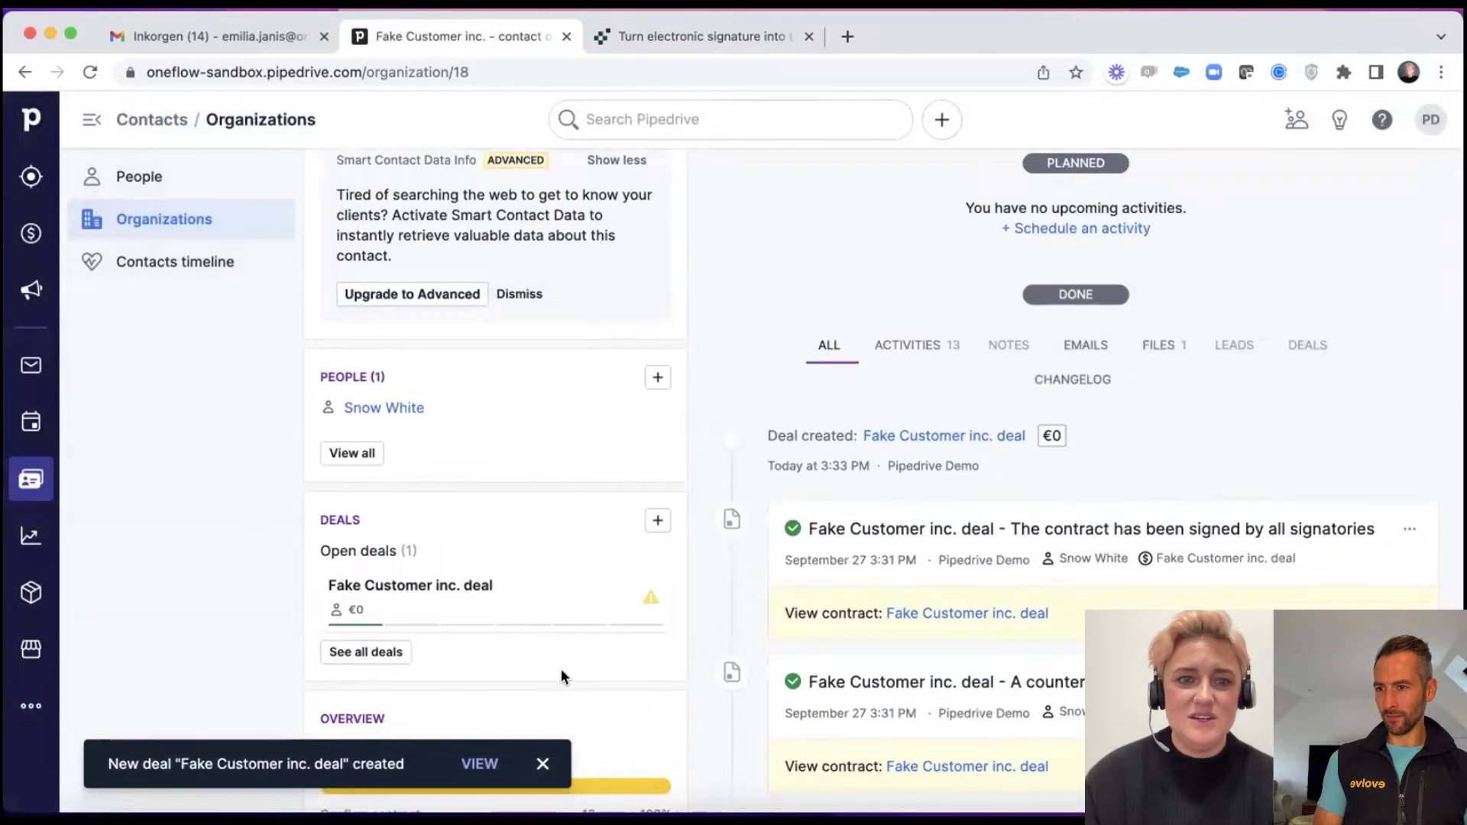
click(443, 586)
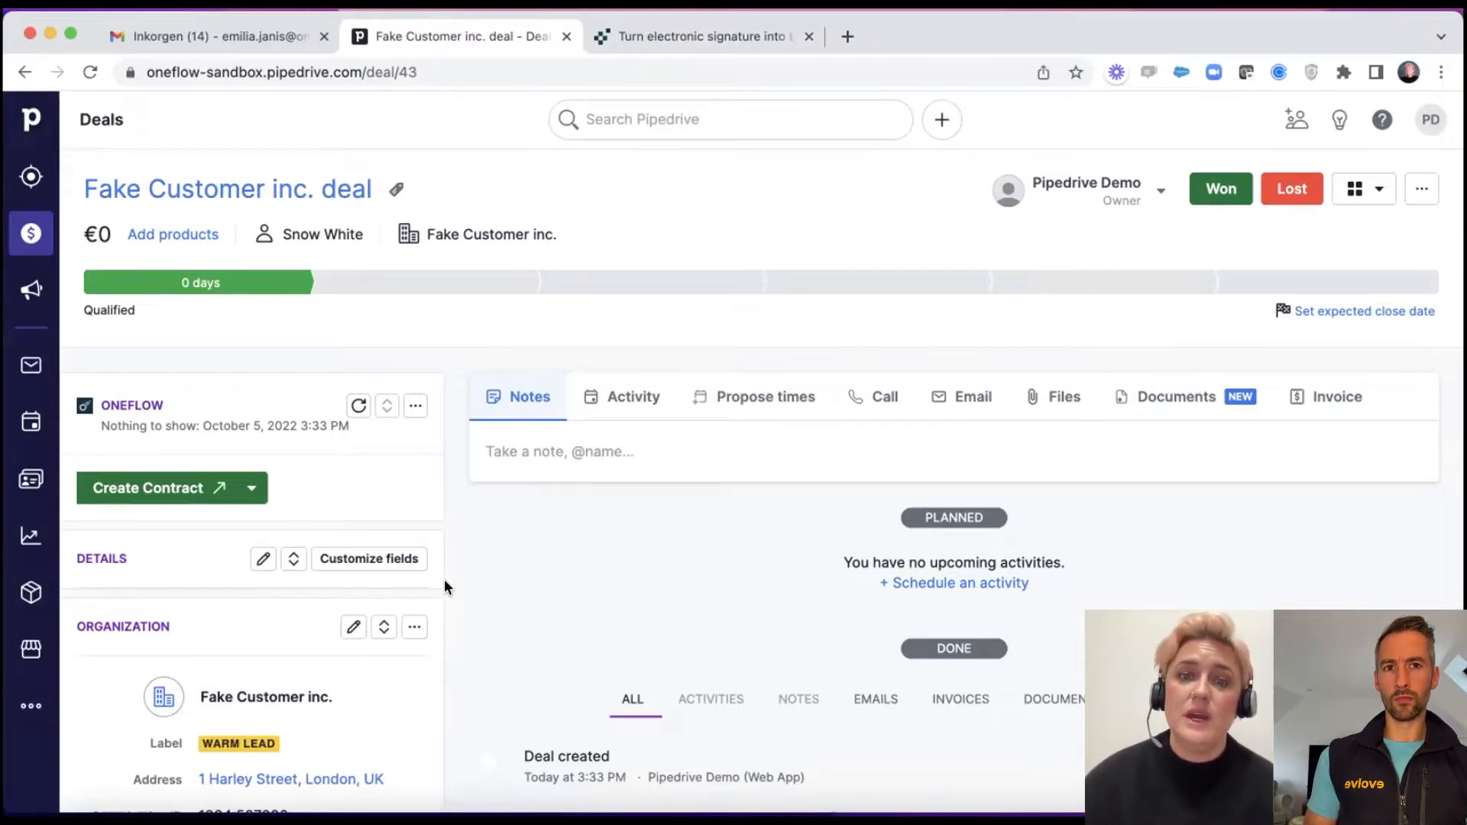
click(188, 238)
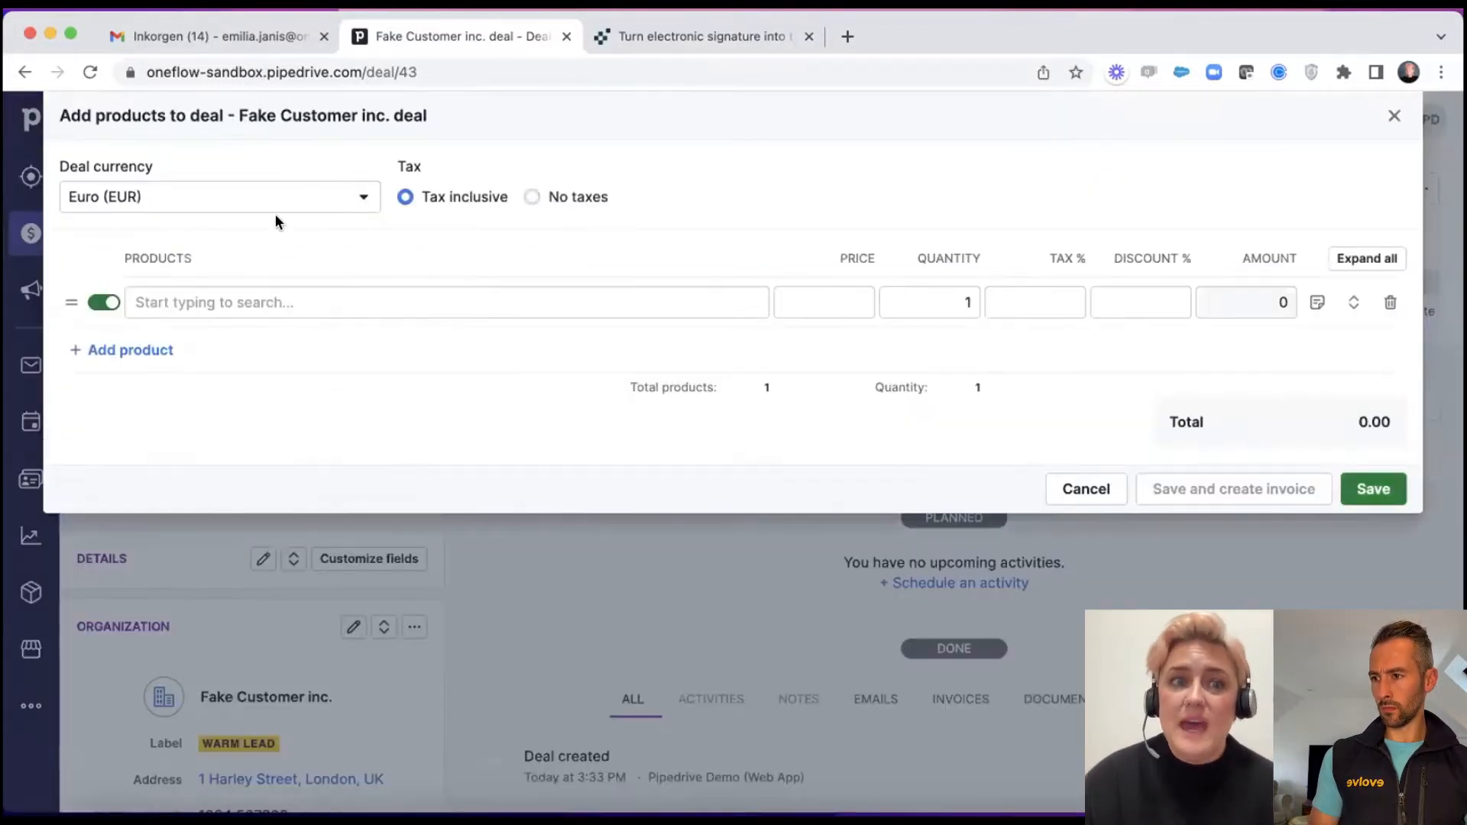
click(304, 298)
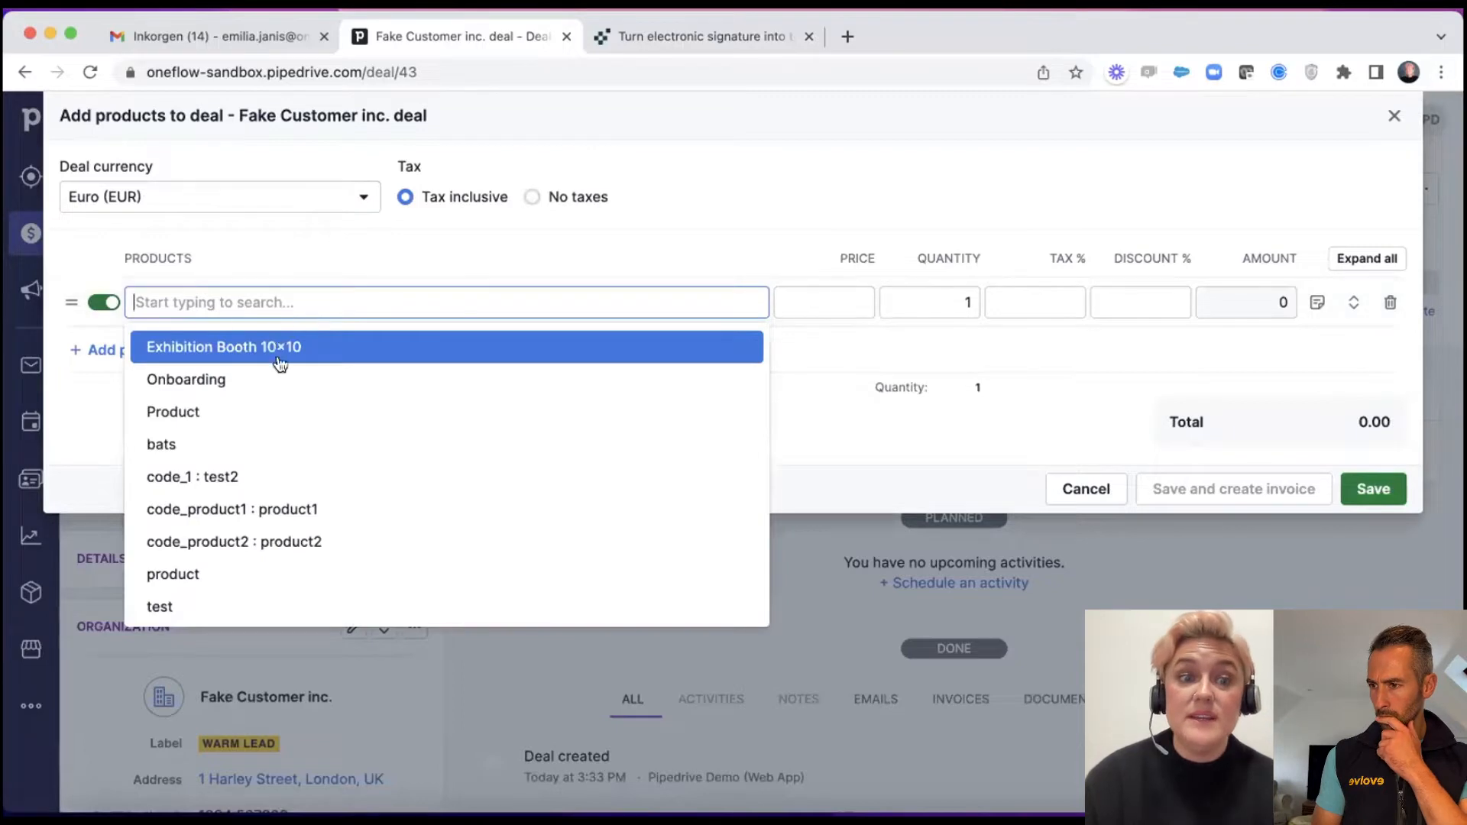
click(269, 405)
click(921, 296)
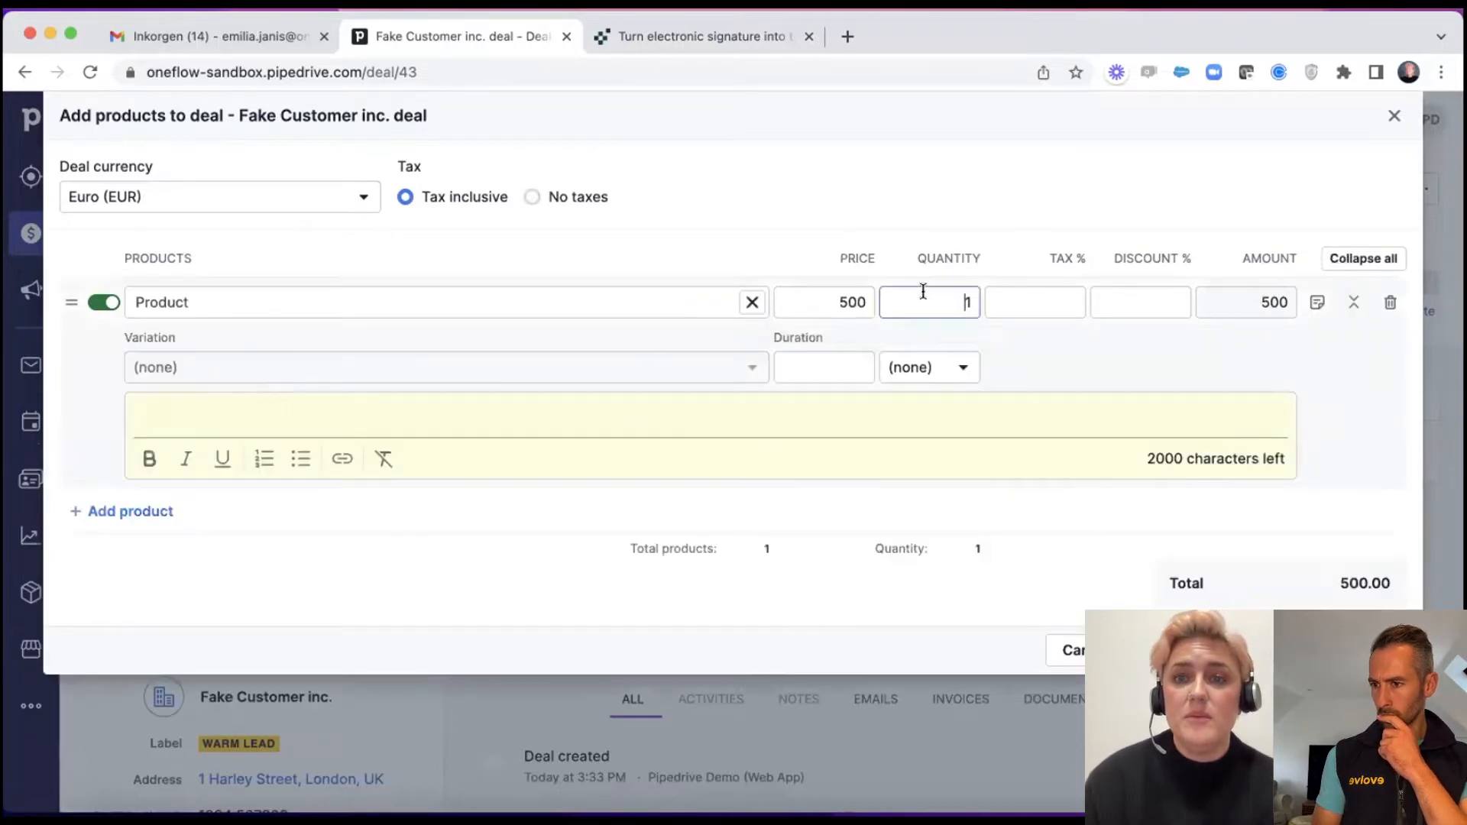
text(0)
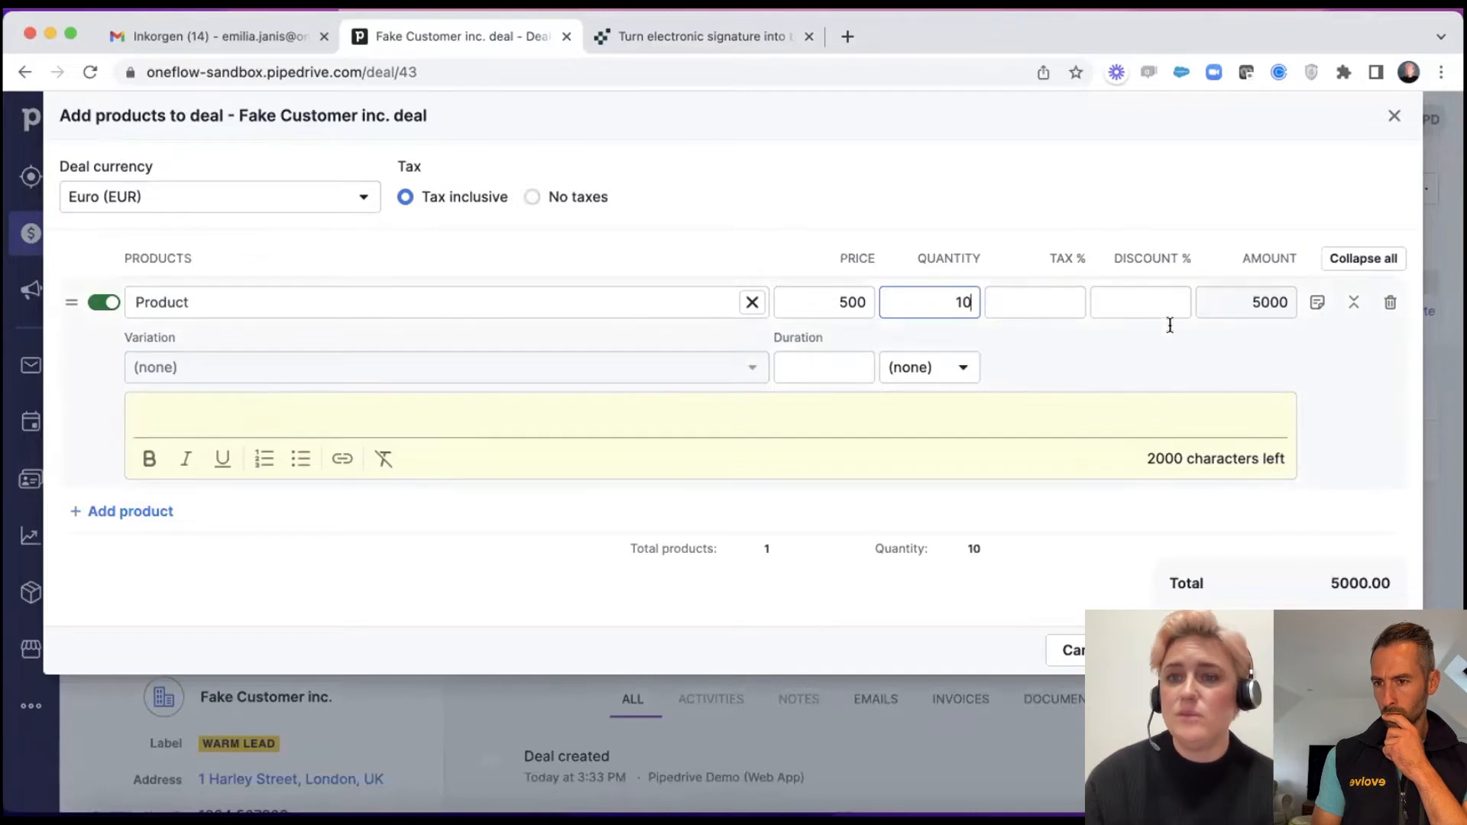
click(1153, 300)
text(5)
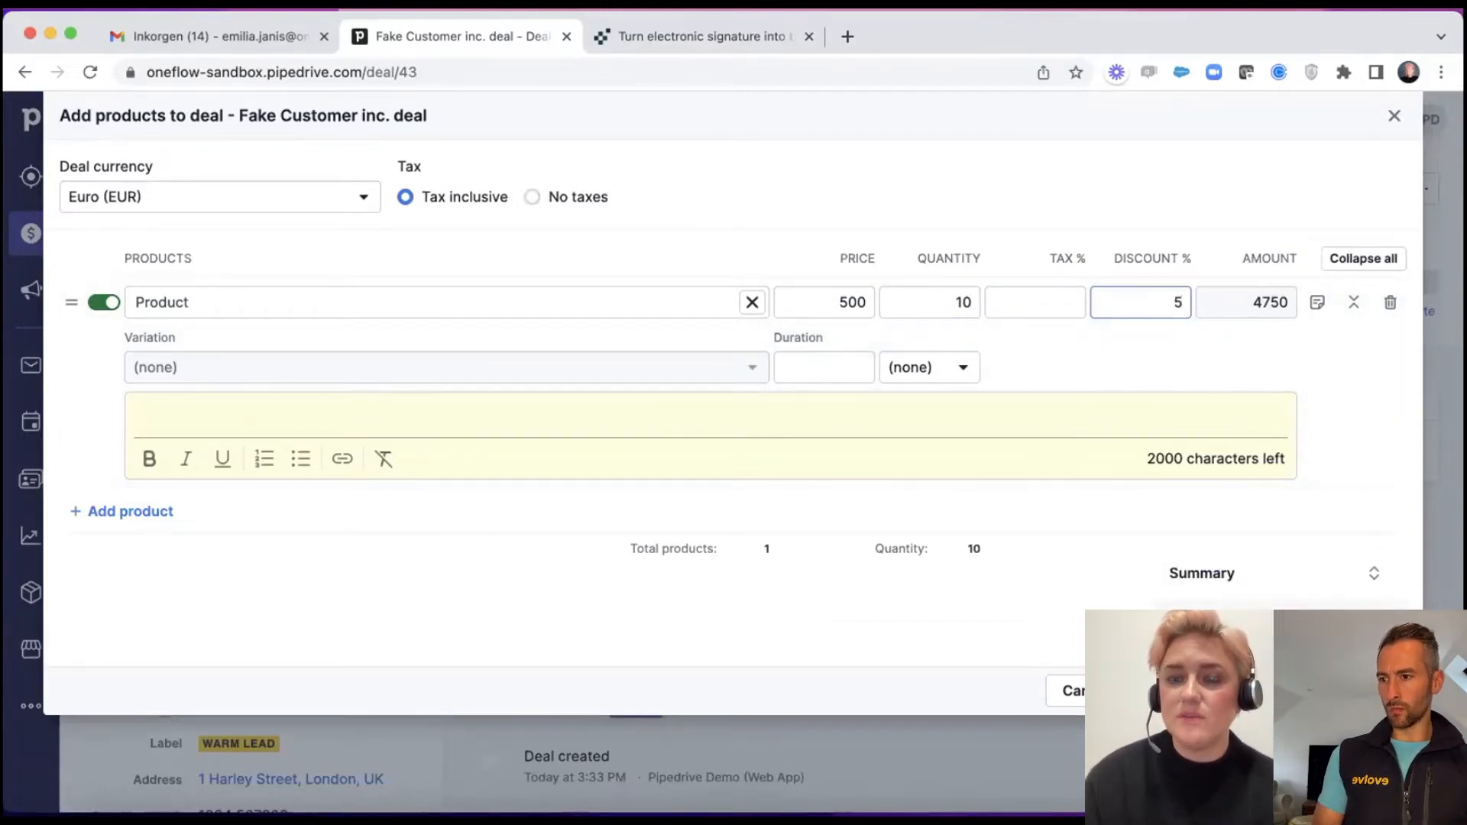
click(1375, 691)
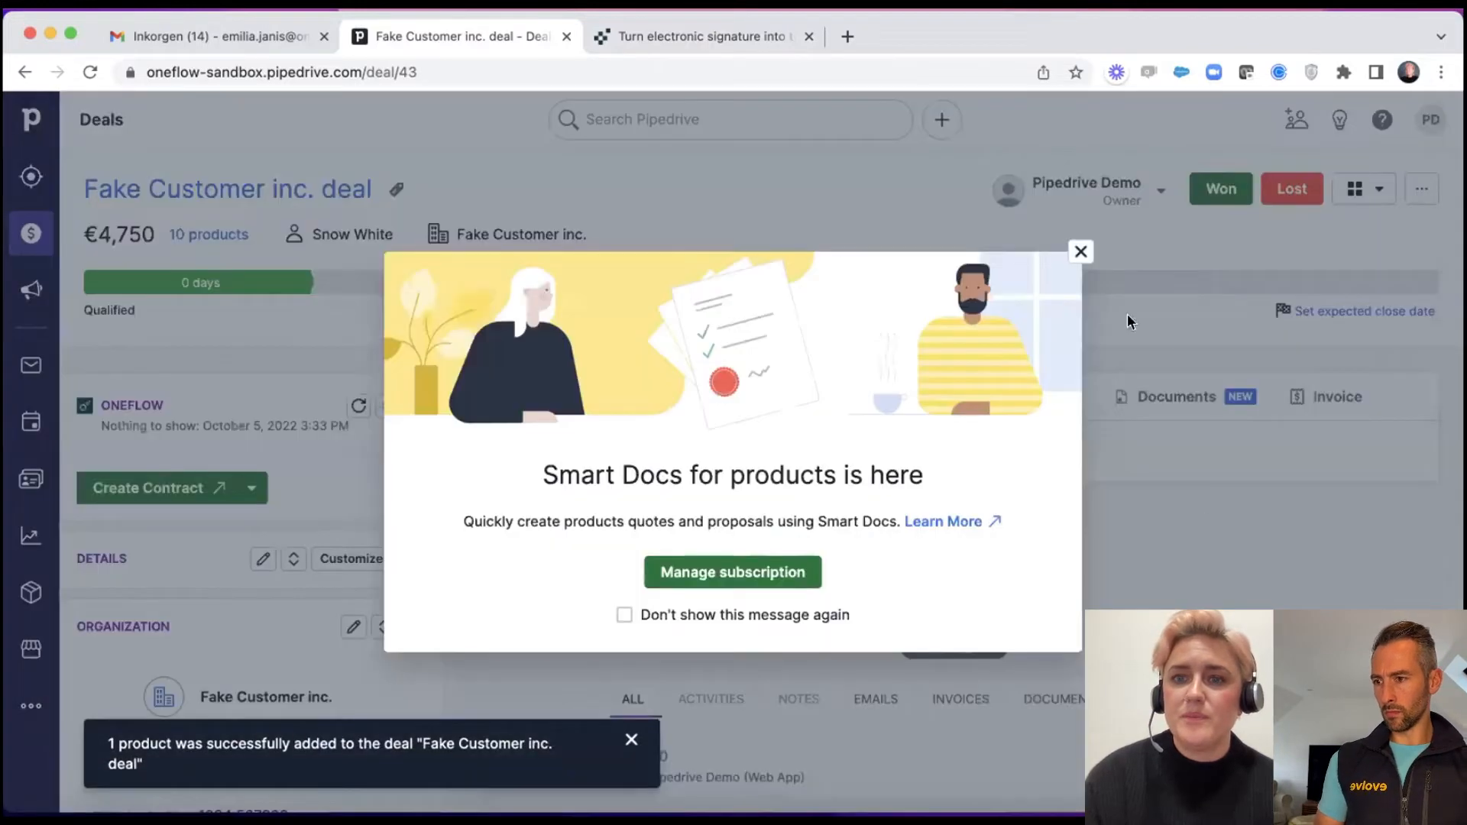
click(1080, 251)
Attach the file Pipedrive.pdf from the Downloads folder to the deal.
click(1057, 412)
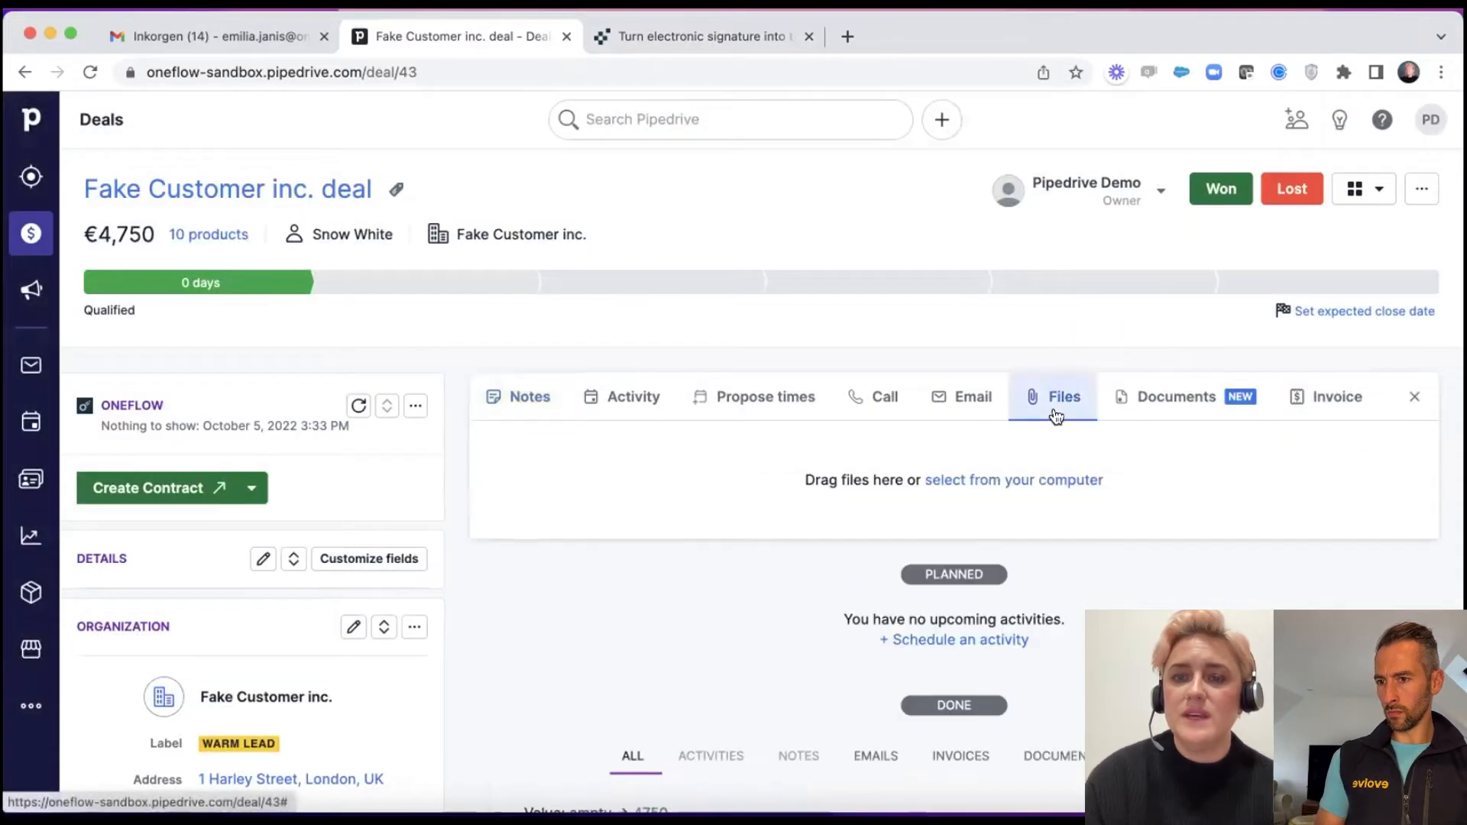
click(982, 479)
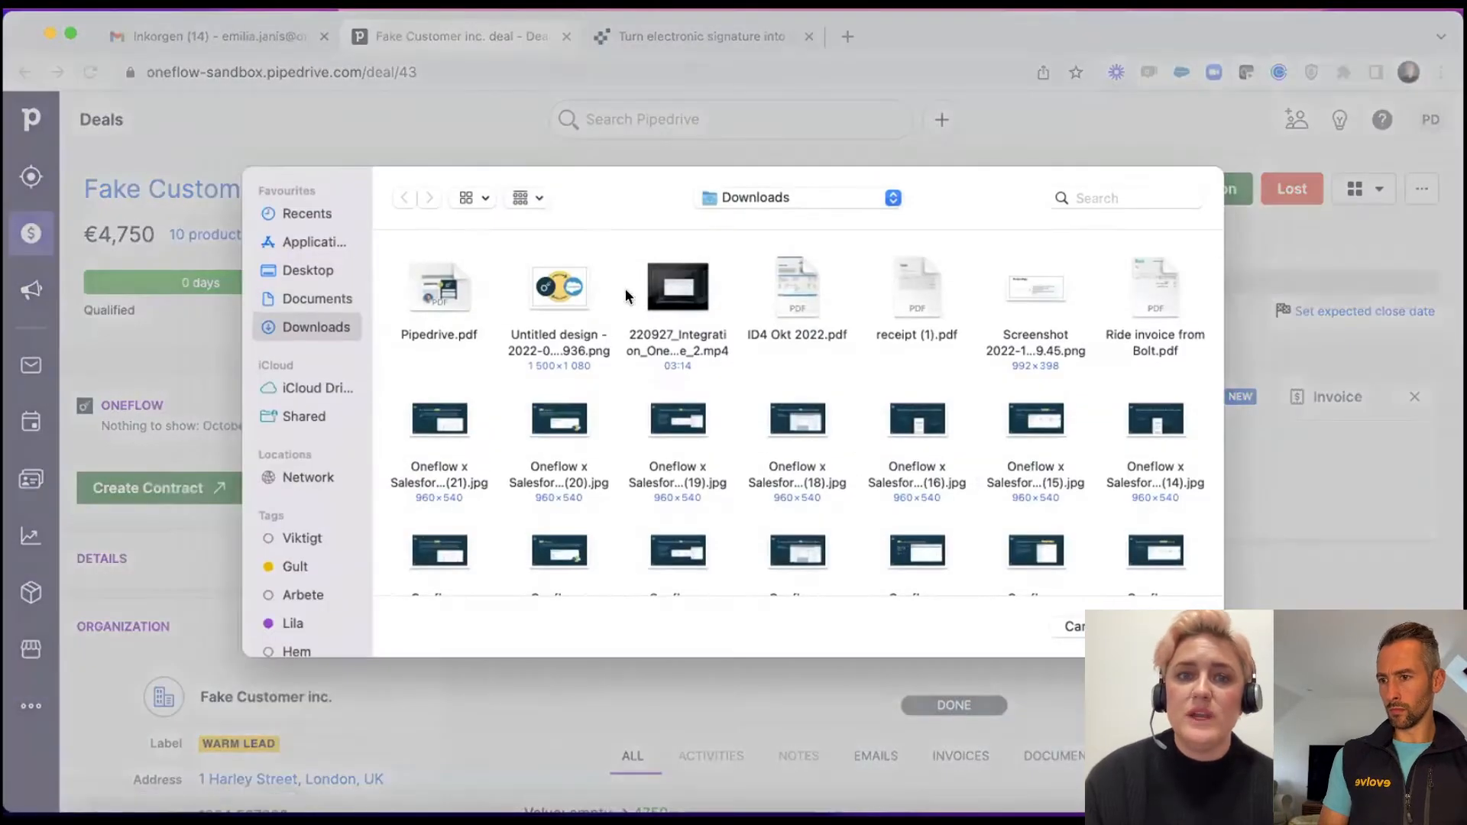
double_click(441, 285)
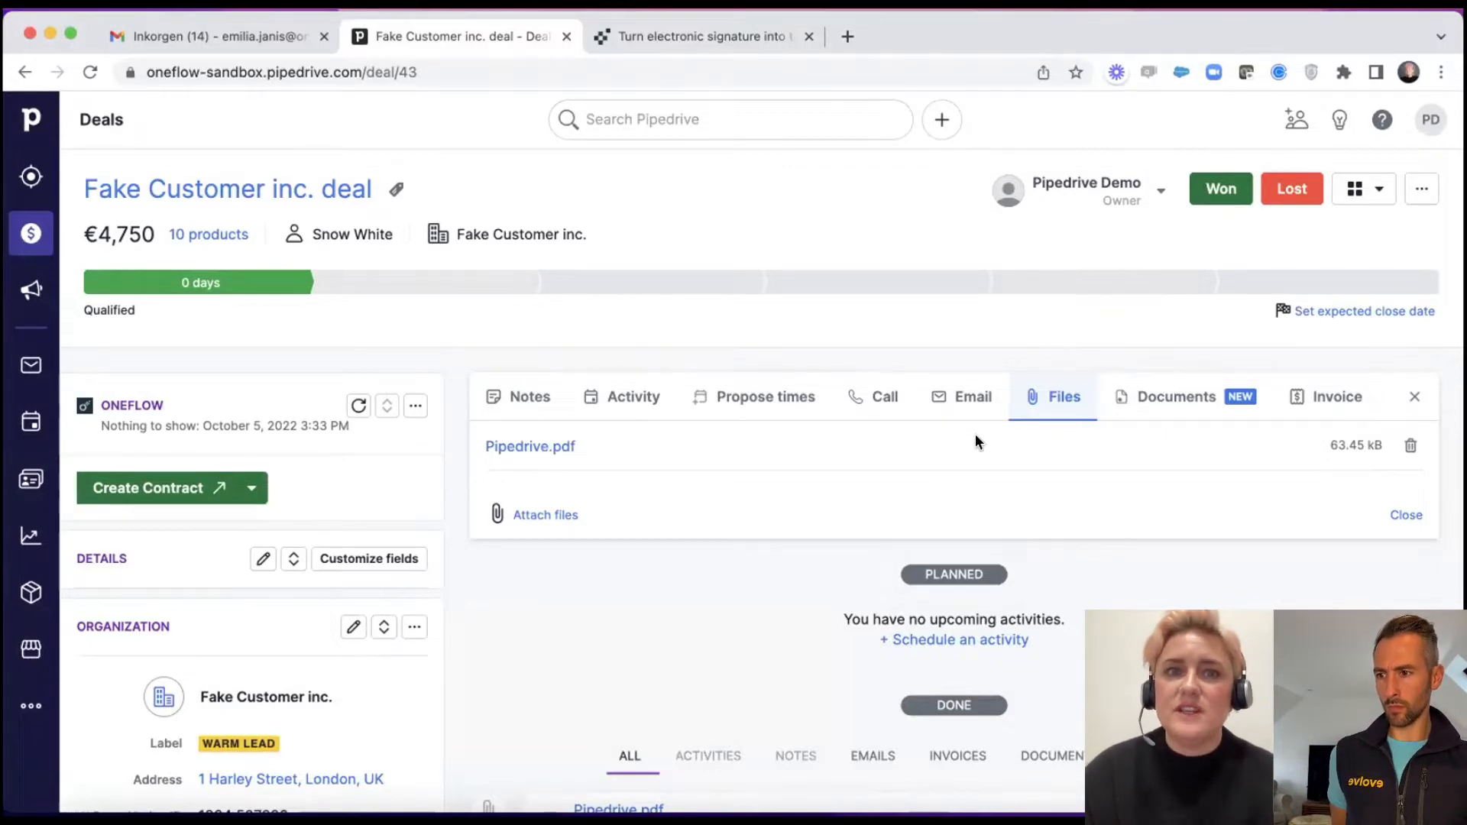
Find SLA.pdf on the computer by searching for "SLA" and attach it to the deal as another file.
click(1049, 395)
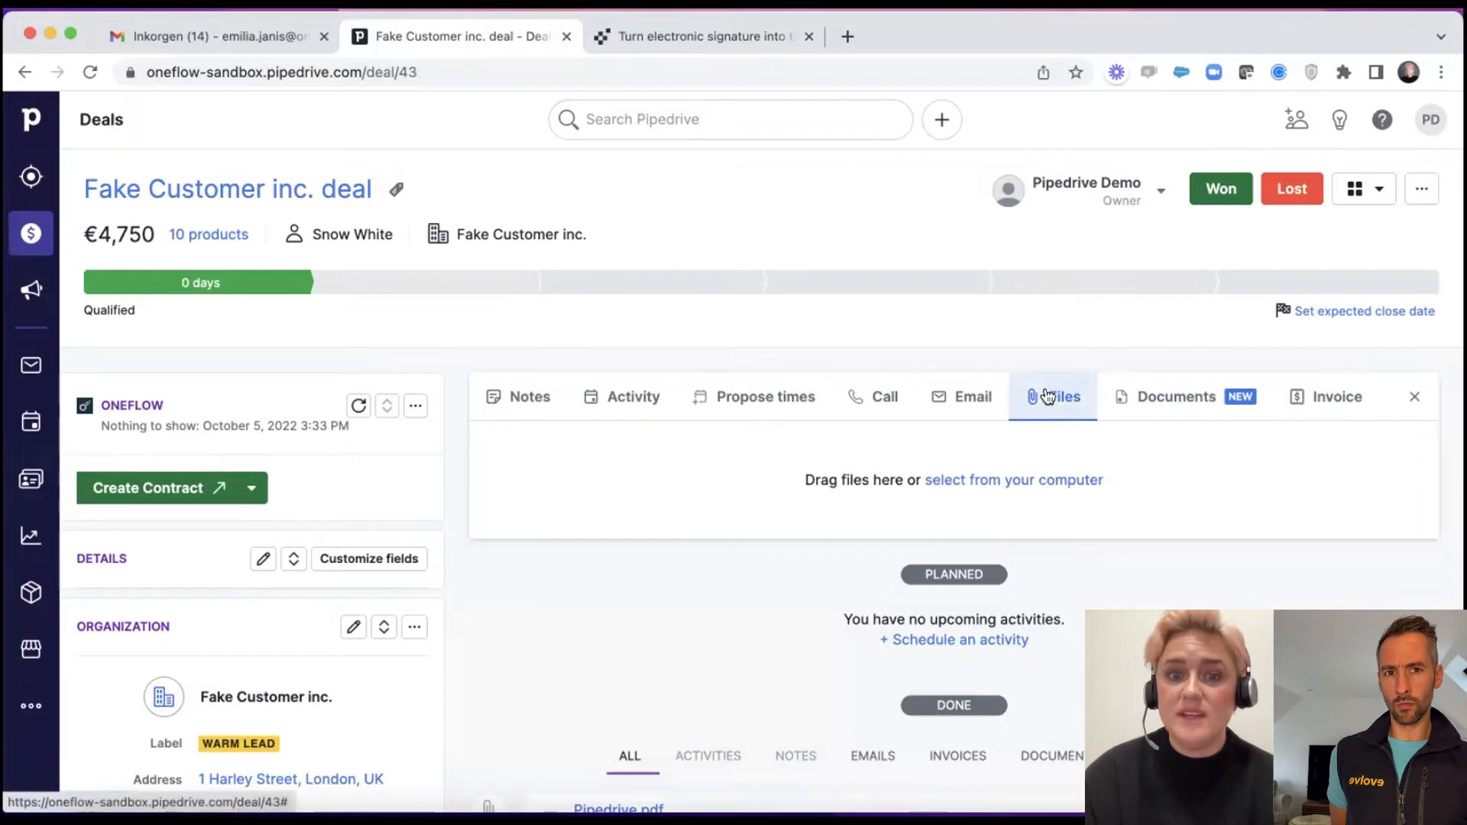
click(1003, 479)
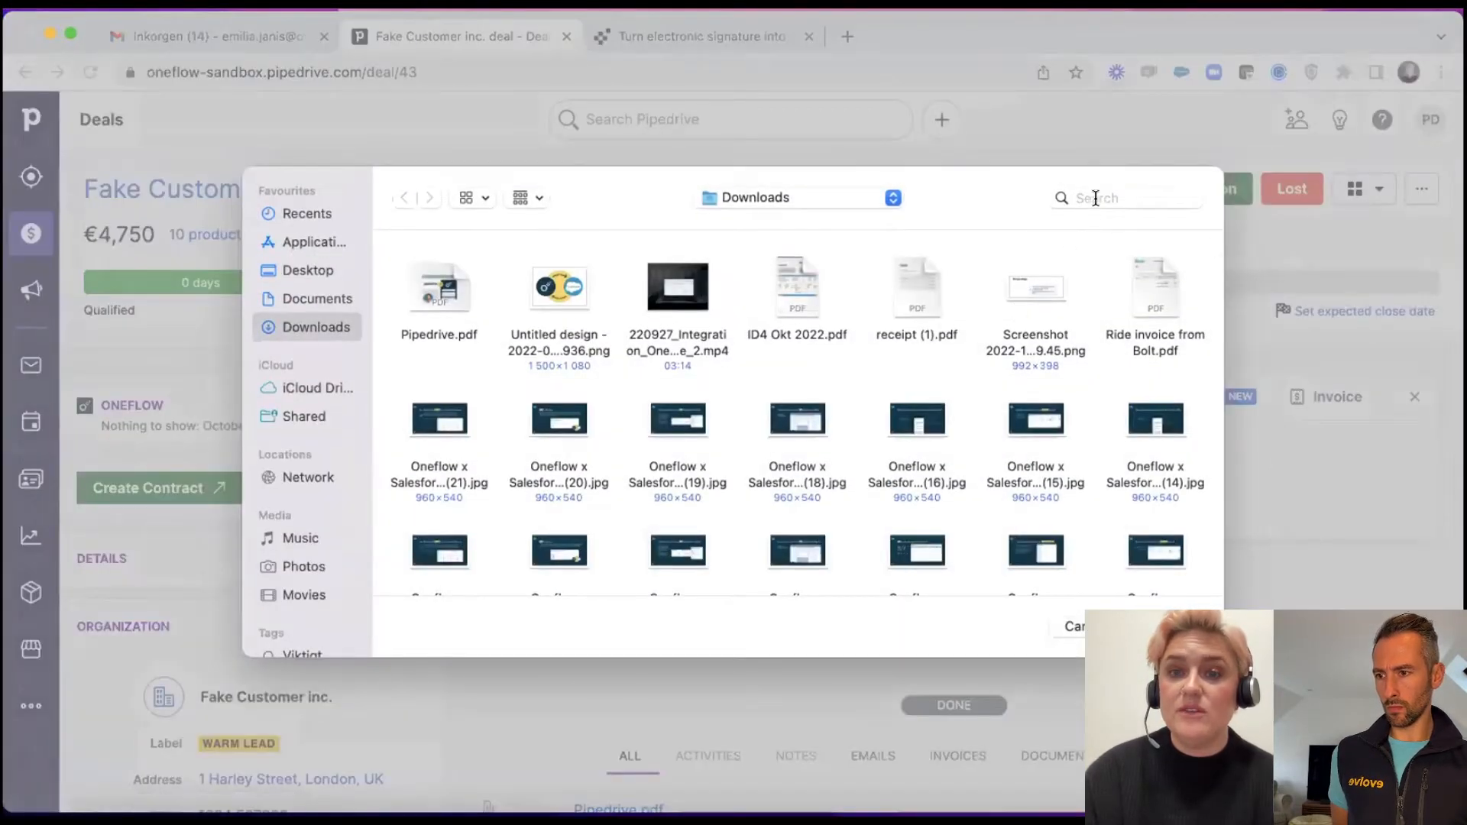
click(1096, 198)
text(SLA)
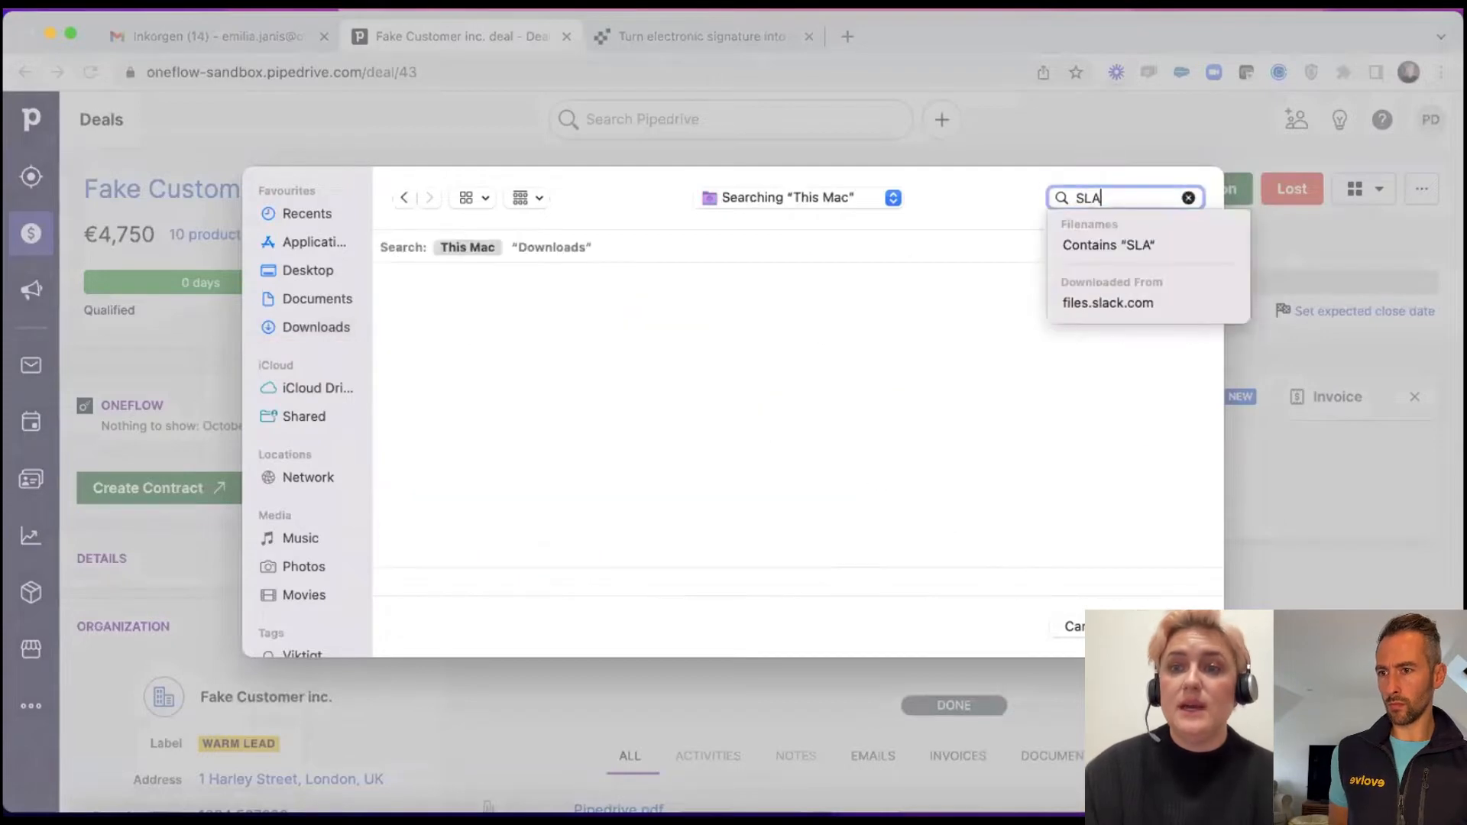
double_click(439, 337)
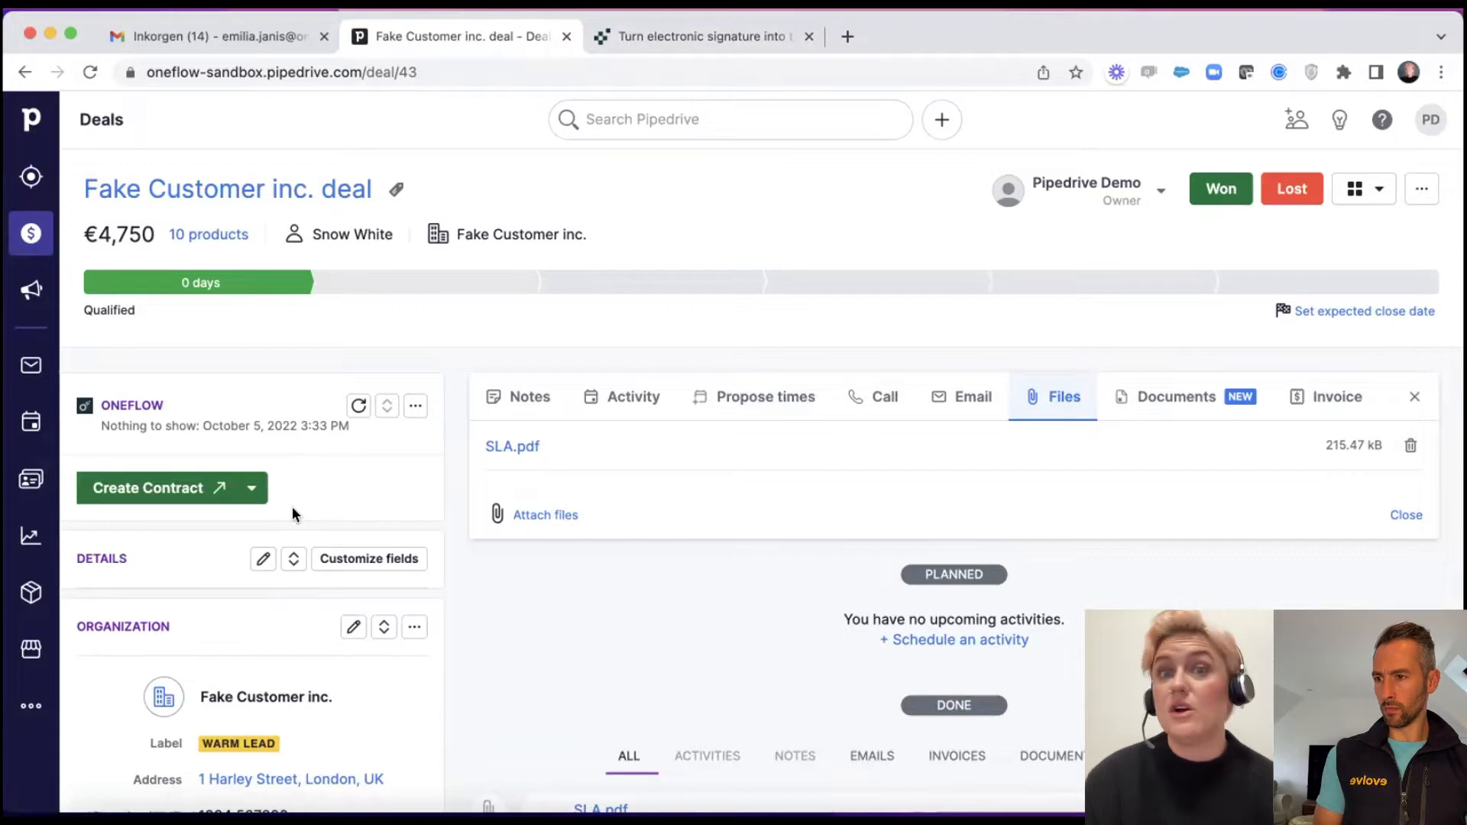
Start a Oneflow contract from the deal, choosing Sales Workspace, the template "Pretty Sales Proposal - Don't change!" and the customer contact as participant.
click(203, 488)
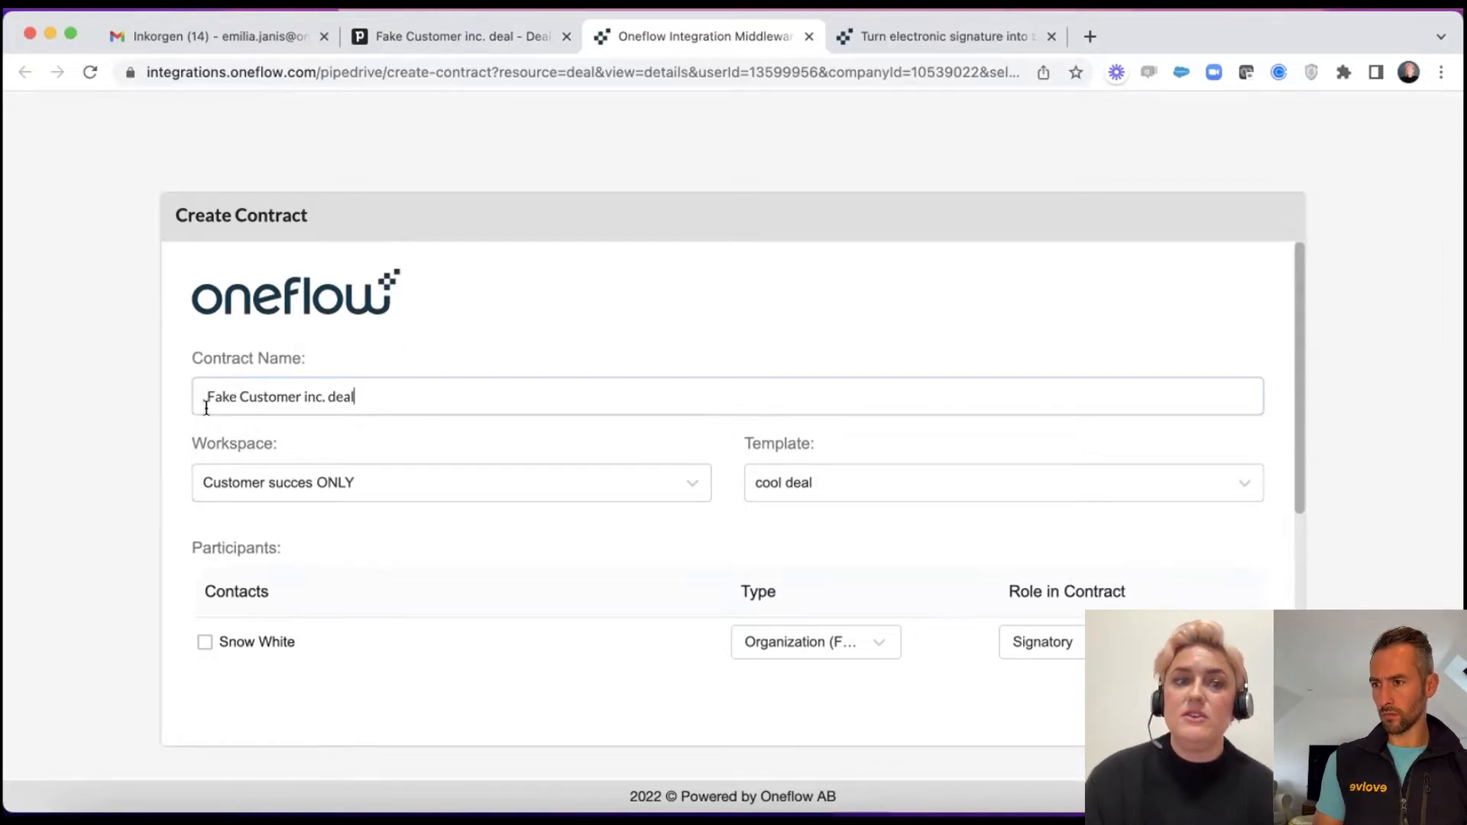
click(289, 484)
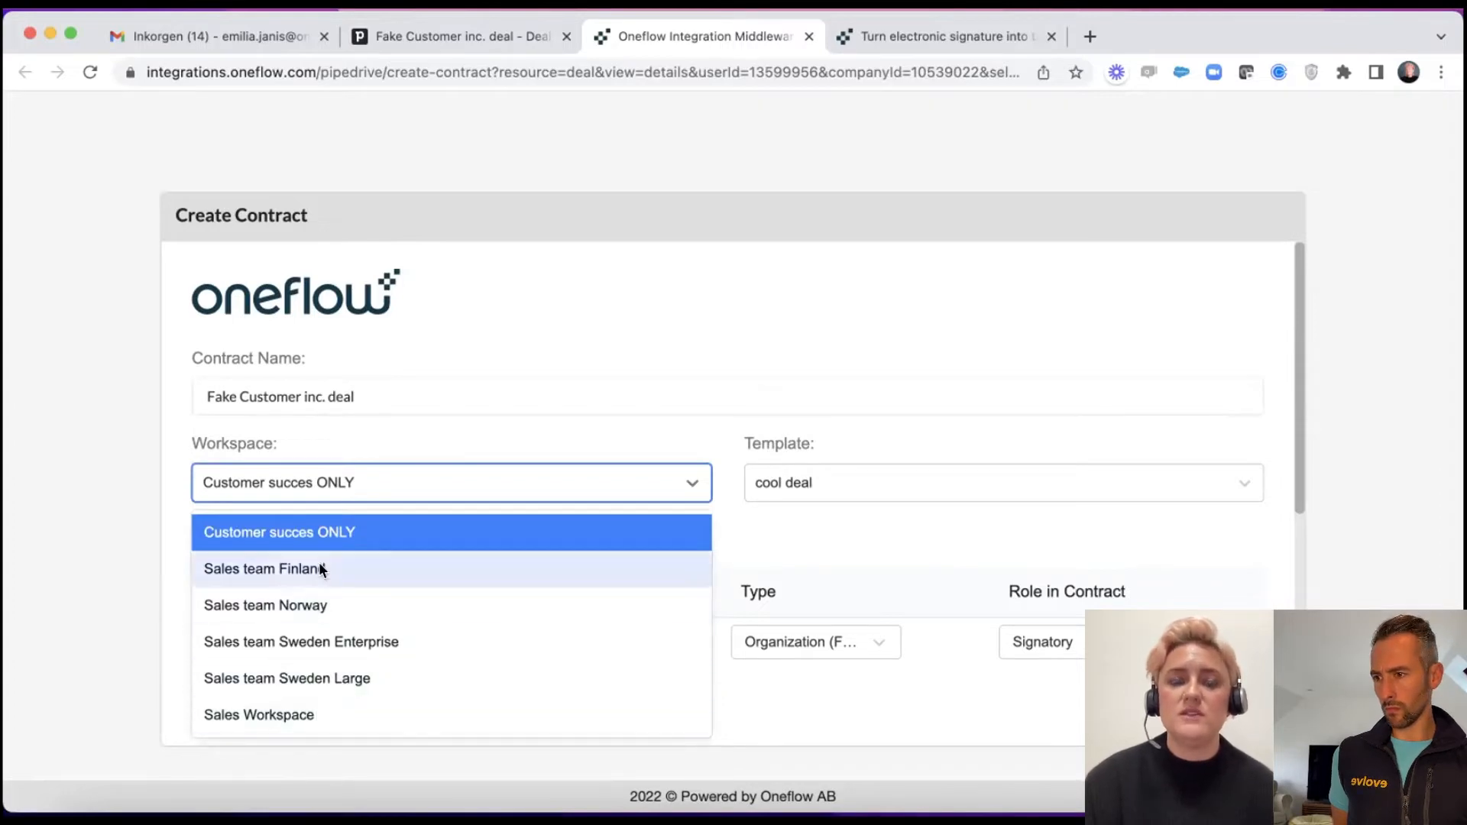
click(307, 715)
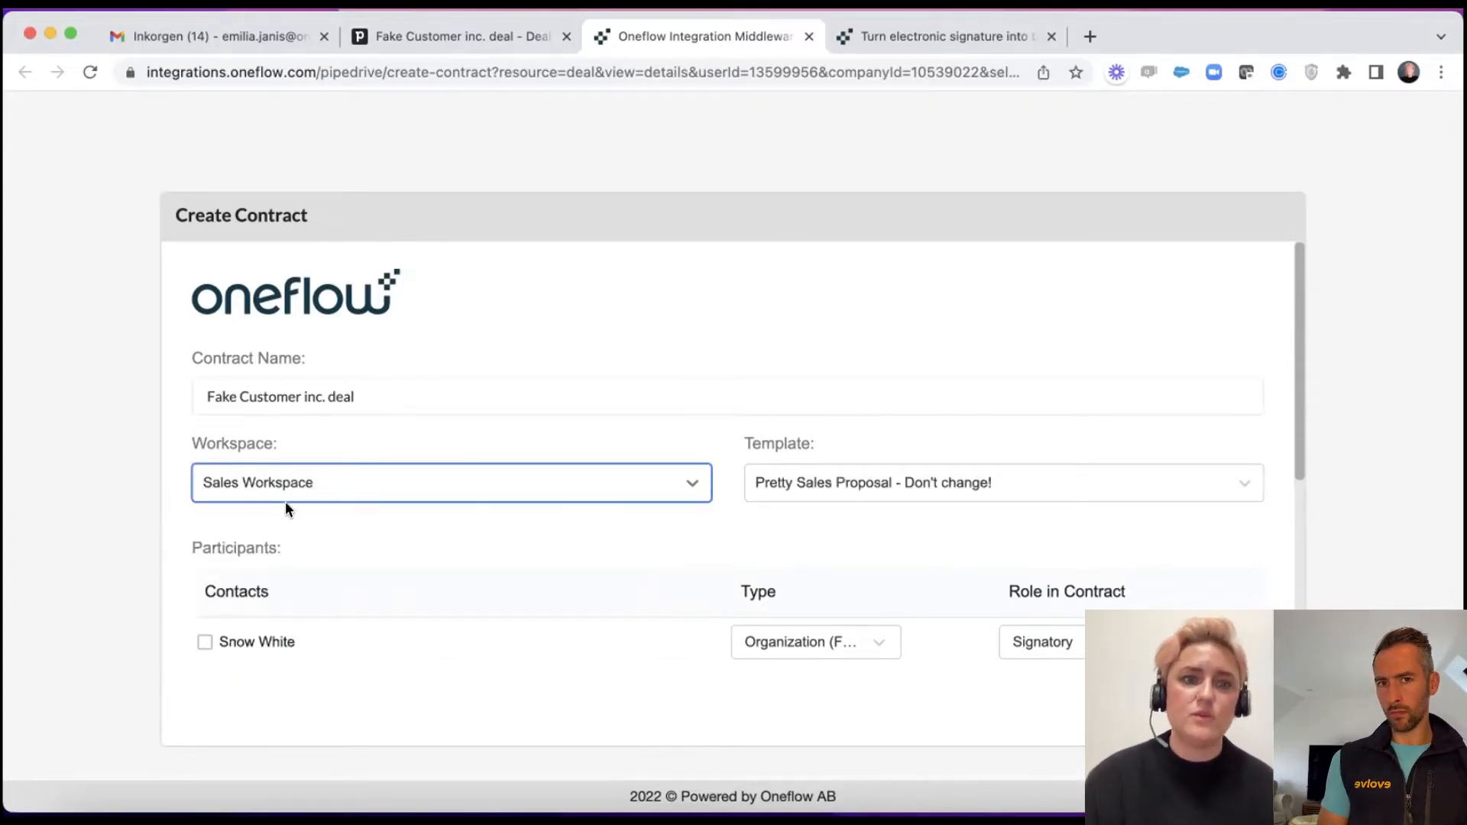
click(842, 483)
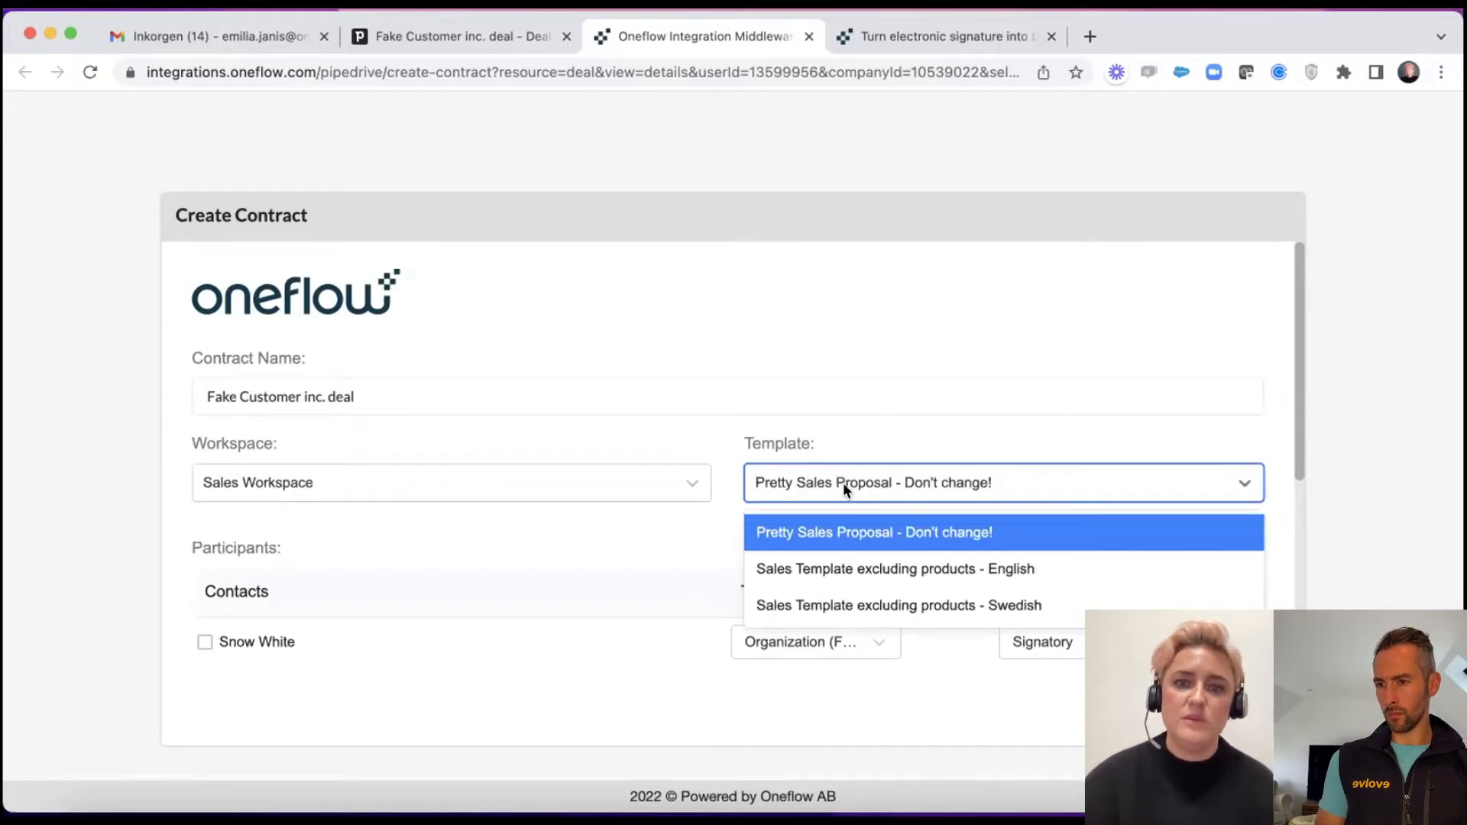
click(868, 531)
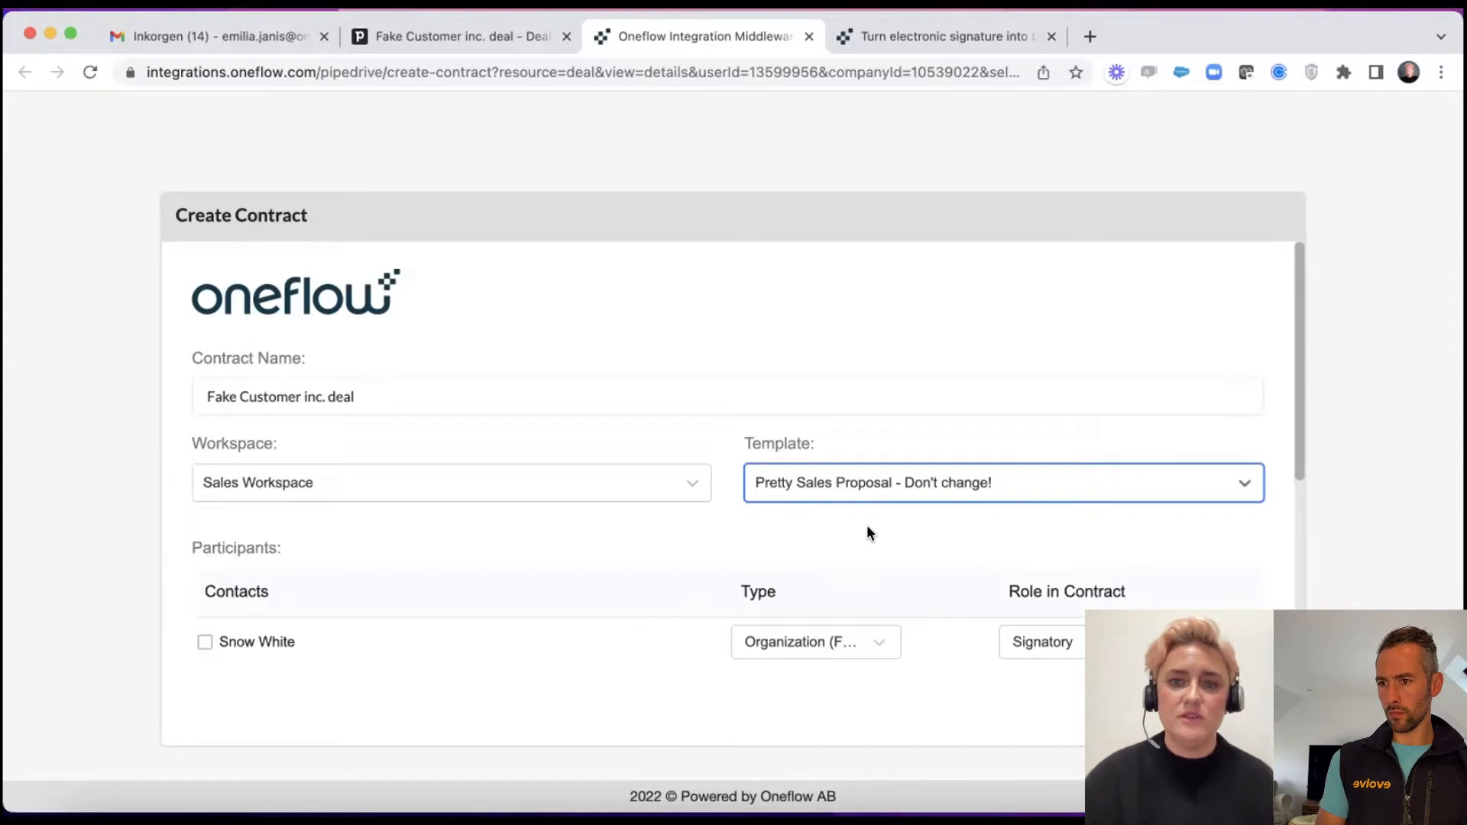
scroll(576, 619, down, 3)
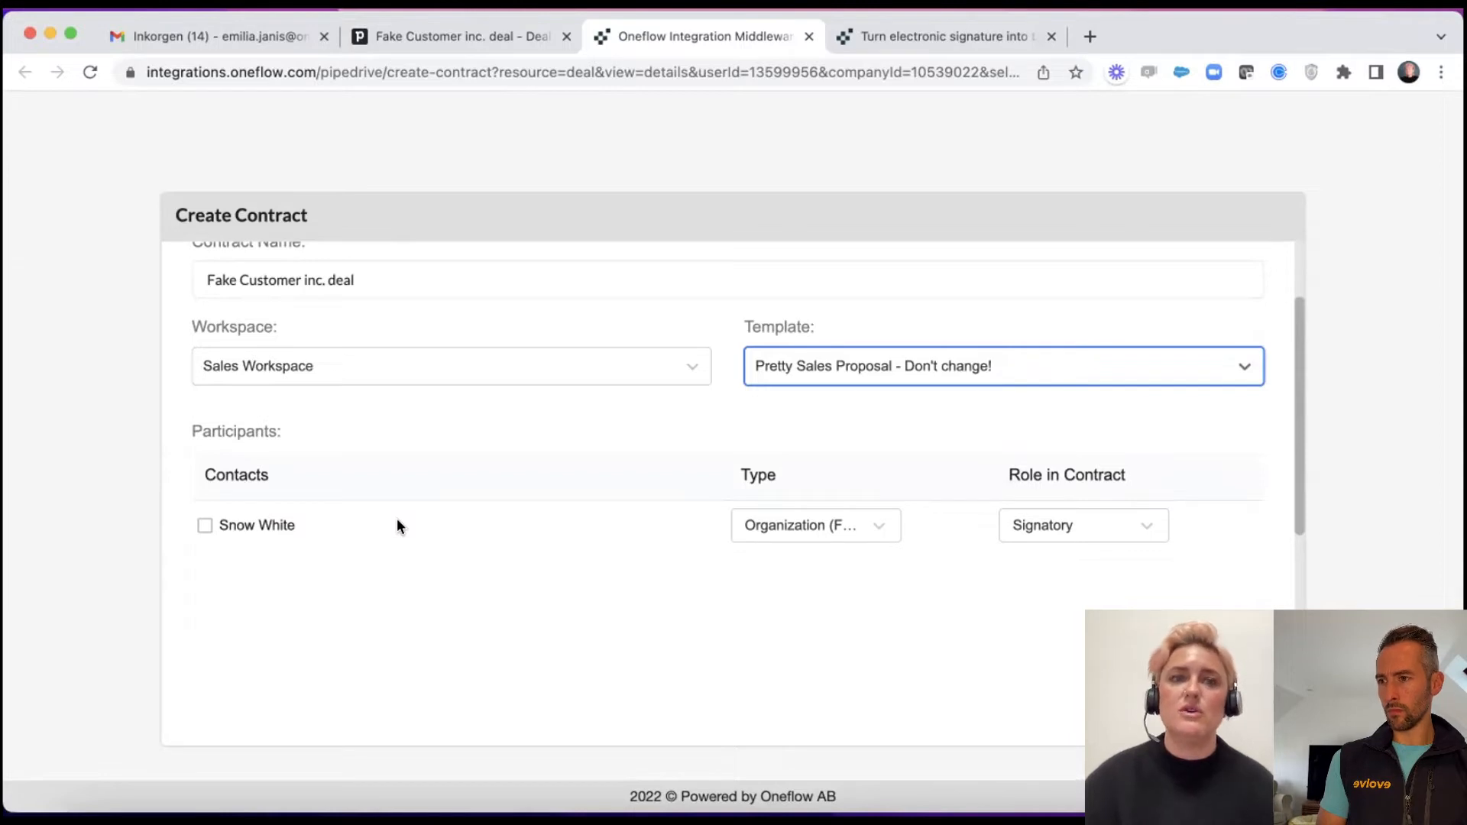
click(198, 526)
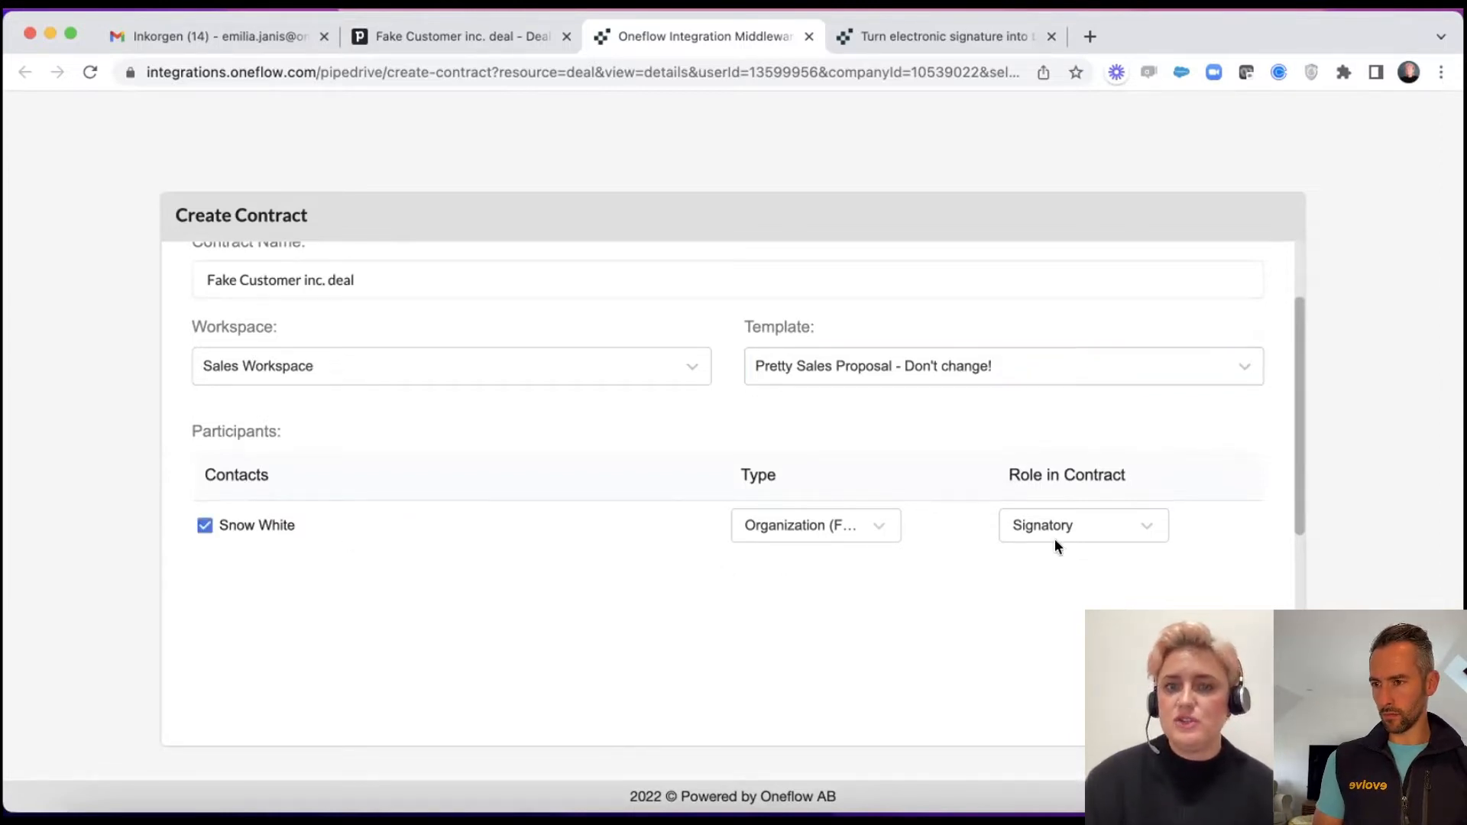
Examine the available type and contract role options for the selected participant without changing them.
click(888, 525)
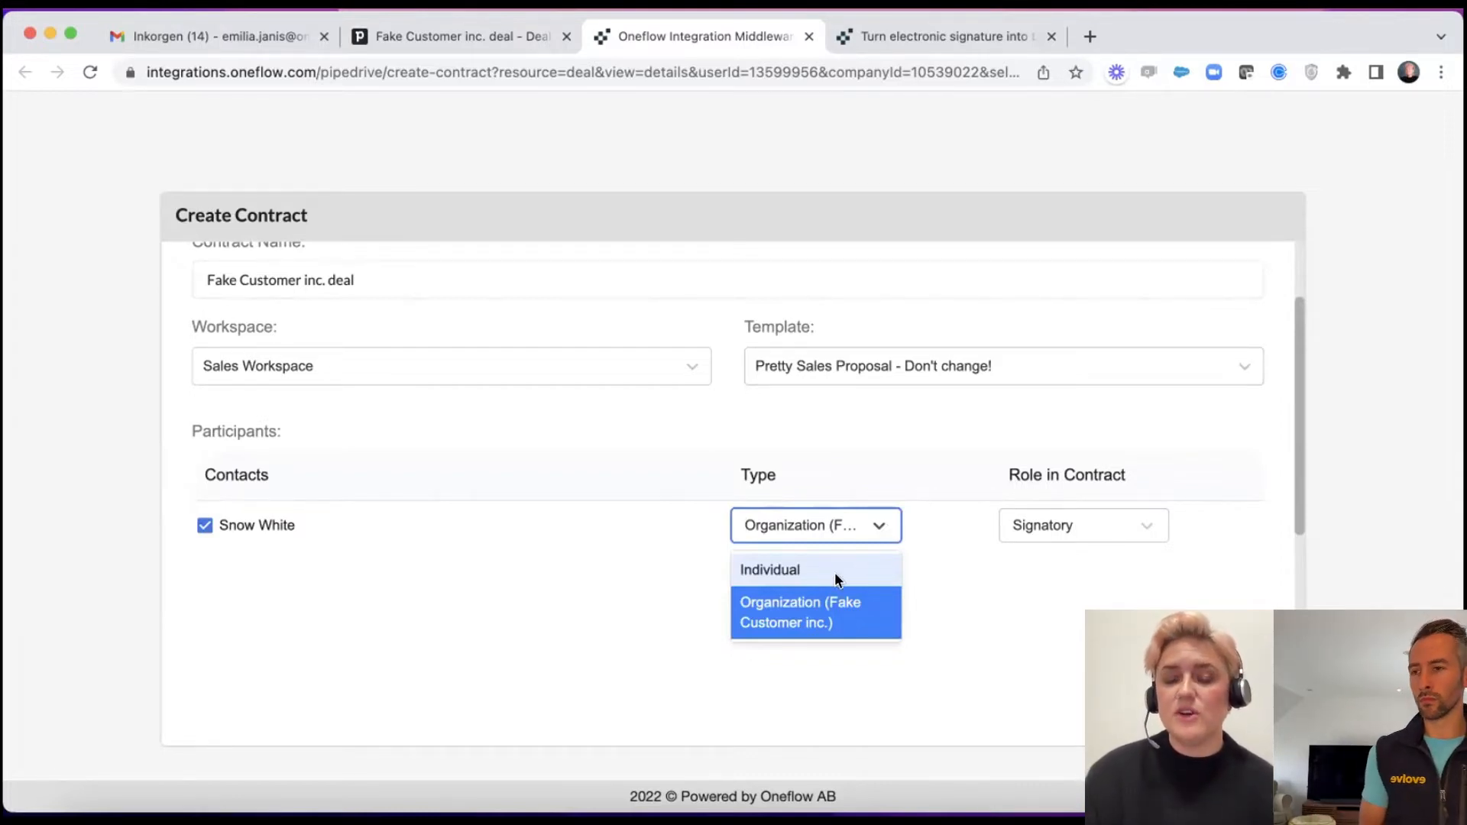
click(975, 583)
click(1117, 522)
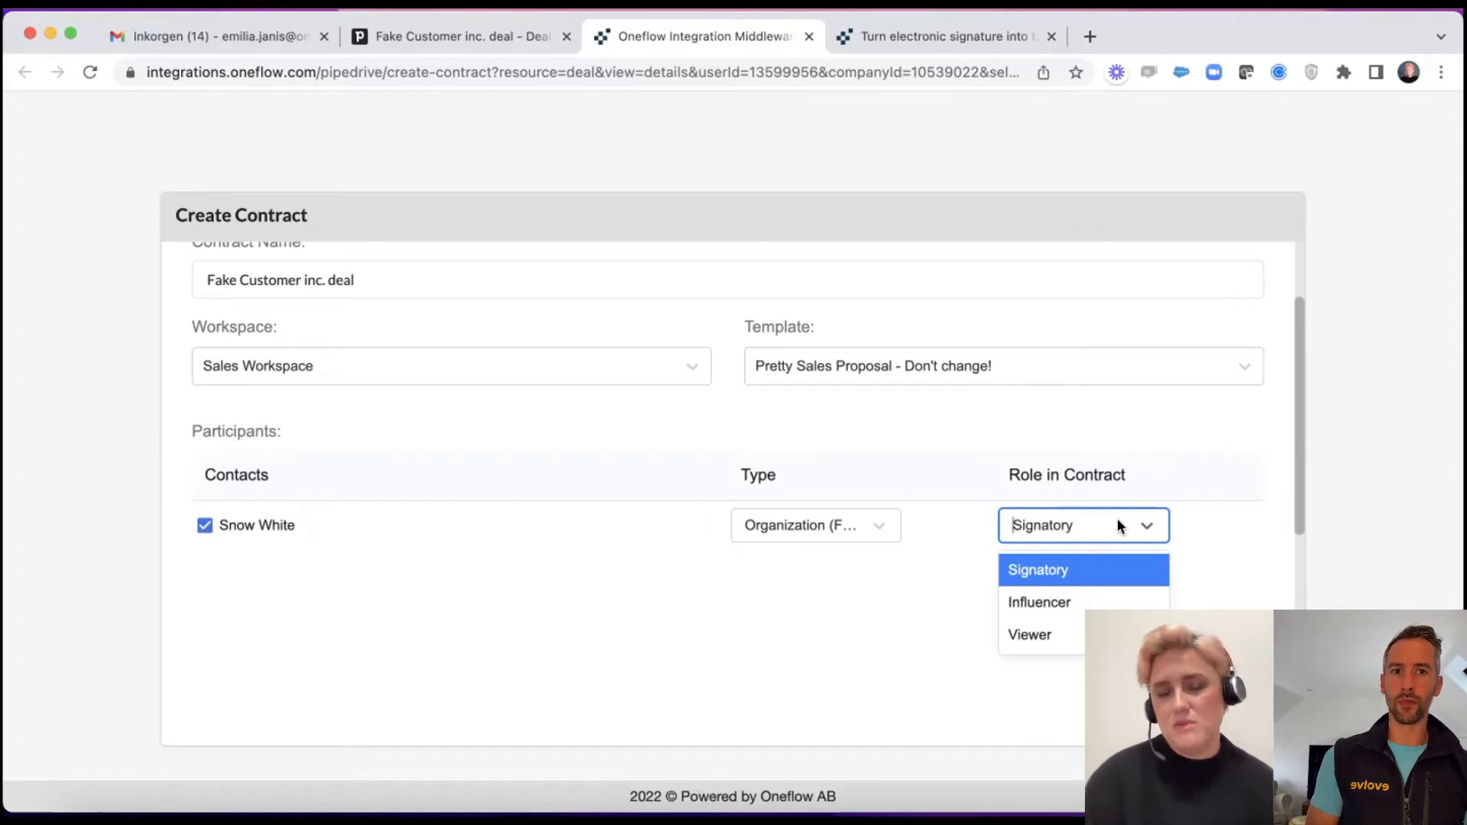
click(867, 527)
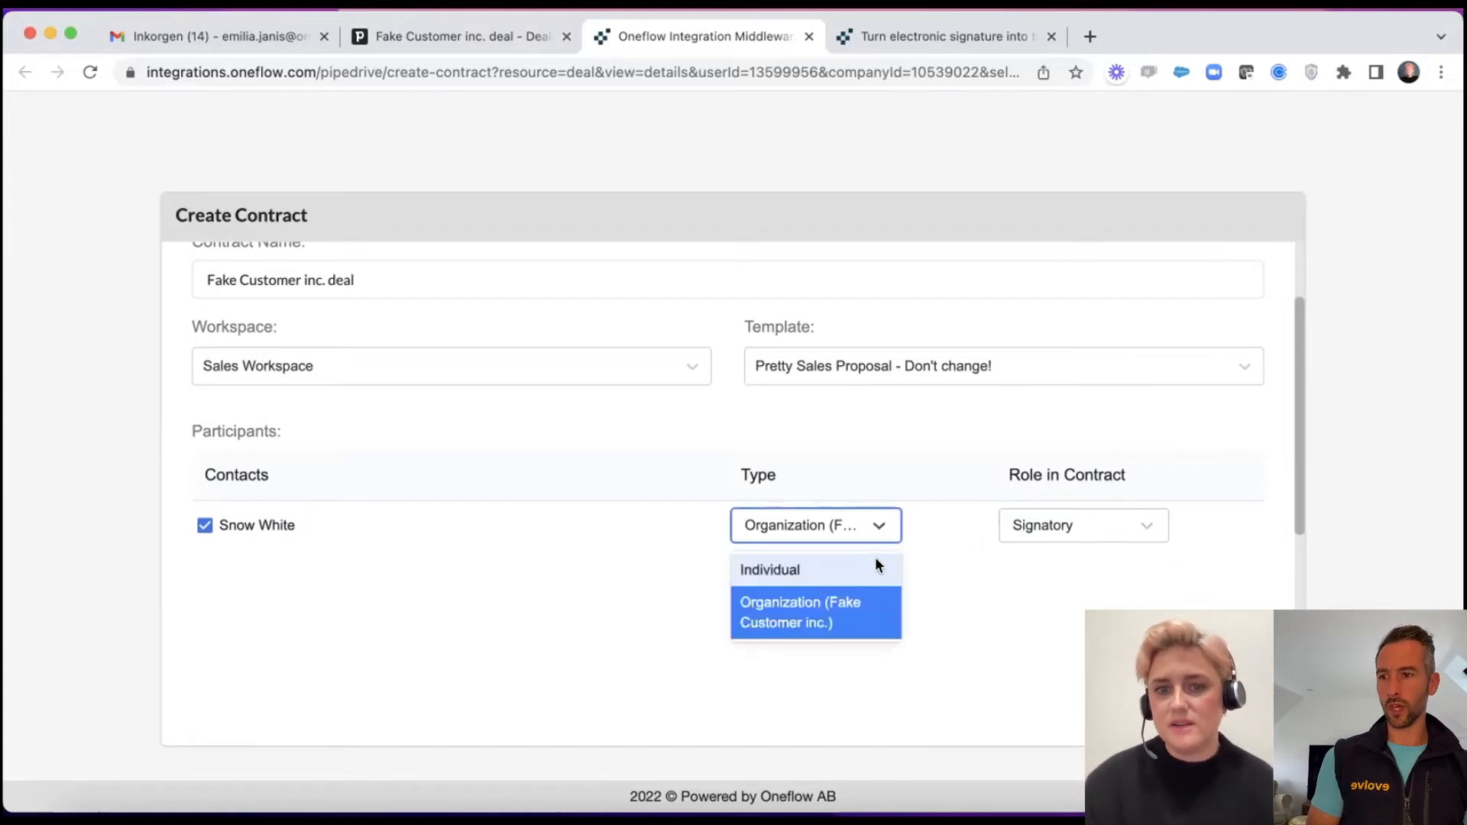
click(1007, 578)
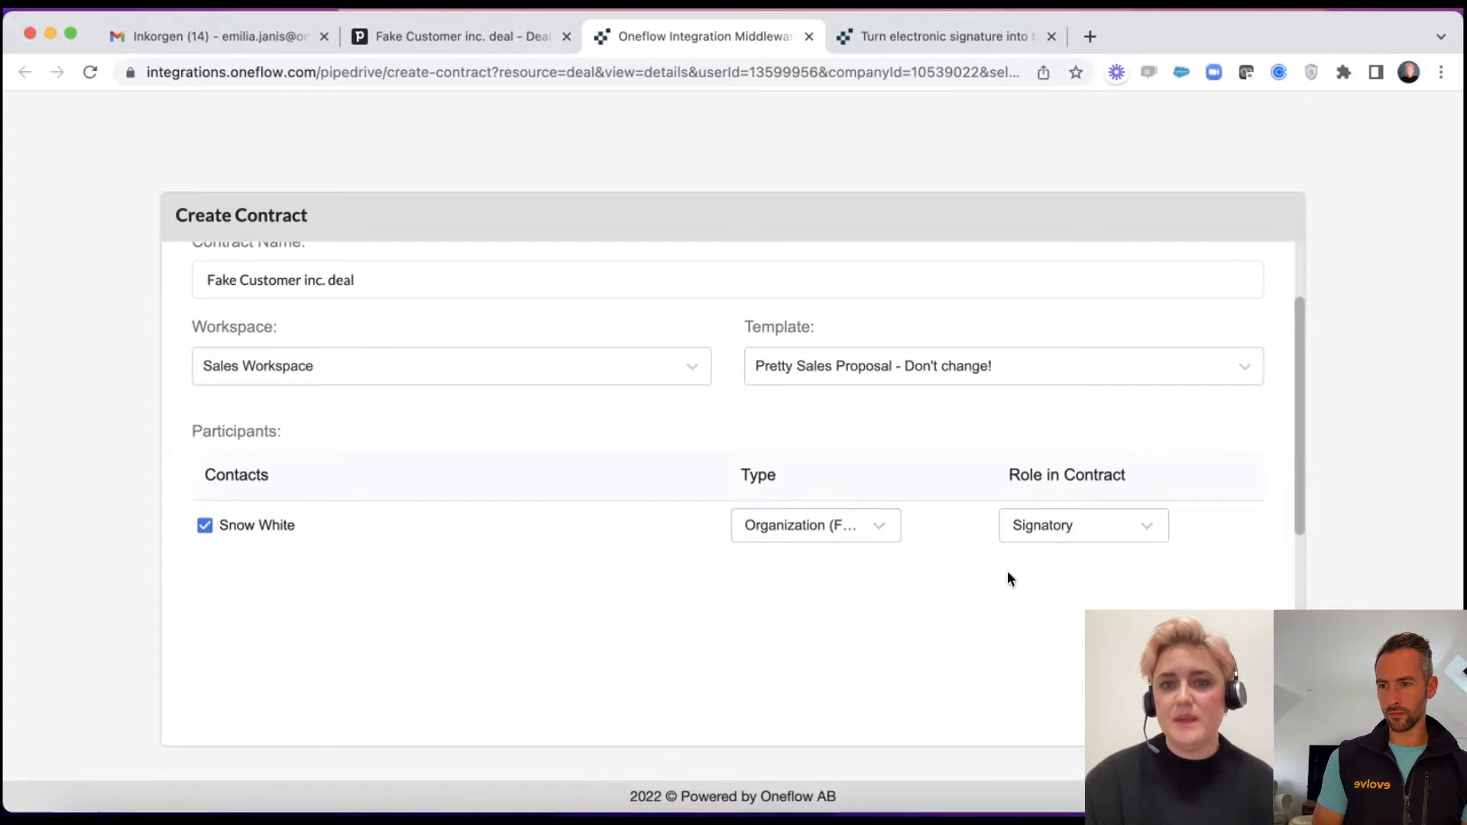
click(1123, 522)
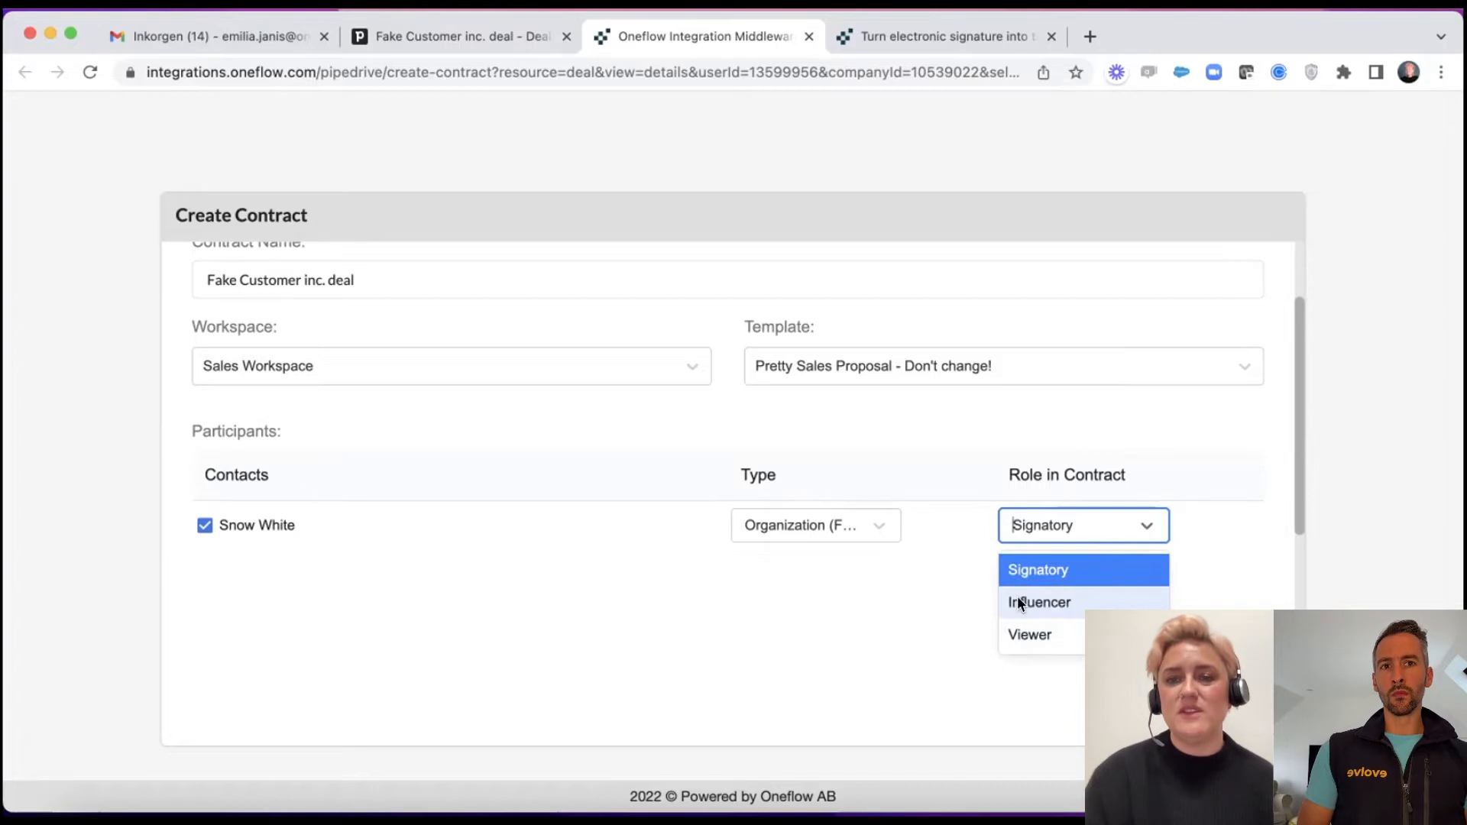
click(1239, 582)
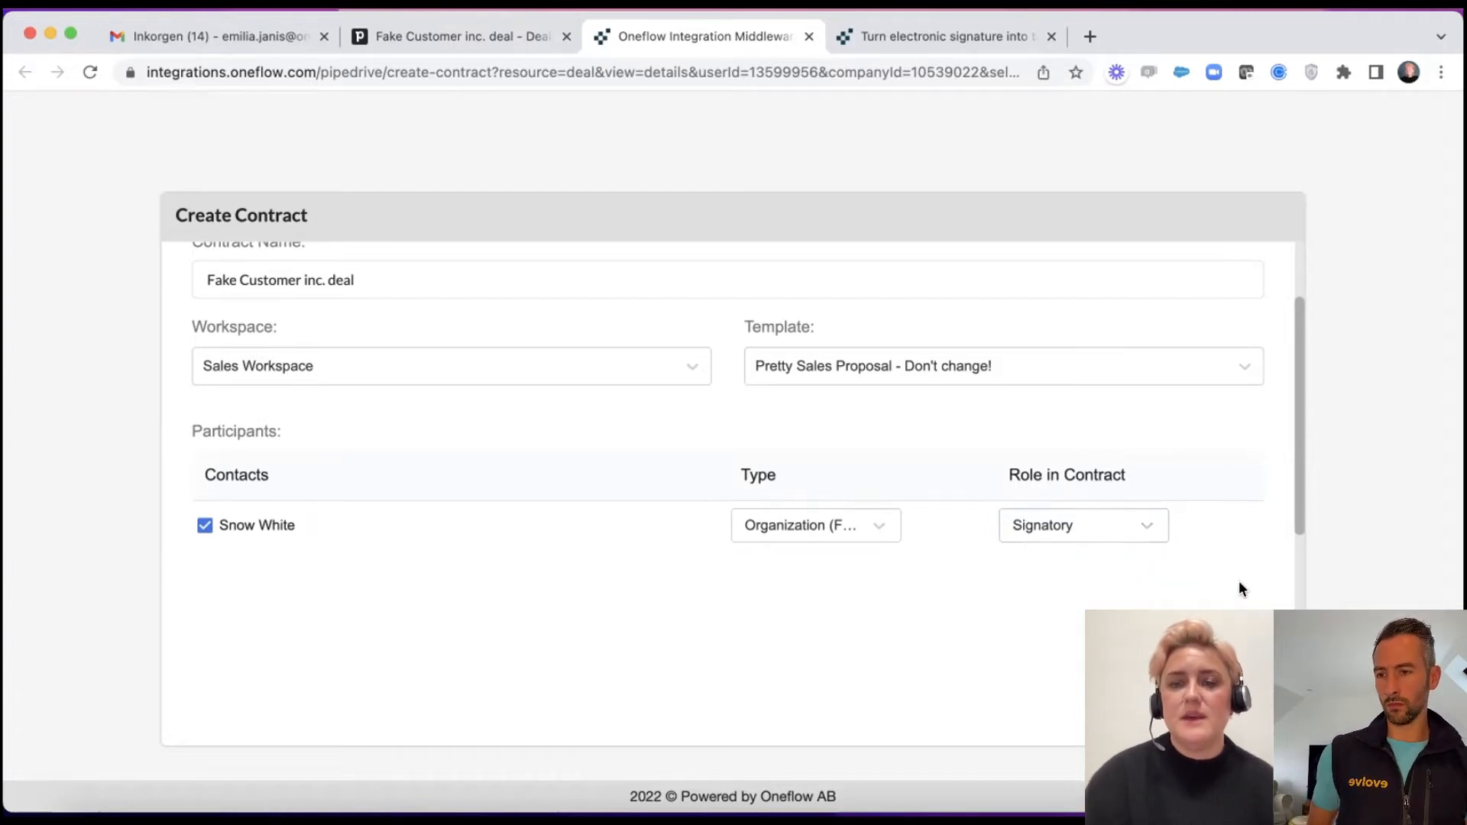
Include SLA.pdf and Pipedrive.pdf in the contract, with Pipedrive.pdf displayed in the PDF section, and create the contract.
scroll(1239, 589, down, 3)
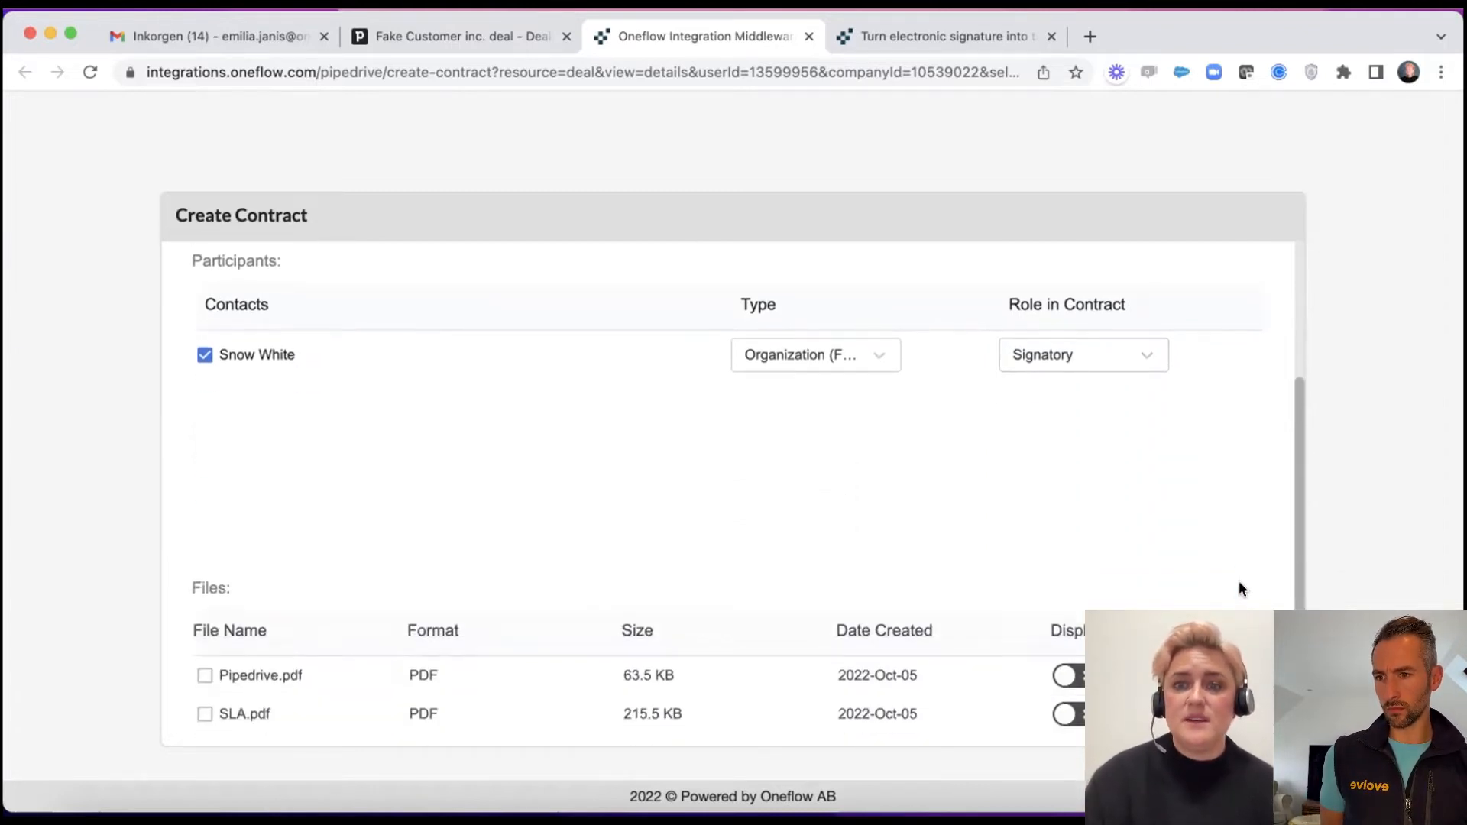
scroll(1240, 580, down, 2)
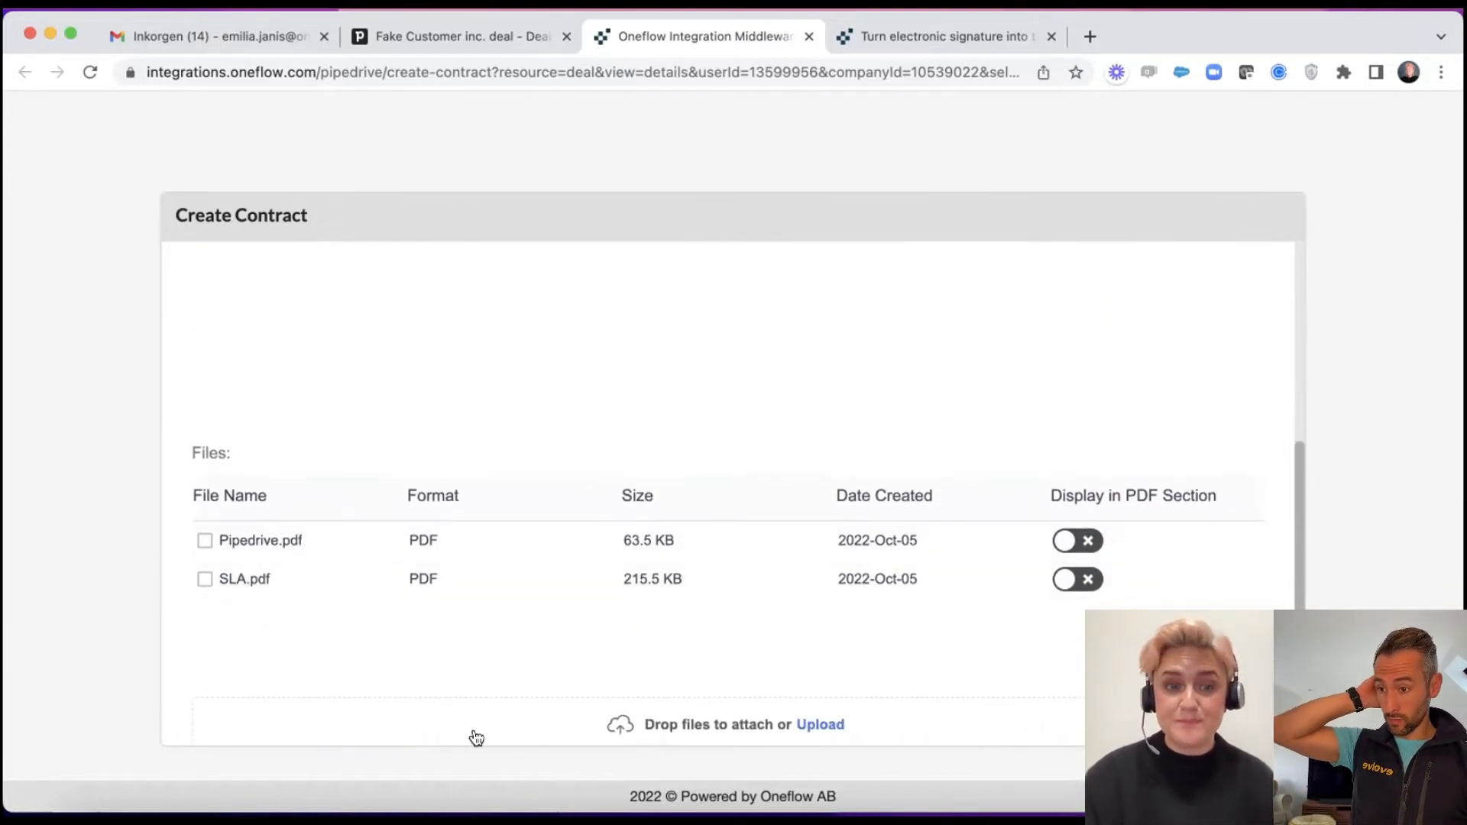
click(207, 581)
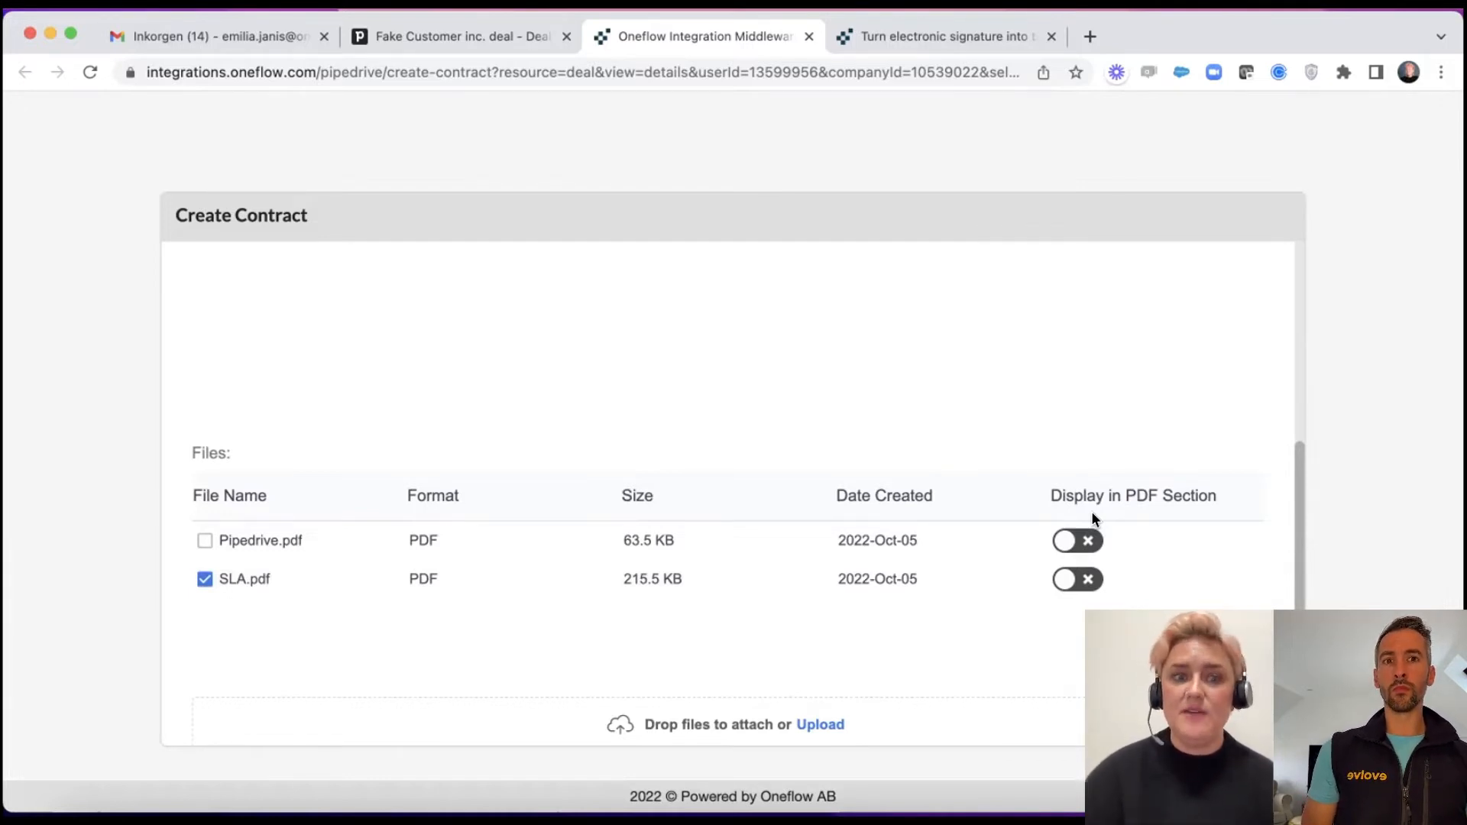
click(205, 540)
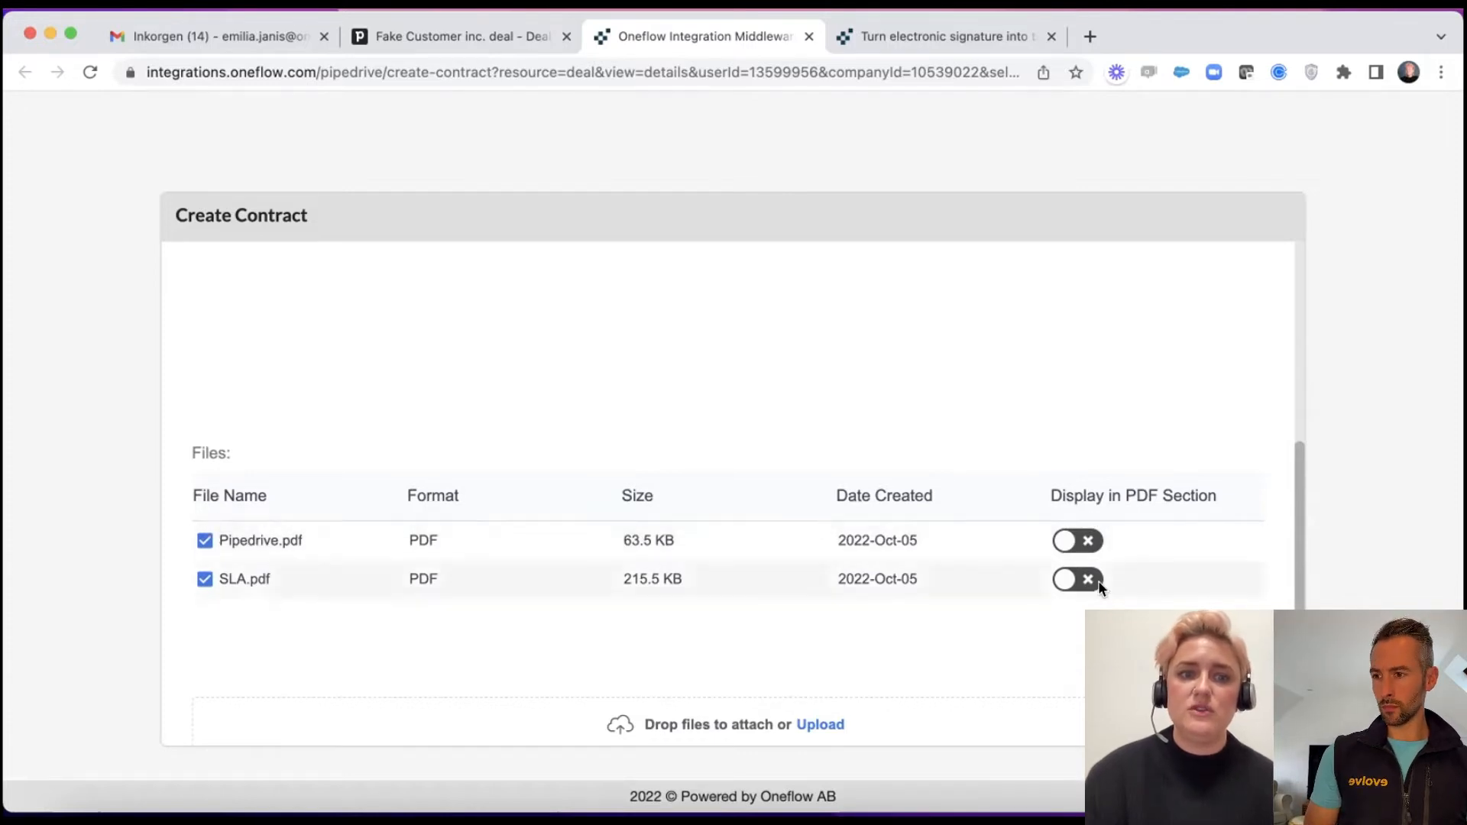
click(1076, 541)
scroll(1185, 577, down, 2)
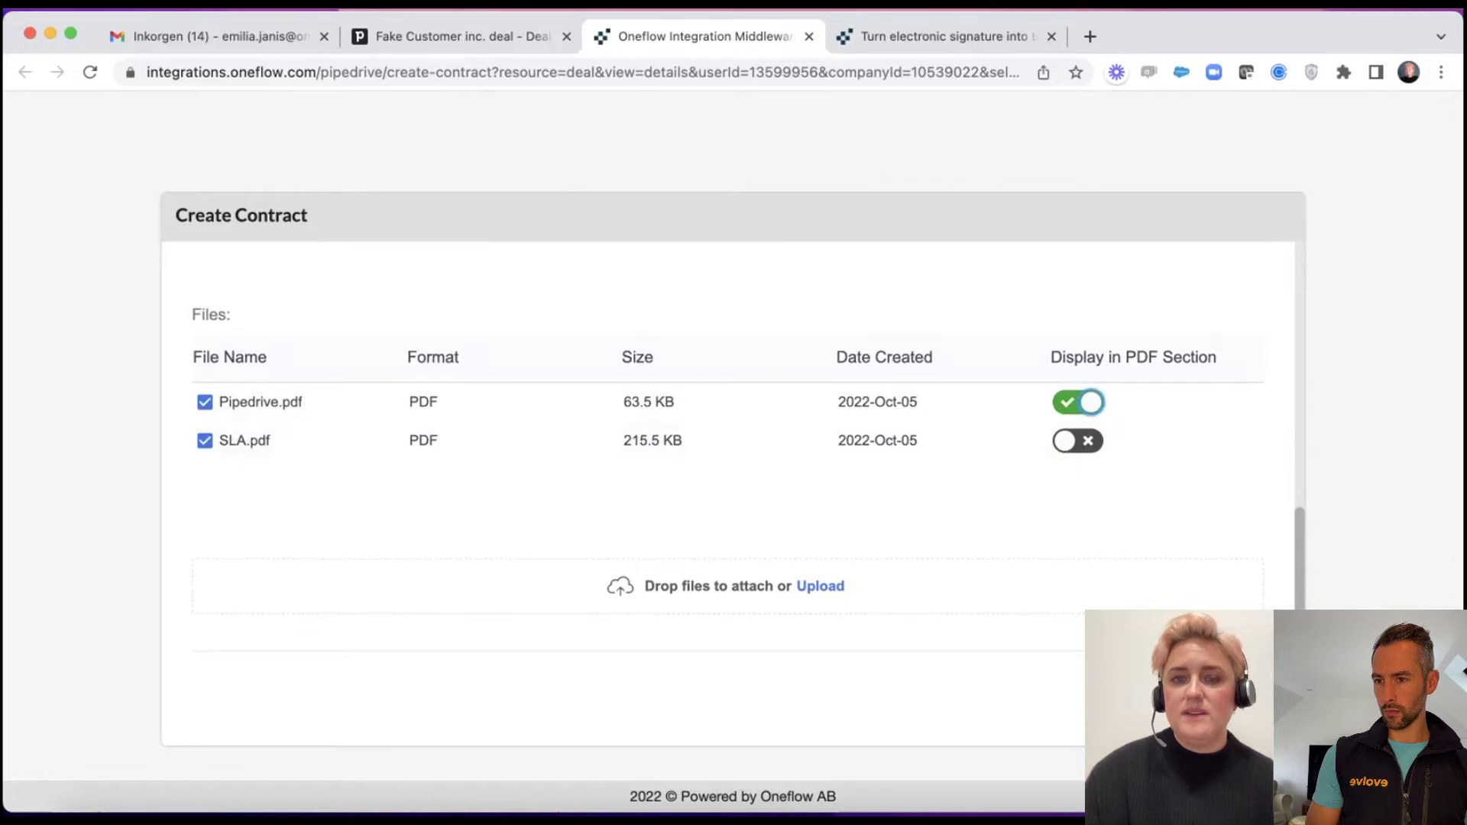
click(1221, 699)
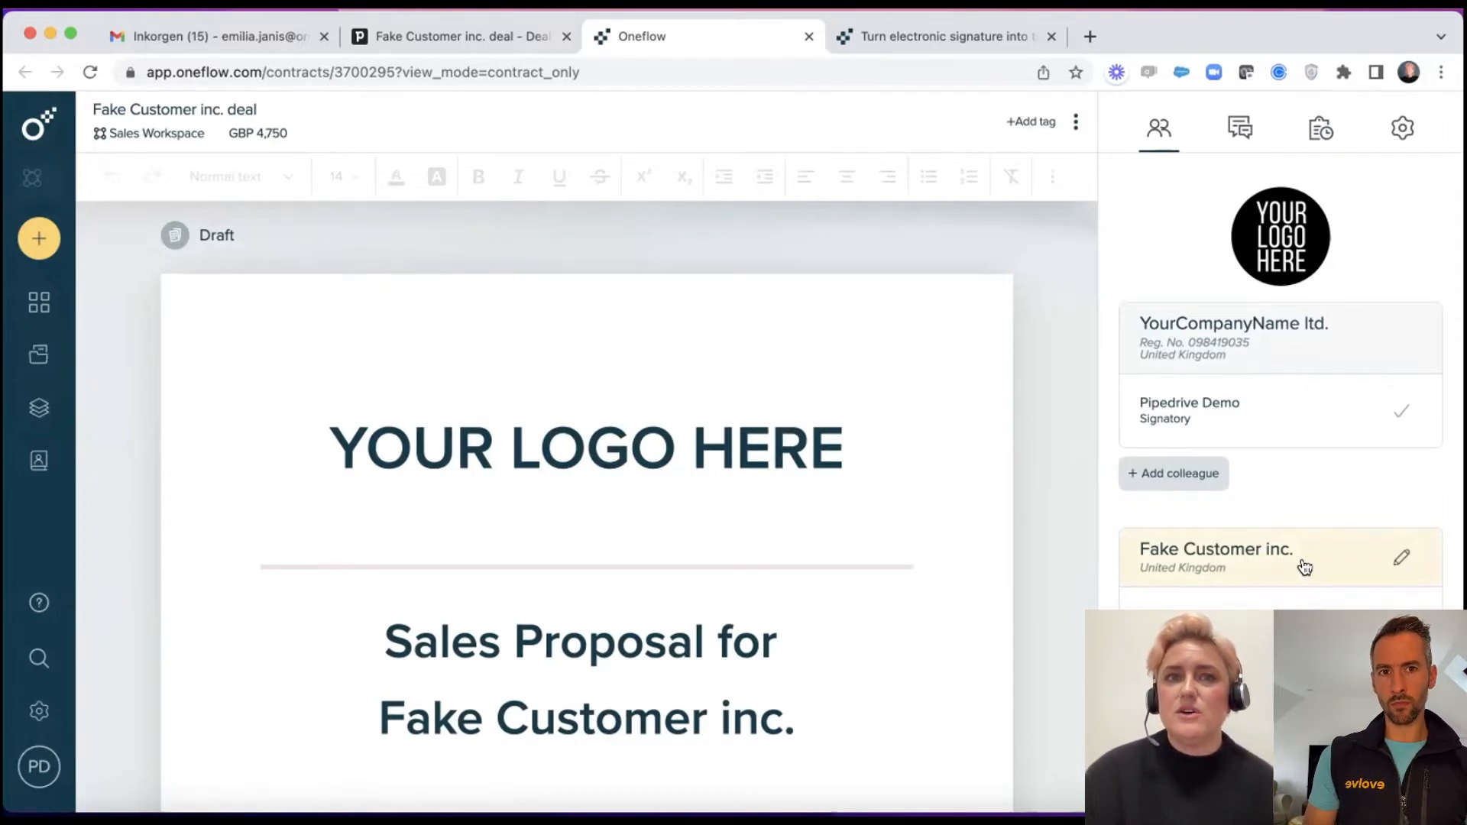
Check the customer participant's details and the Customer Information section, including the data field options of the E-mail field, without changing them.
mouse_move(1302, 625)
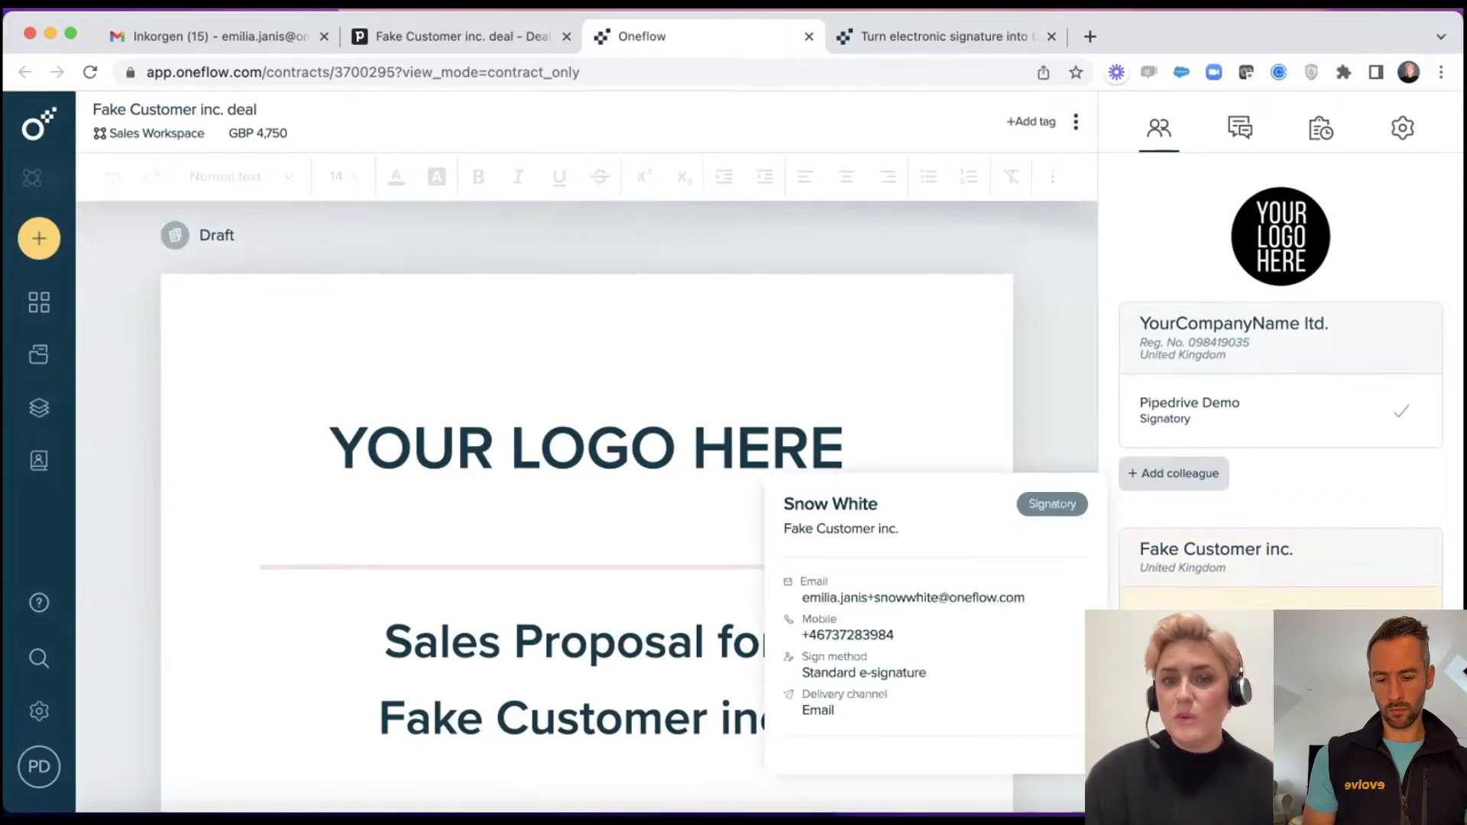
scroll(1061, 511, down, 3)
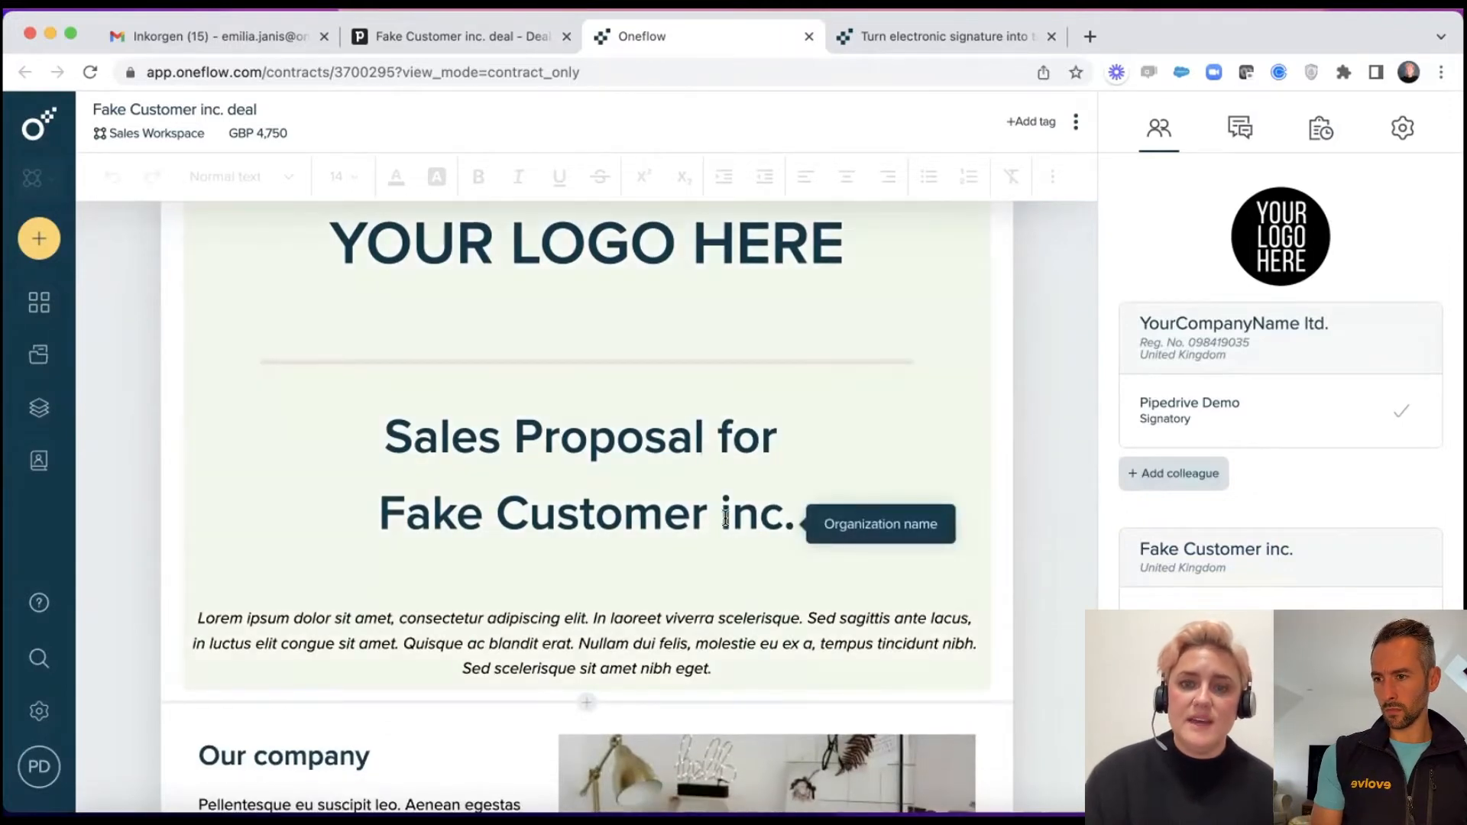
scroll(730, 516, down, 12)
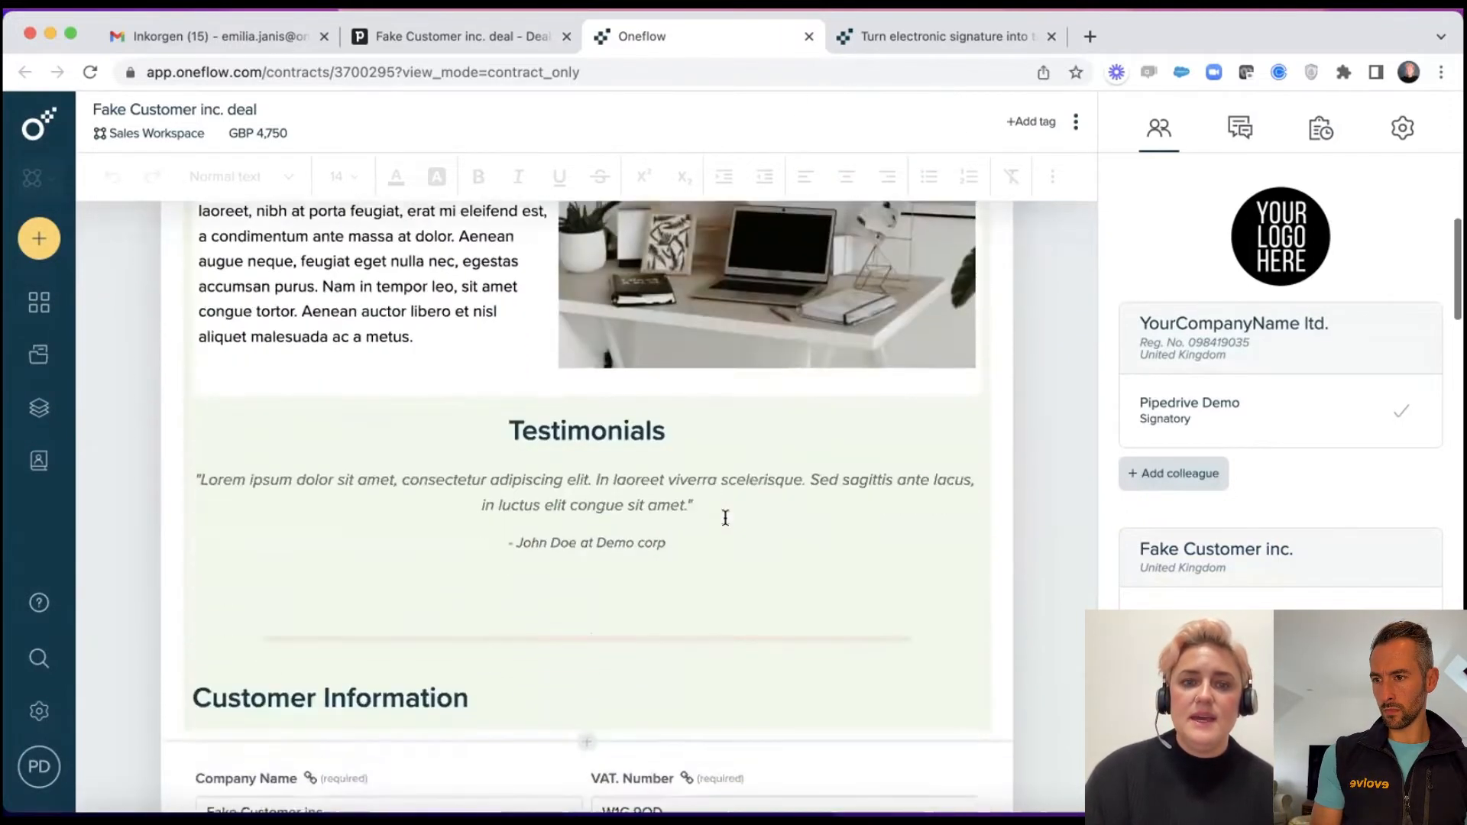
scroll(1030, 642, down, 1)
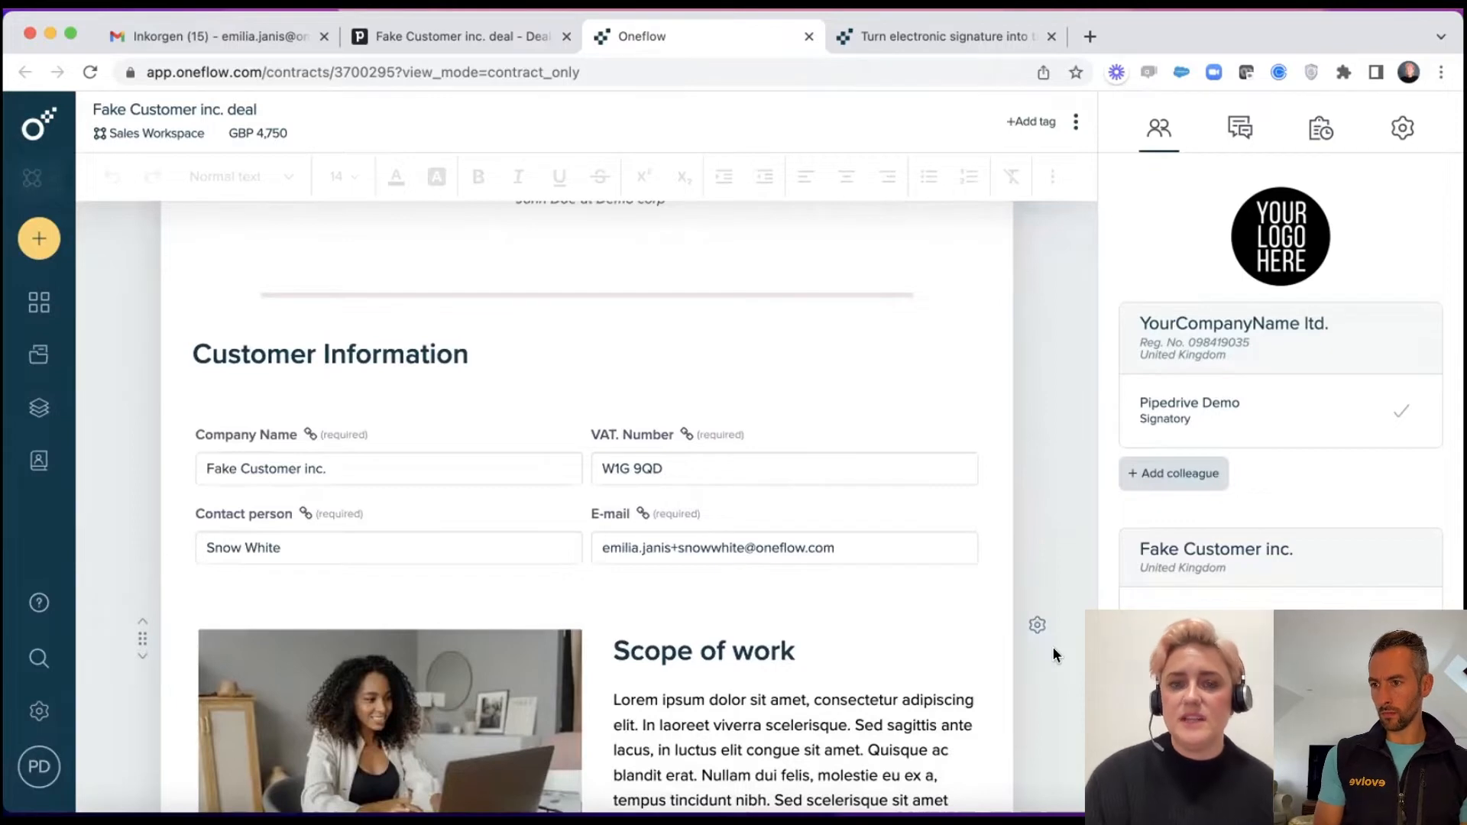
scroll(1053, 646, down, 1)
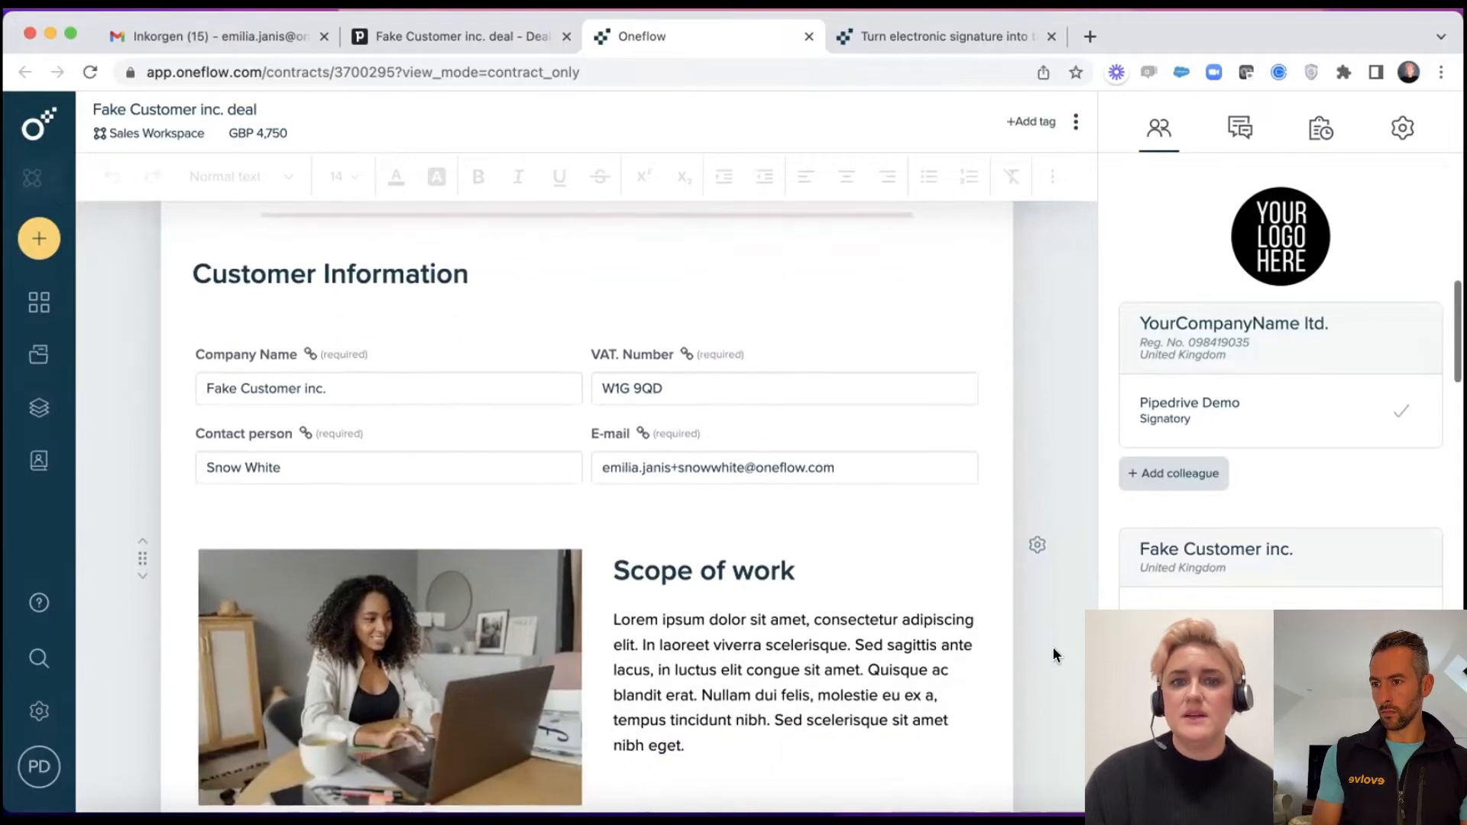
click(909, 434)
click(1070, 514)
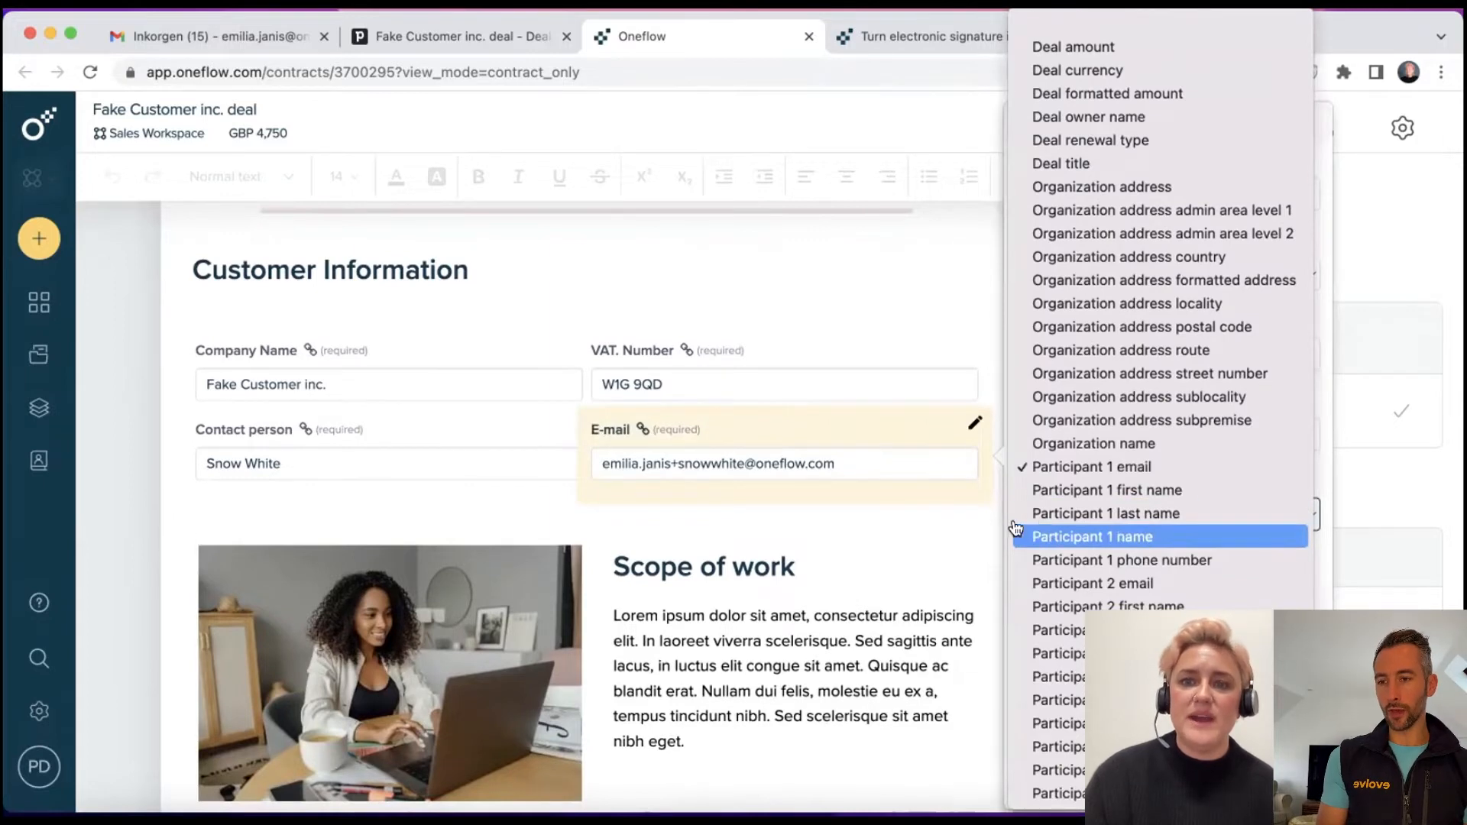
click(952, 526)
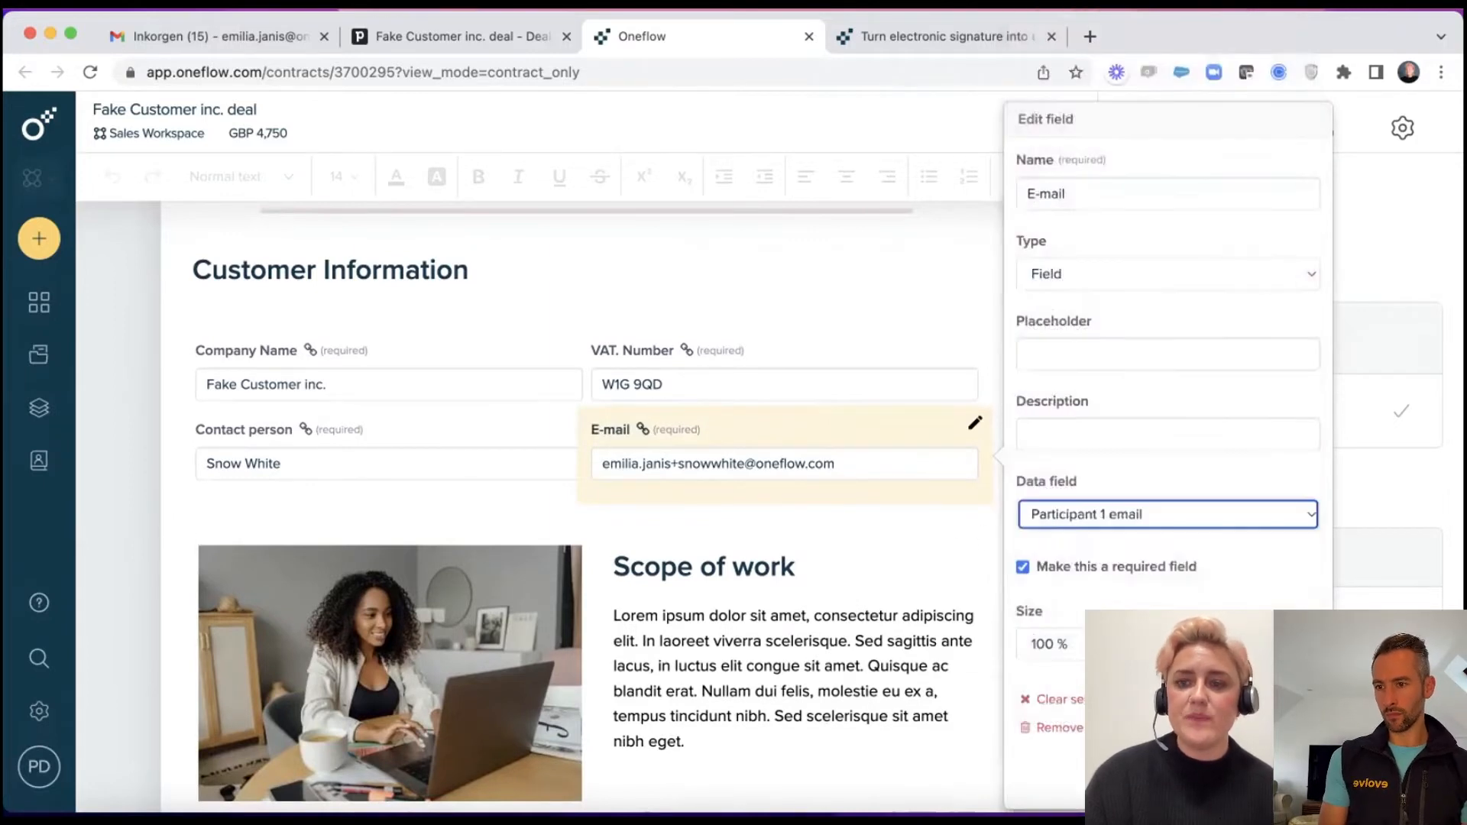
click(953, 526)
Review the contract's Pricing section and the options available for its Duration section without changing them.
scroll(1079, 717, down, 10)
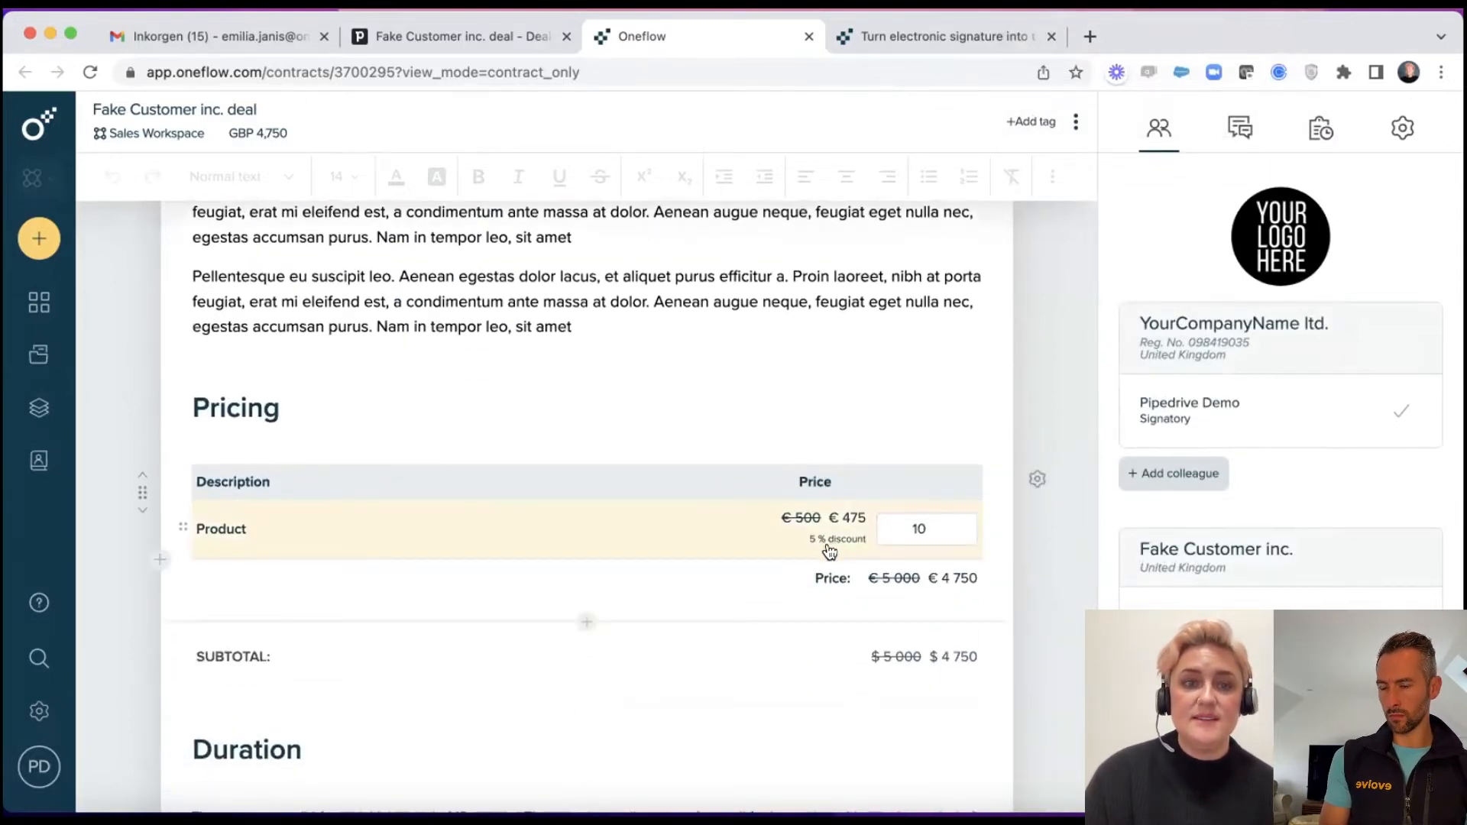
scroll(1026, 646, down, 5)
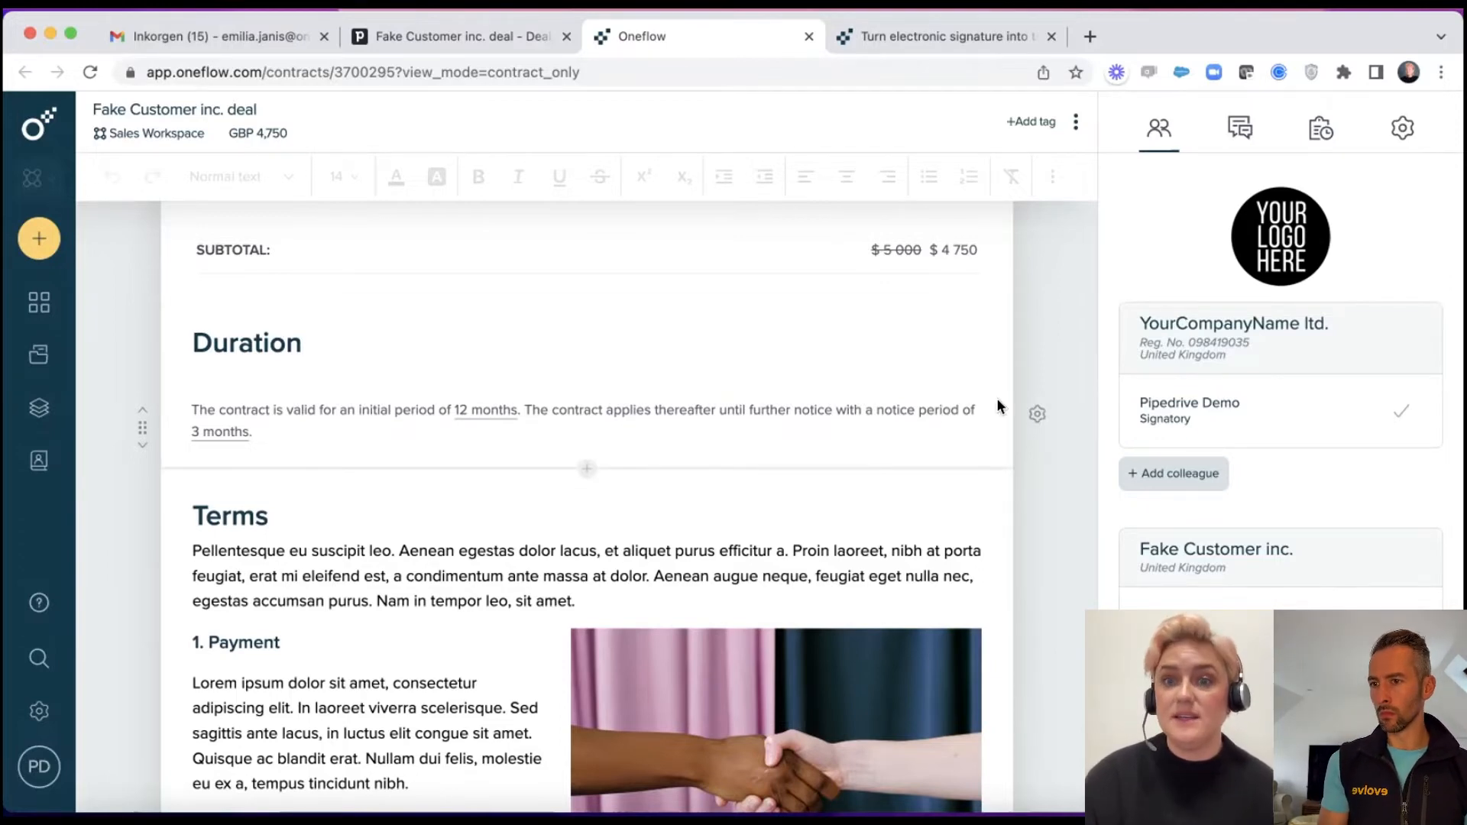
click(1037, 414)
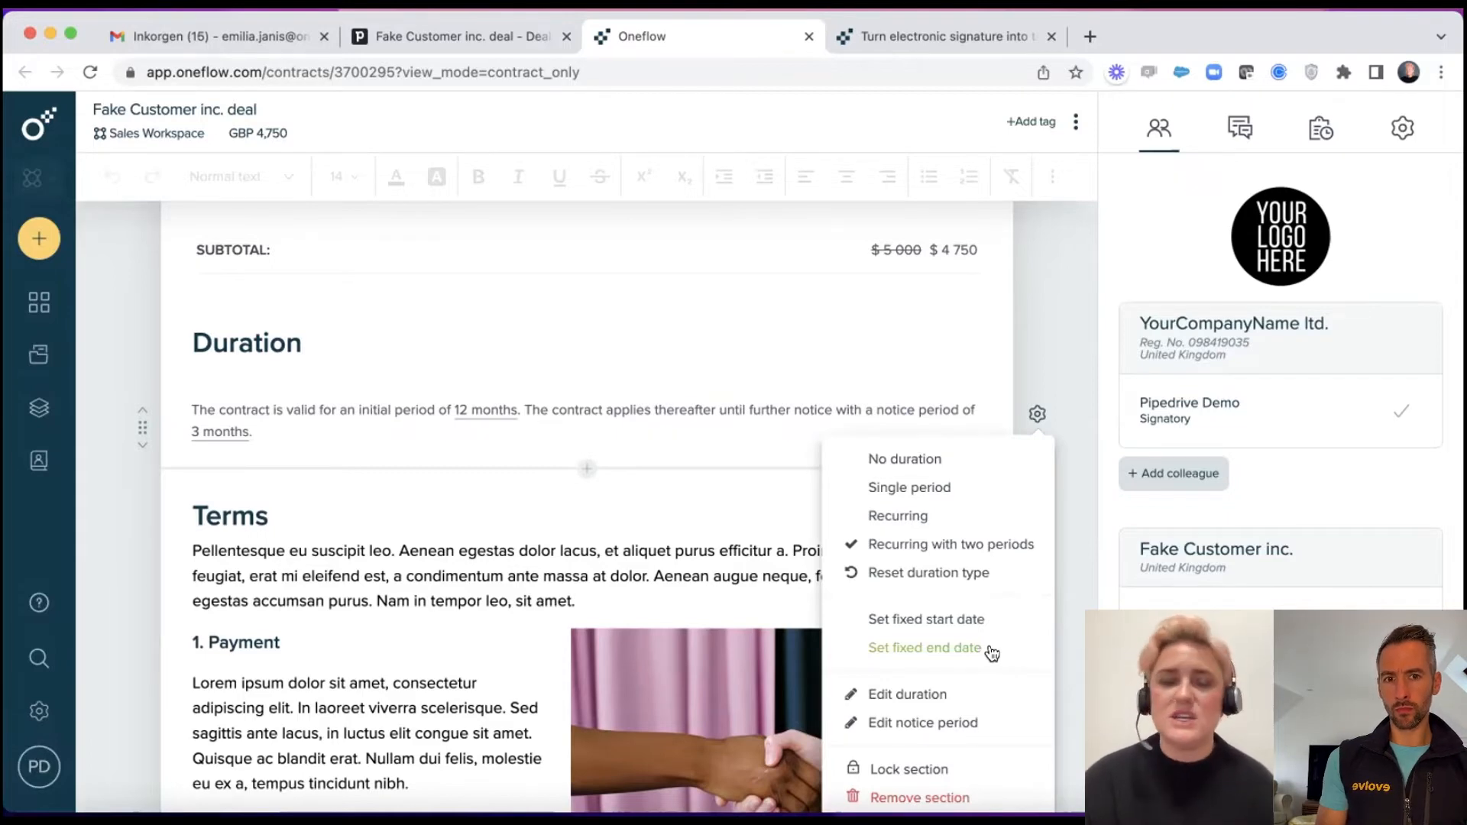
click(1068, 648)
Review the terms, invoicing fields, embedded PDF and attachments of the contract, and preview the SLA attachment.
scroll(1068, 648, down, 12)
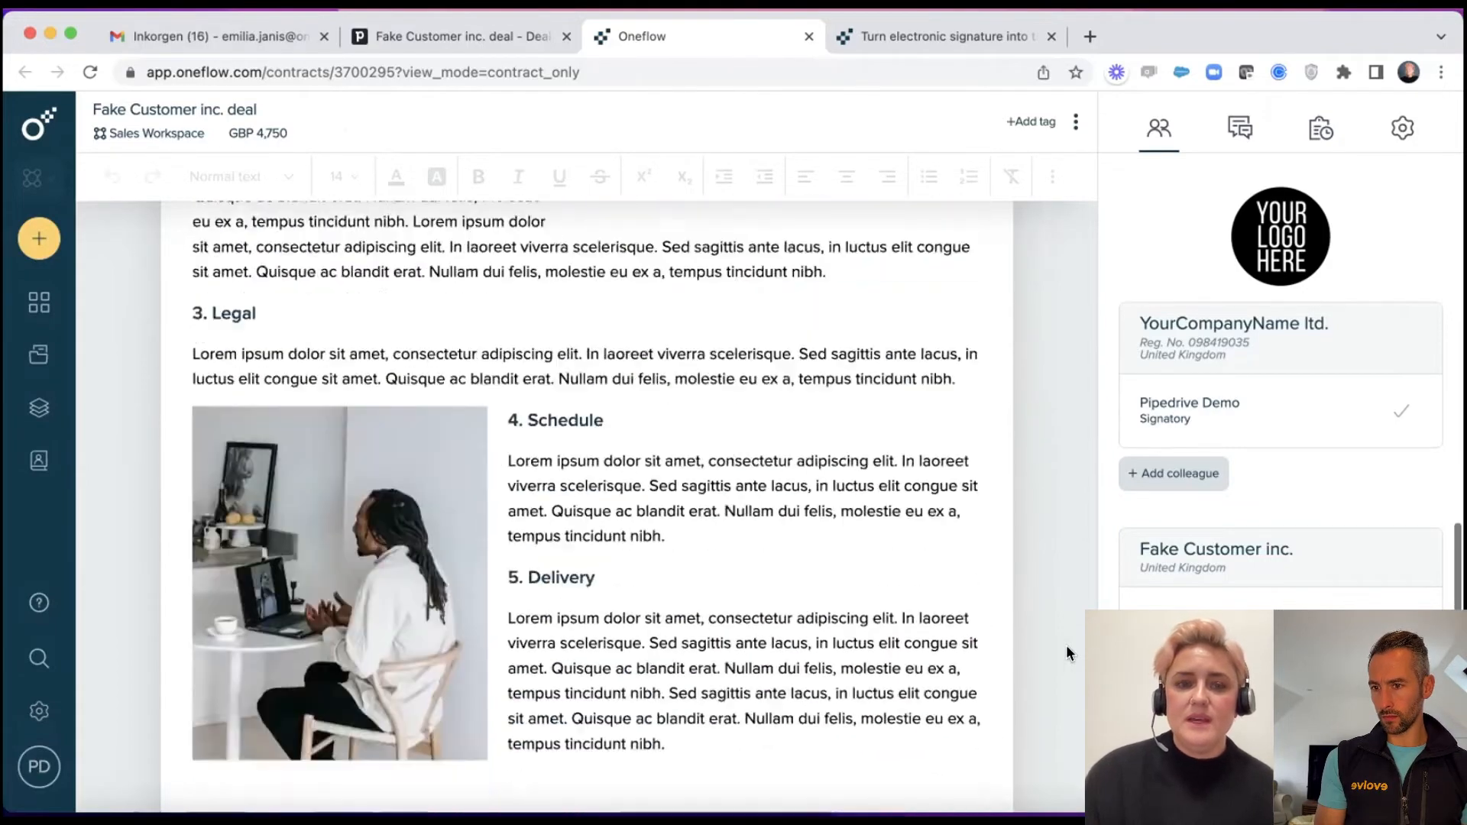
scroll(1066, 651, down, 5)
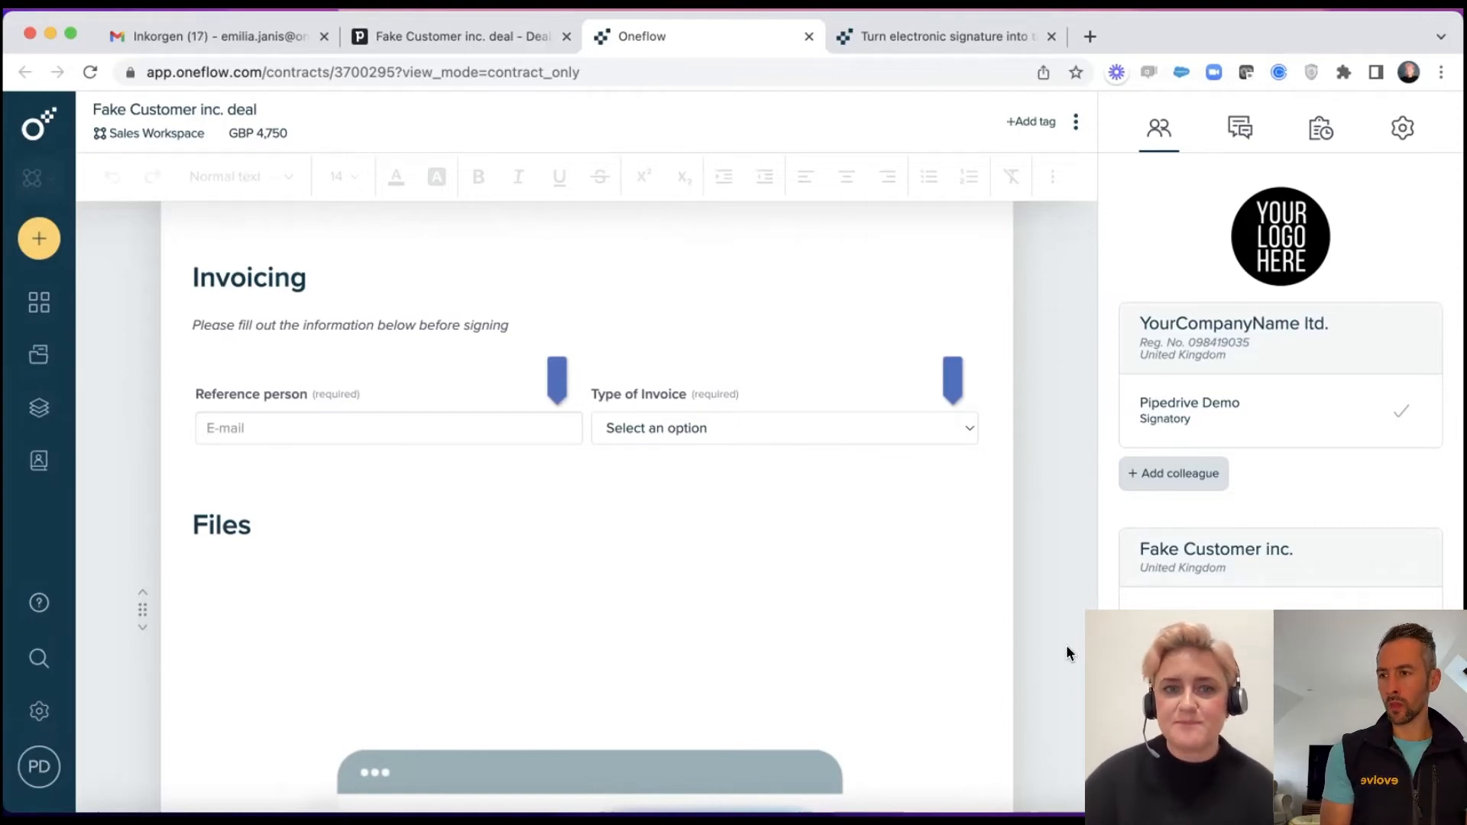
scroll(1066, 645, down, 5)
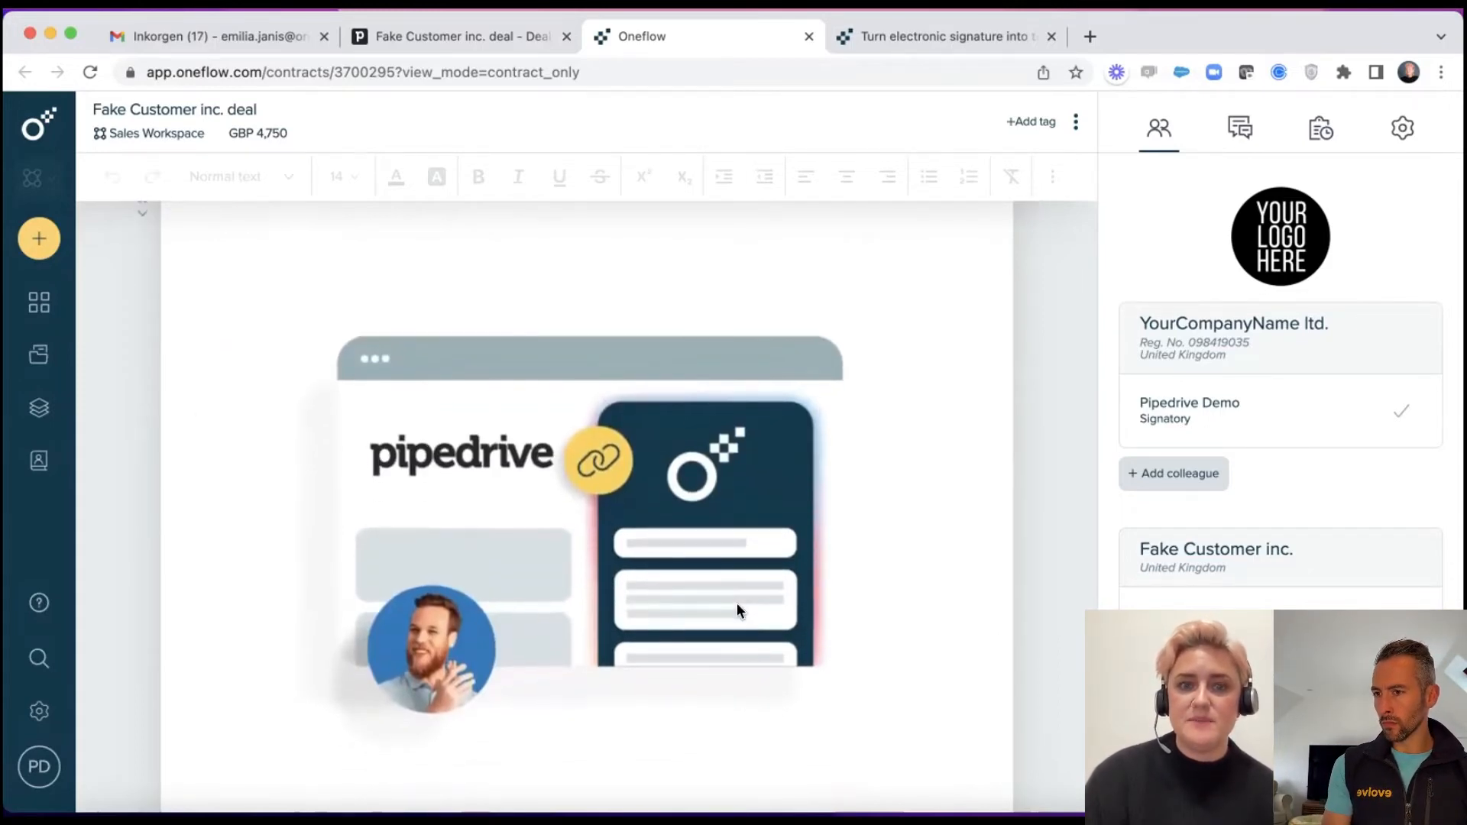
scroll(737, 605, down, 5)
scroll(737, 611, down, 2)
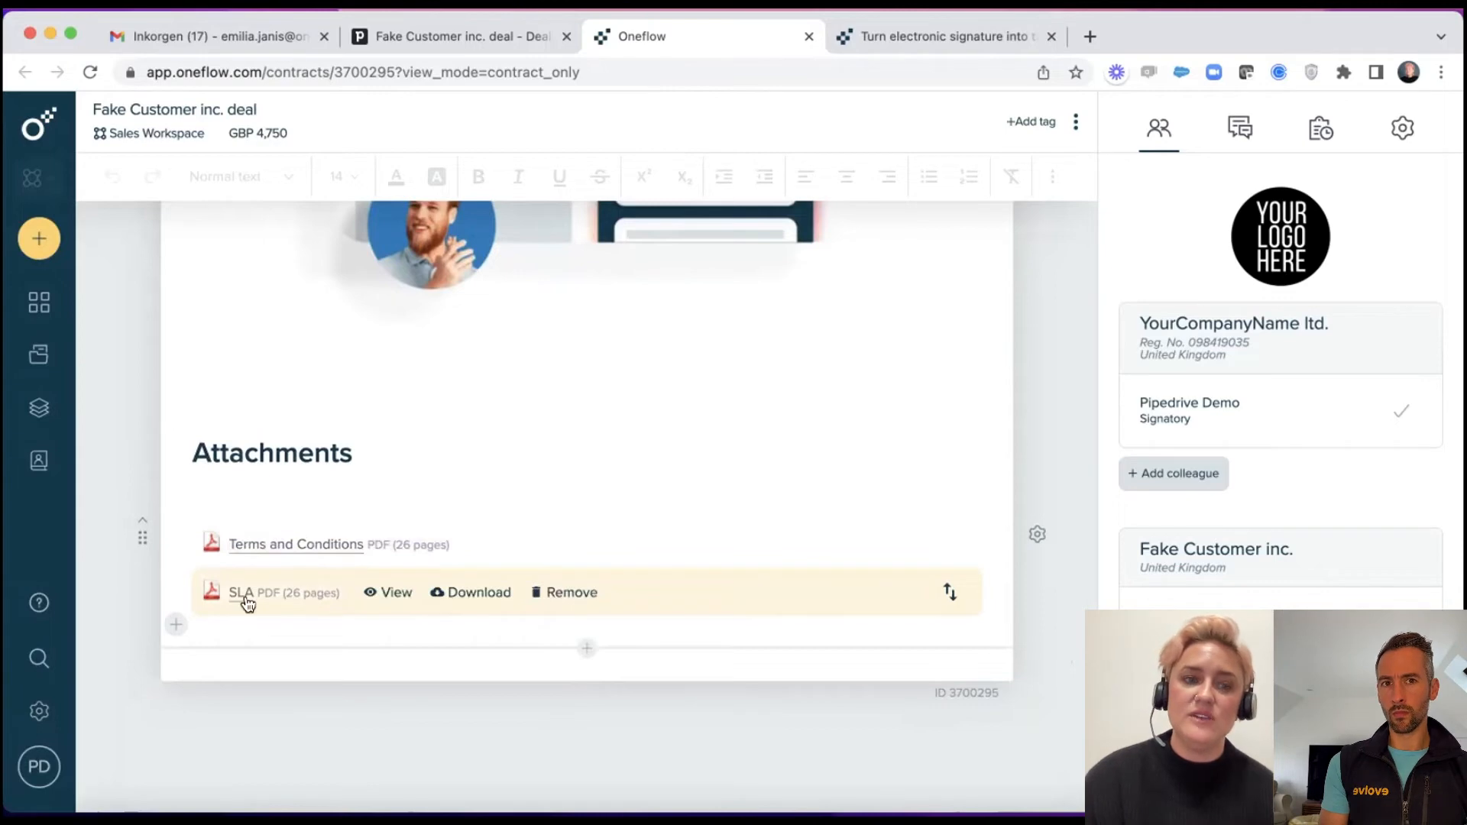
click(389, 593)
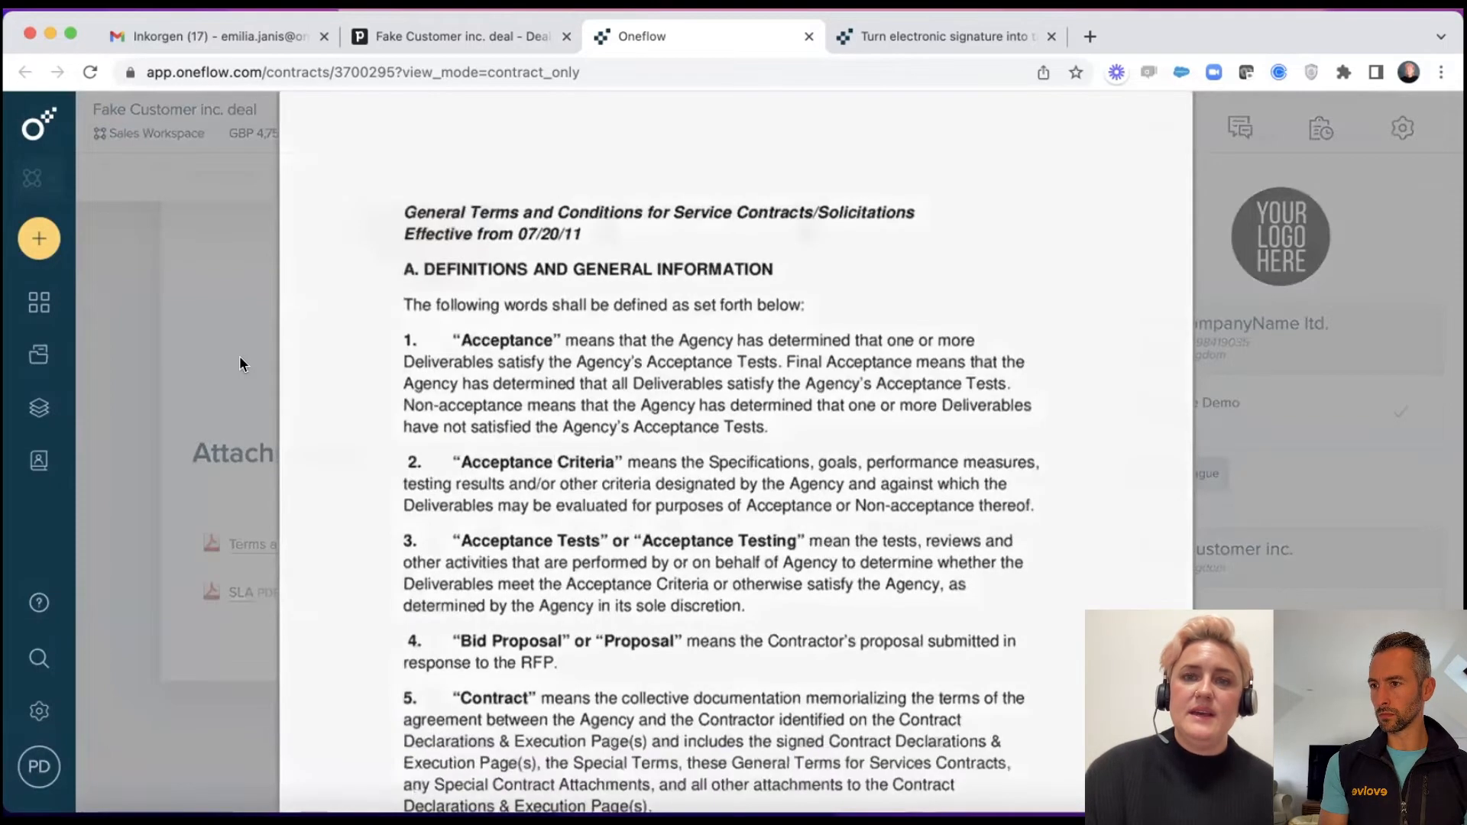
scroll(240, 355, down, 5)
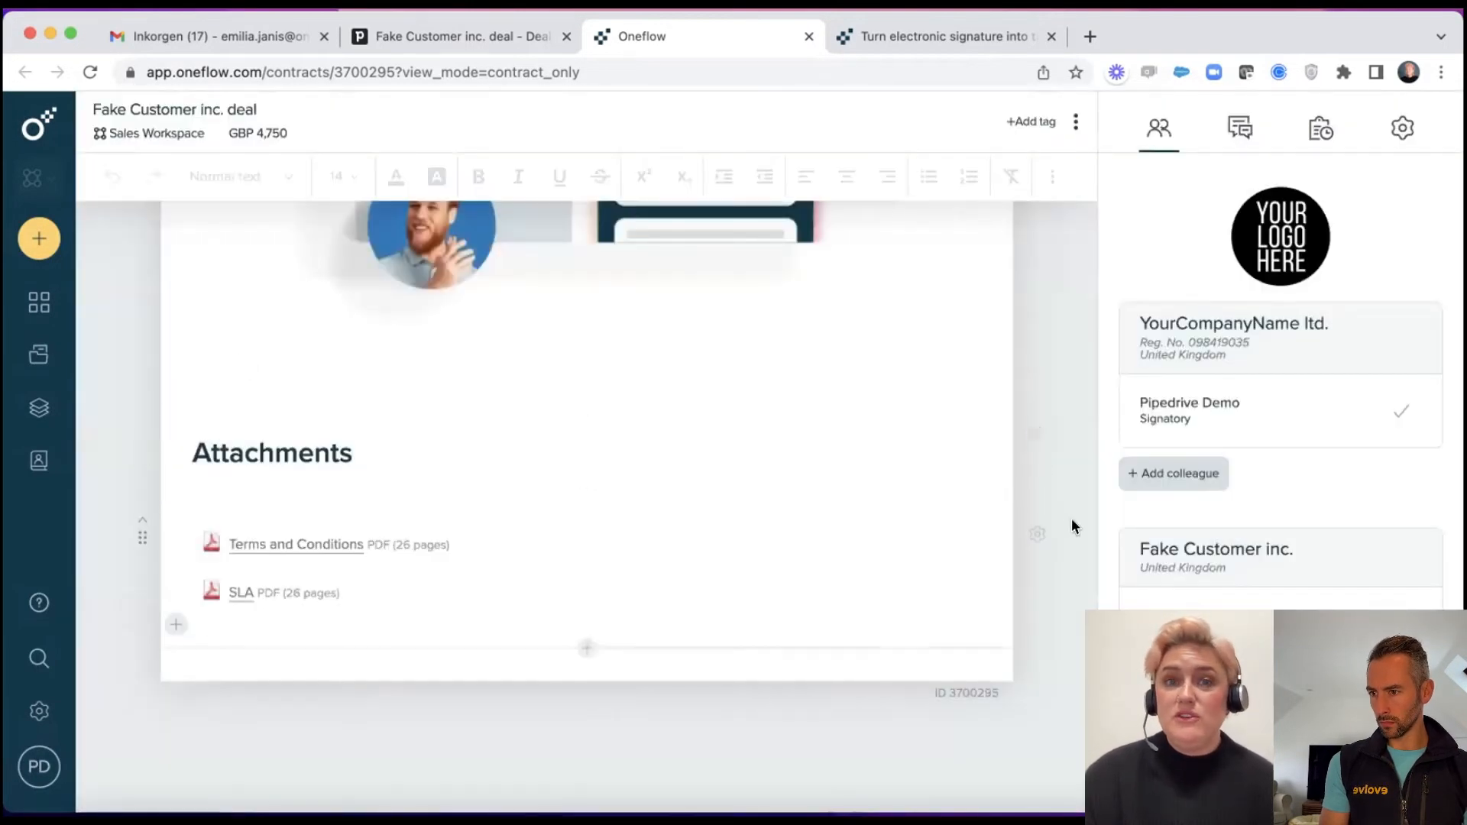
scroll(1071, 518, up, 3)
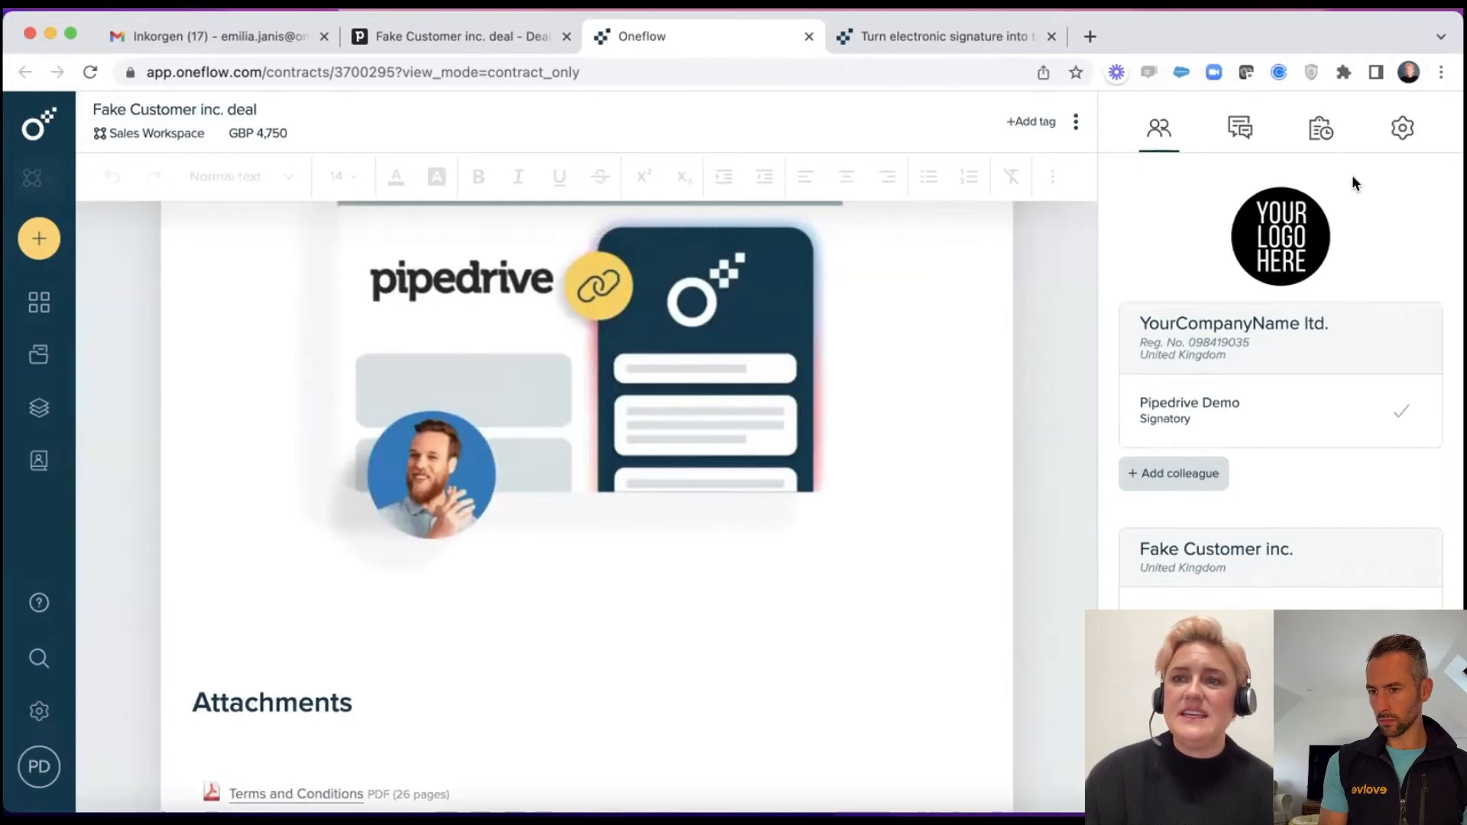
Examine the contract settings and the welcome video options, trying the camera and leaving without recording a video.
click(1403, 127)
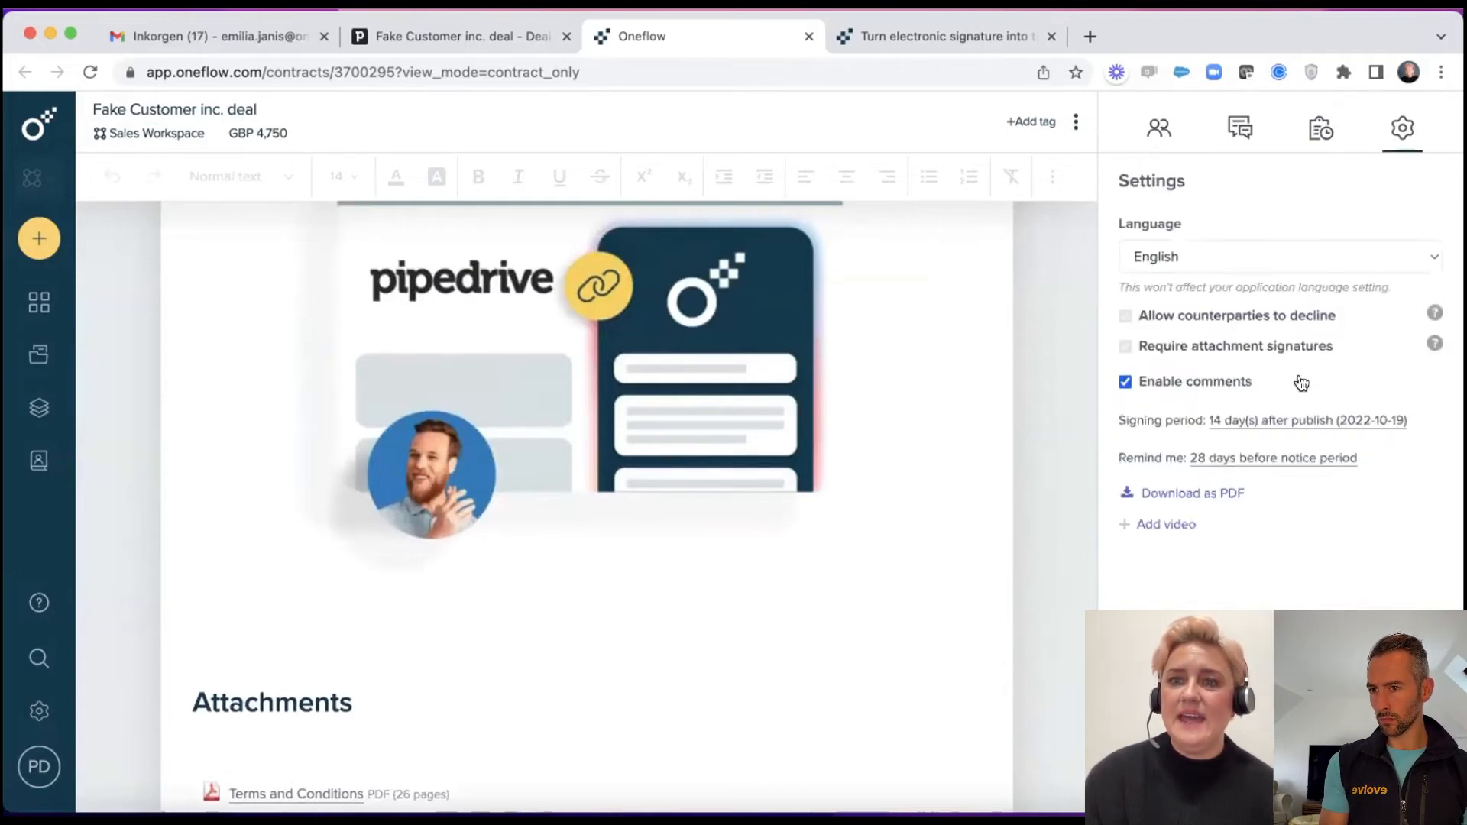
click(1172, 524)
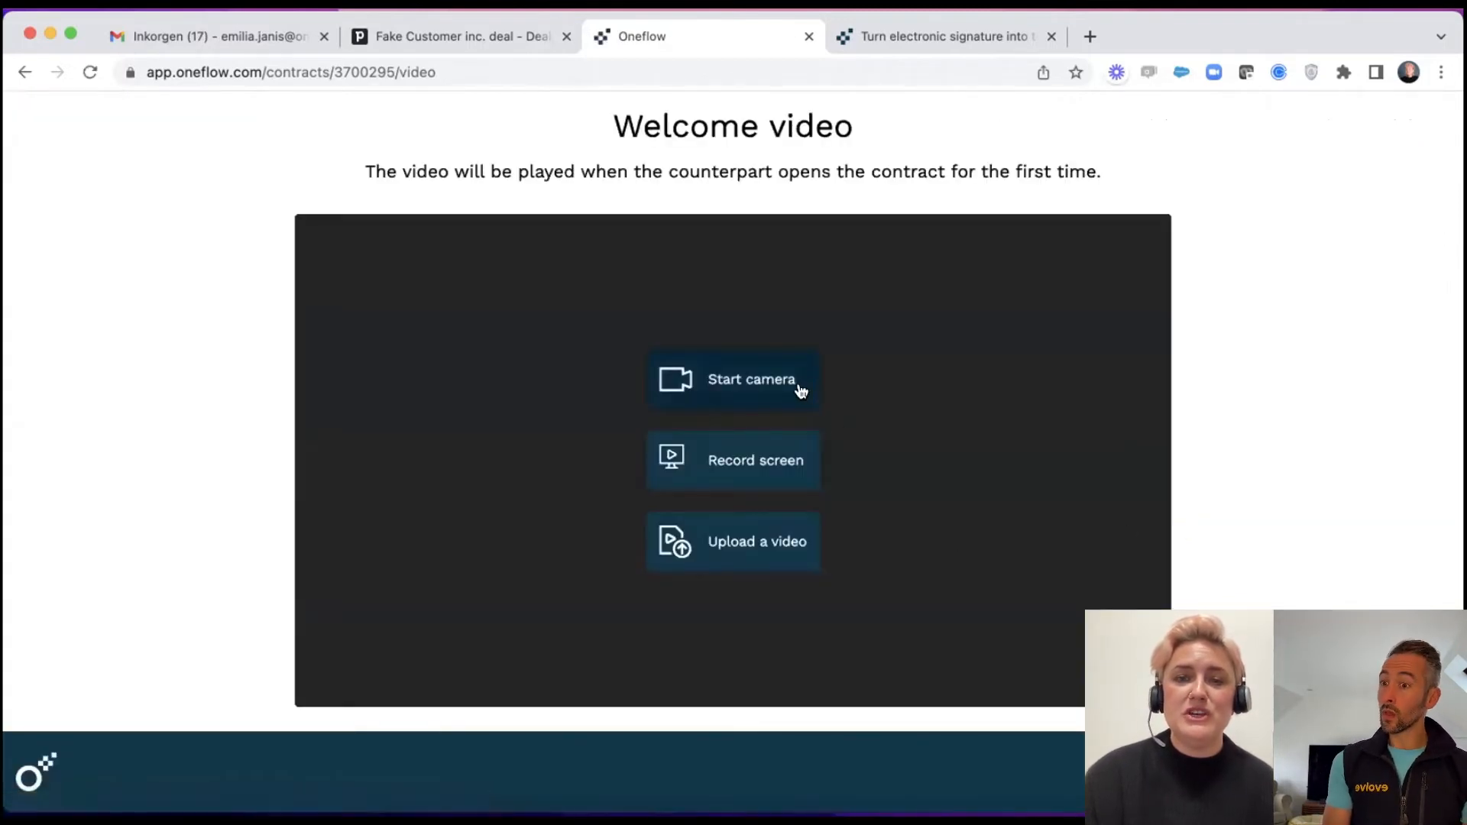
click(801, 391)
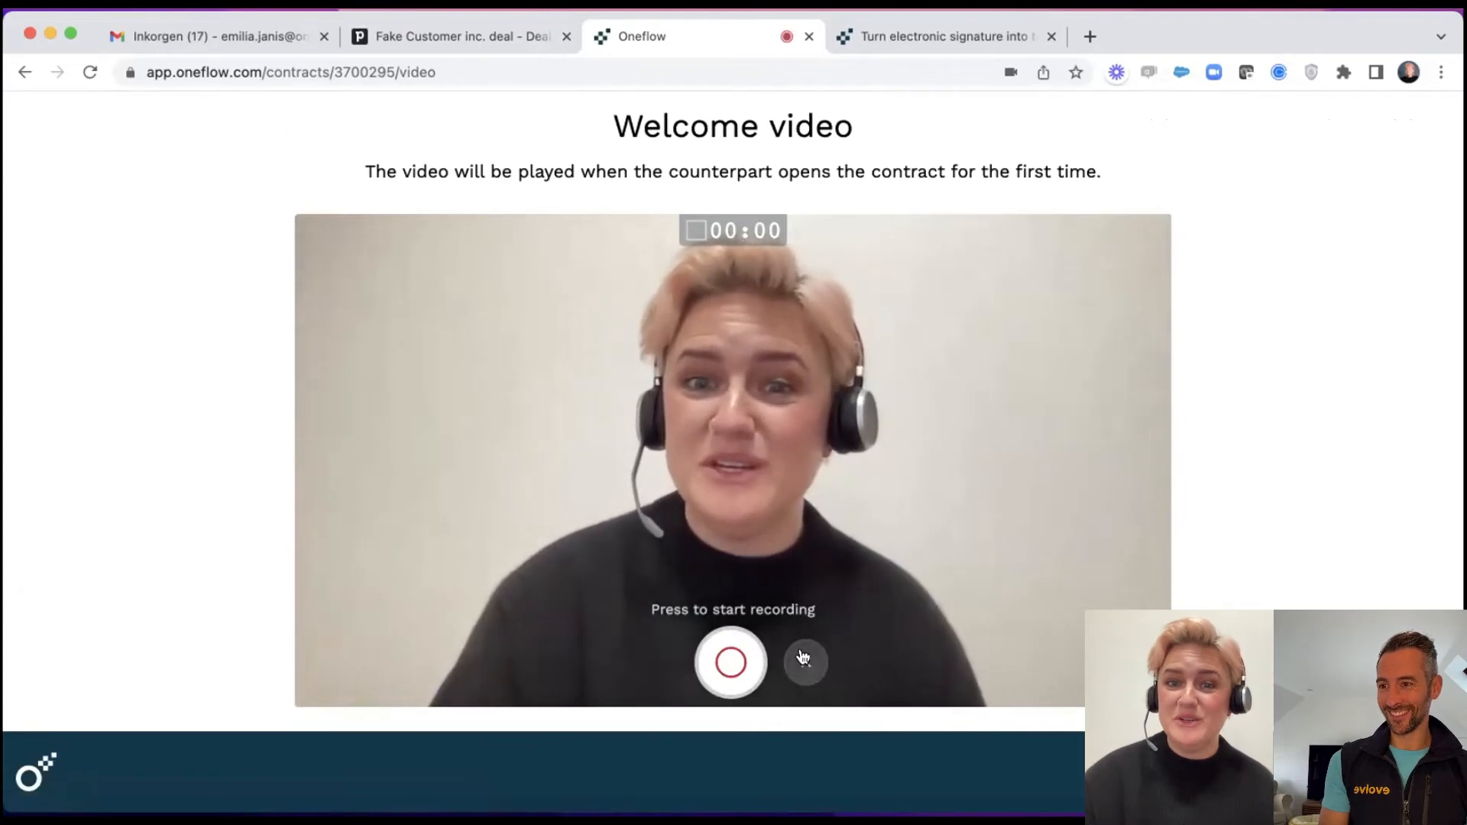
click(805, 659)
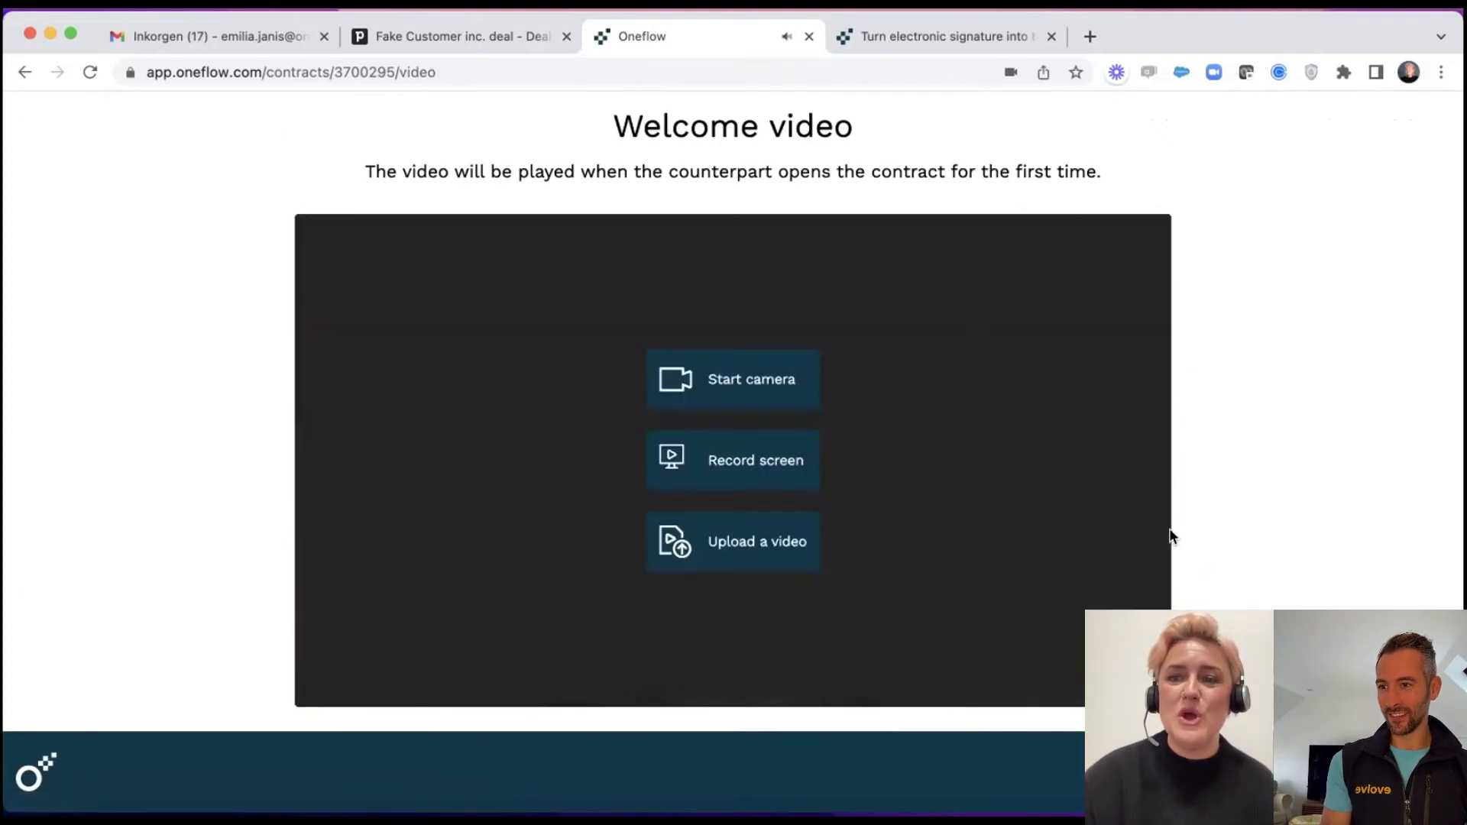
click(1387, 771)
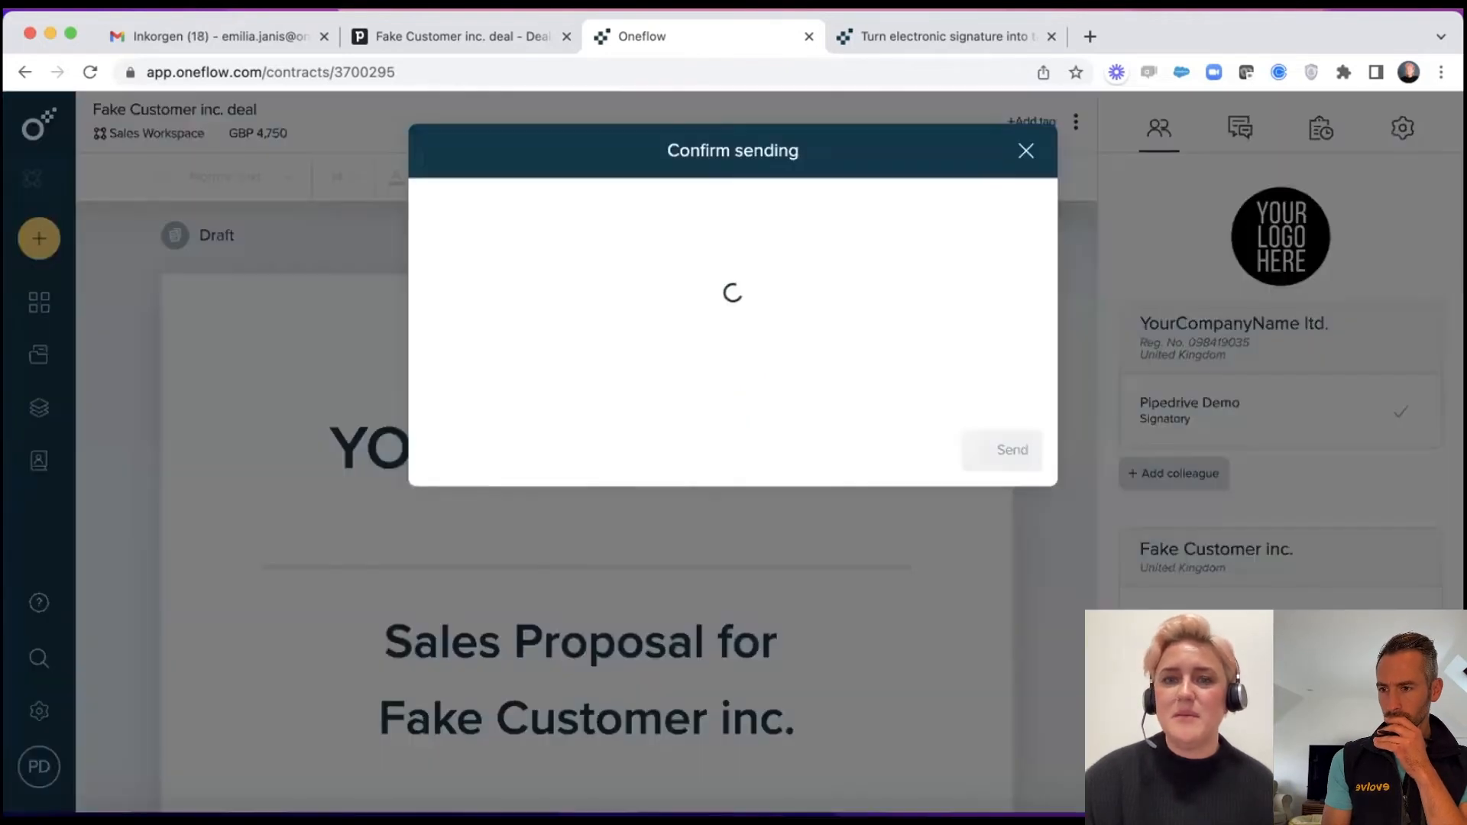
Compose the contract's sending message with the subject "Proposal from YourCOmpanyName Inc." and the text "Hi, Here is the proposal as promised!".
click(989, 304)
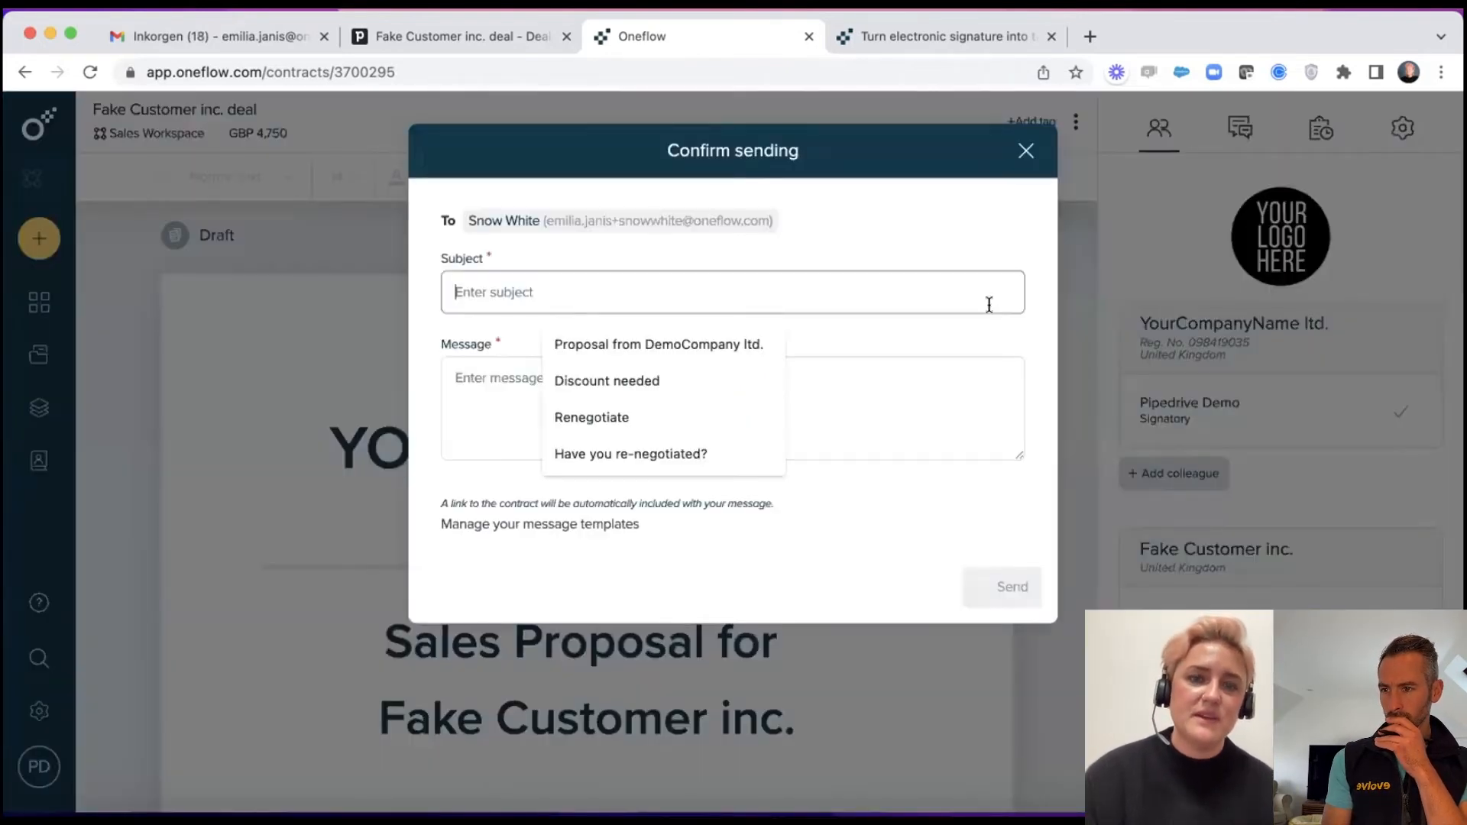
click(777, 348)
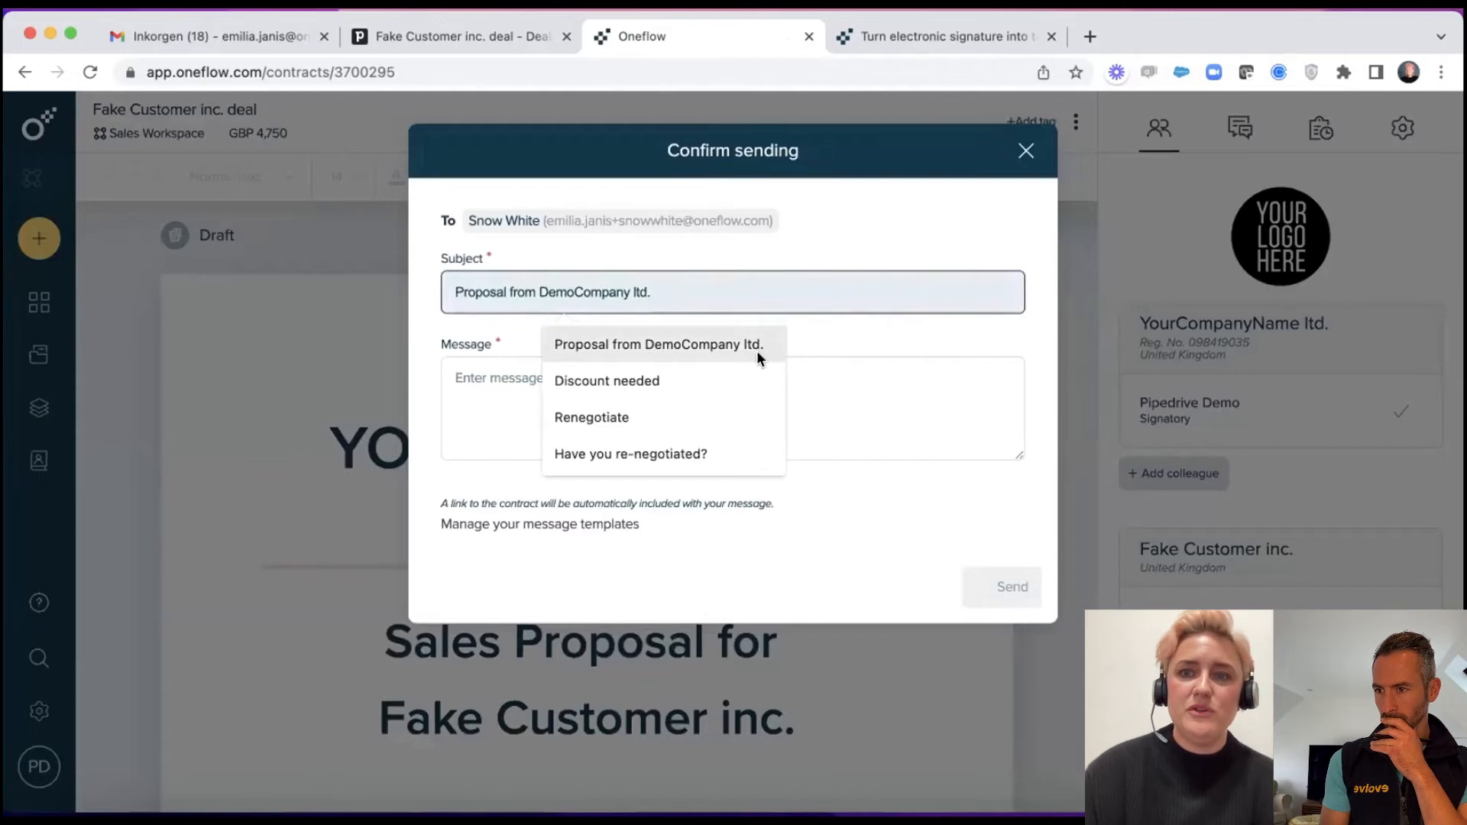
click(647, 304)
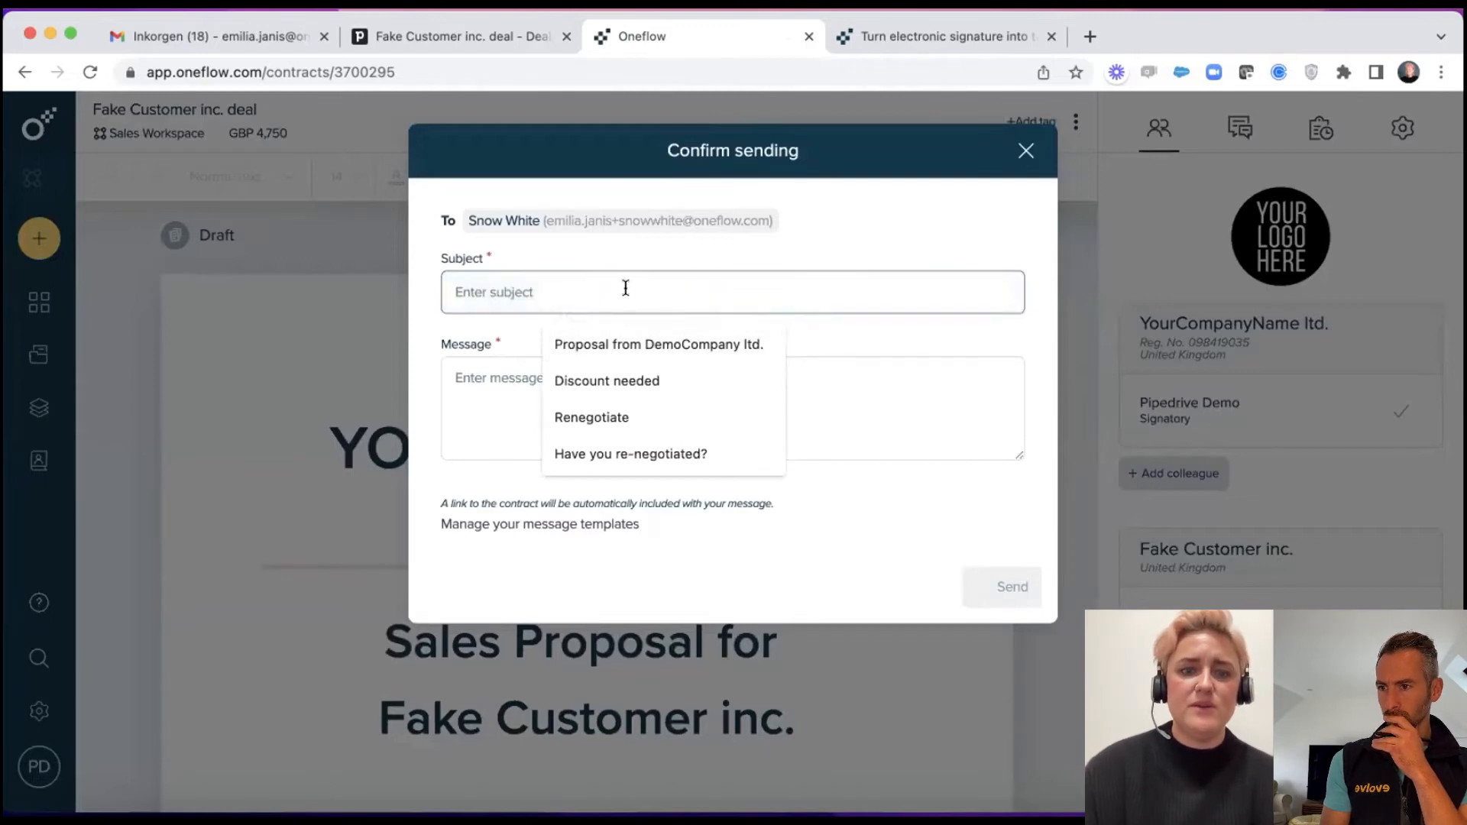
text(Proposal fro)
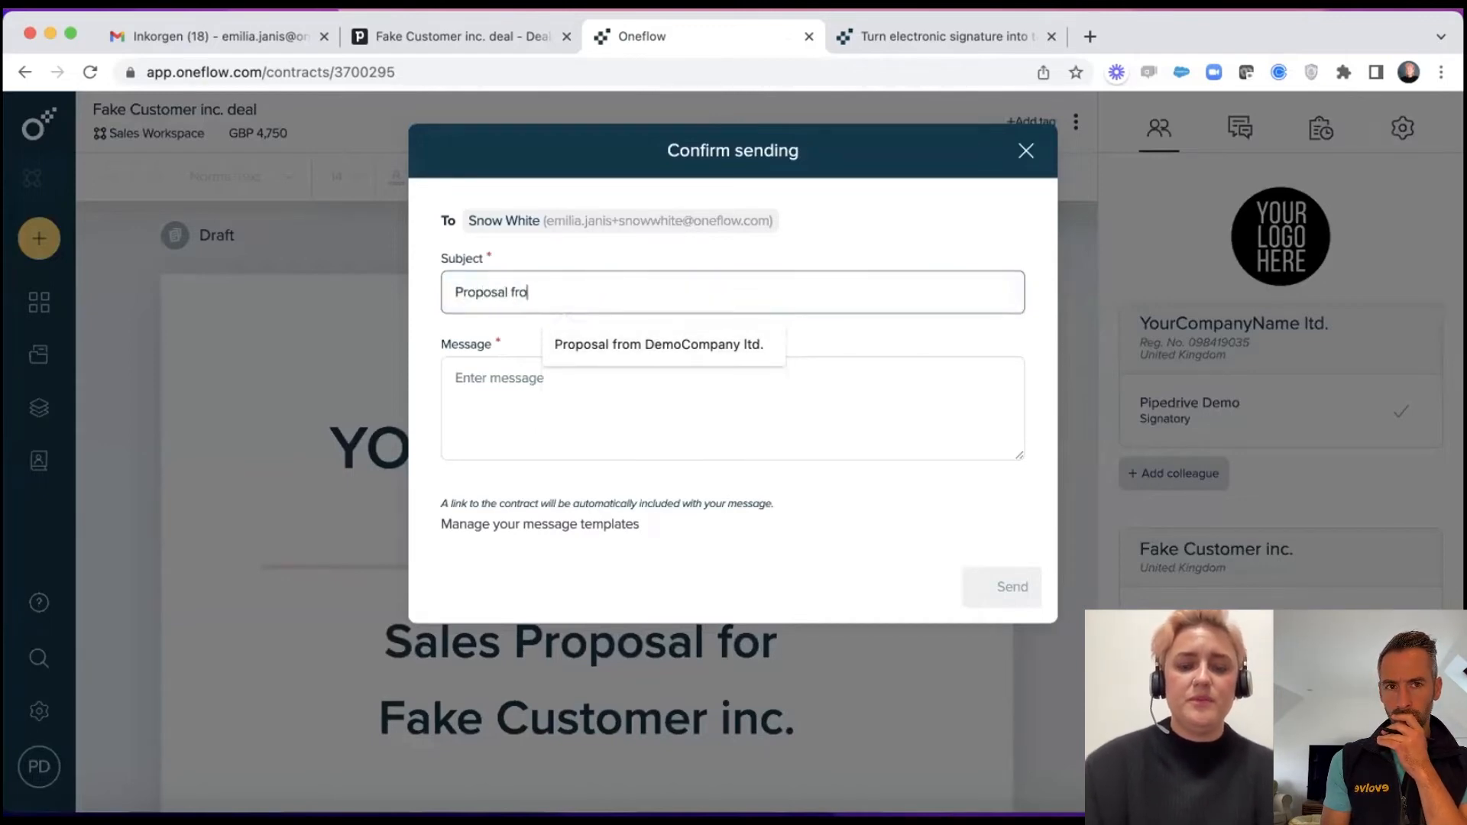
text(m )
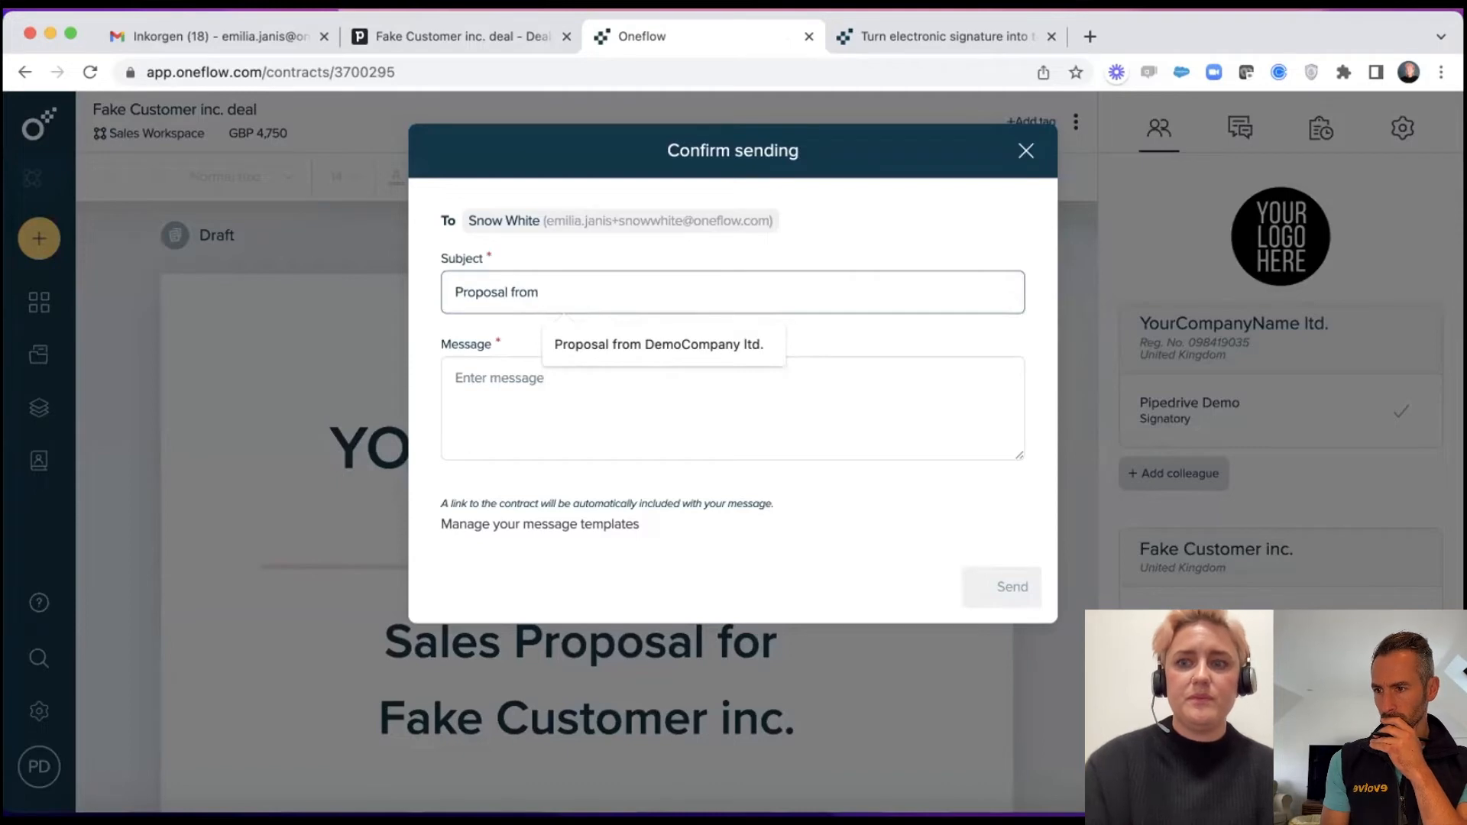
text(YourCOmpanyName Inc.)
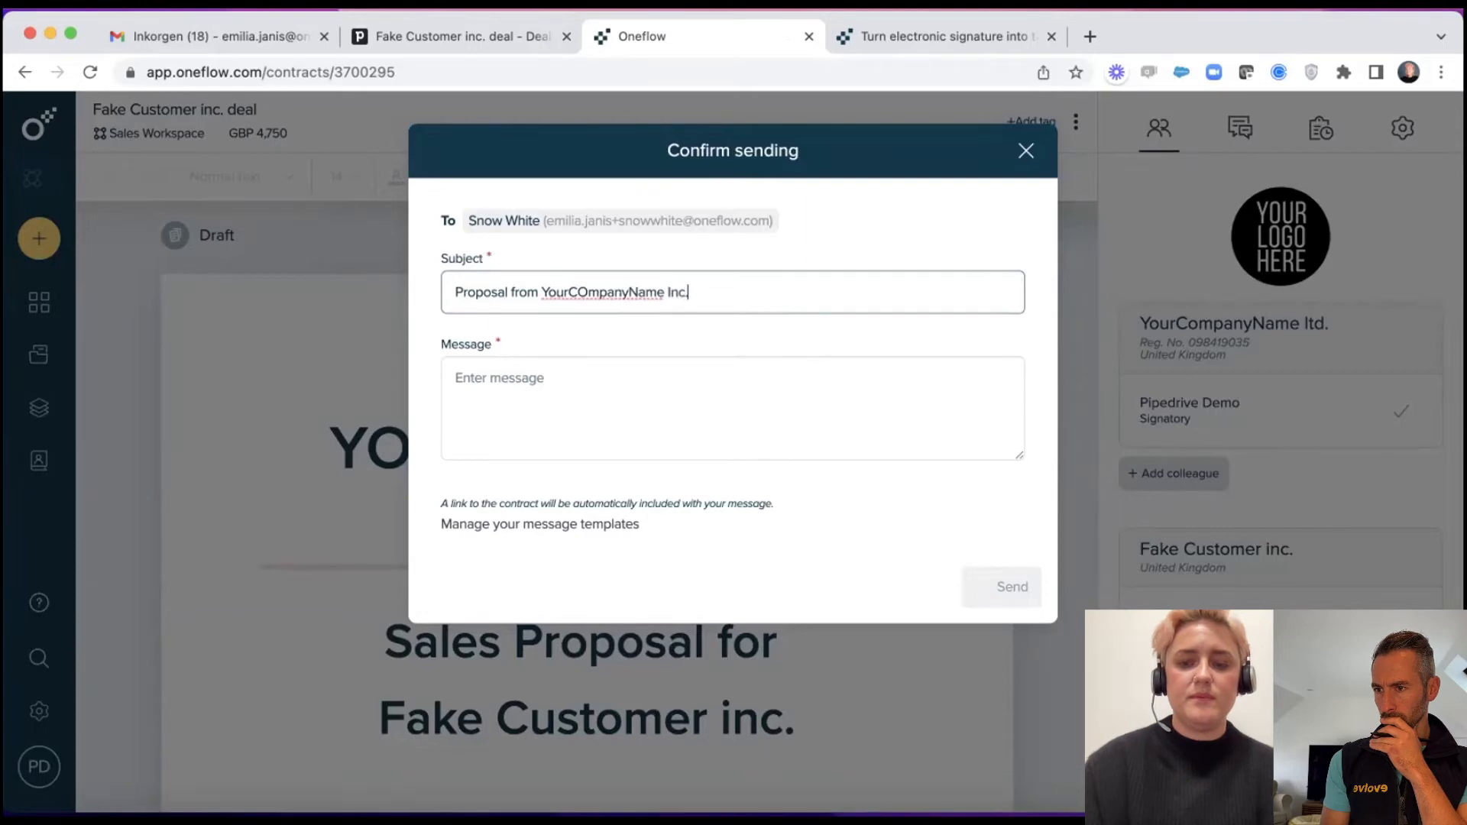
key(Tab)
text(H)
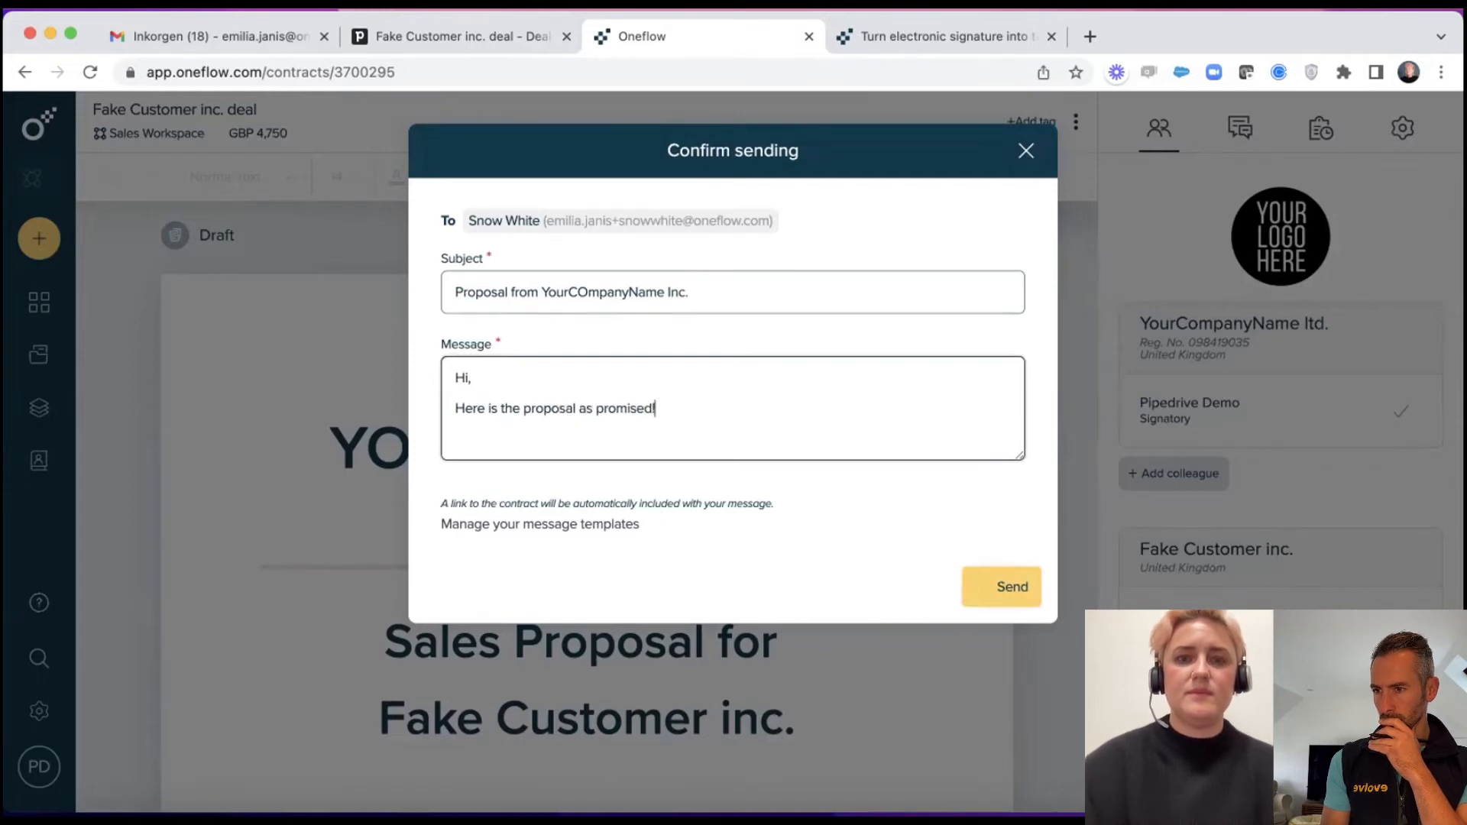
Send the contract to the customer contact and check the contract's status and activity on the Pipedrive deal.
click(975, 572)
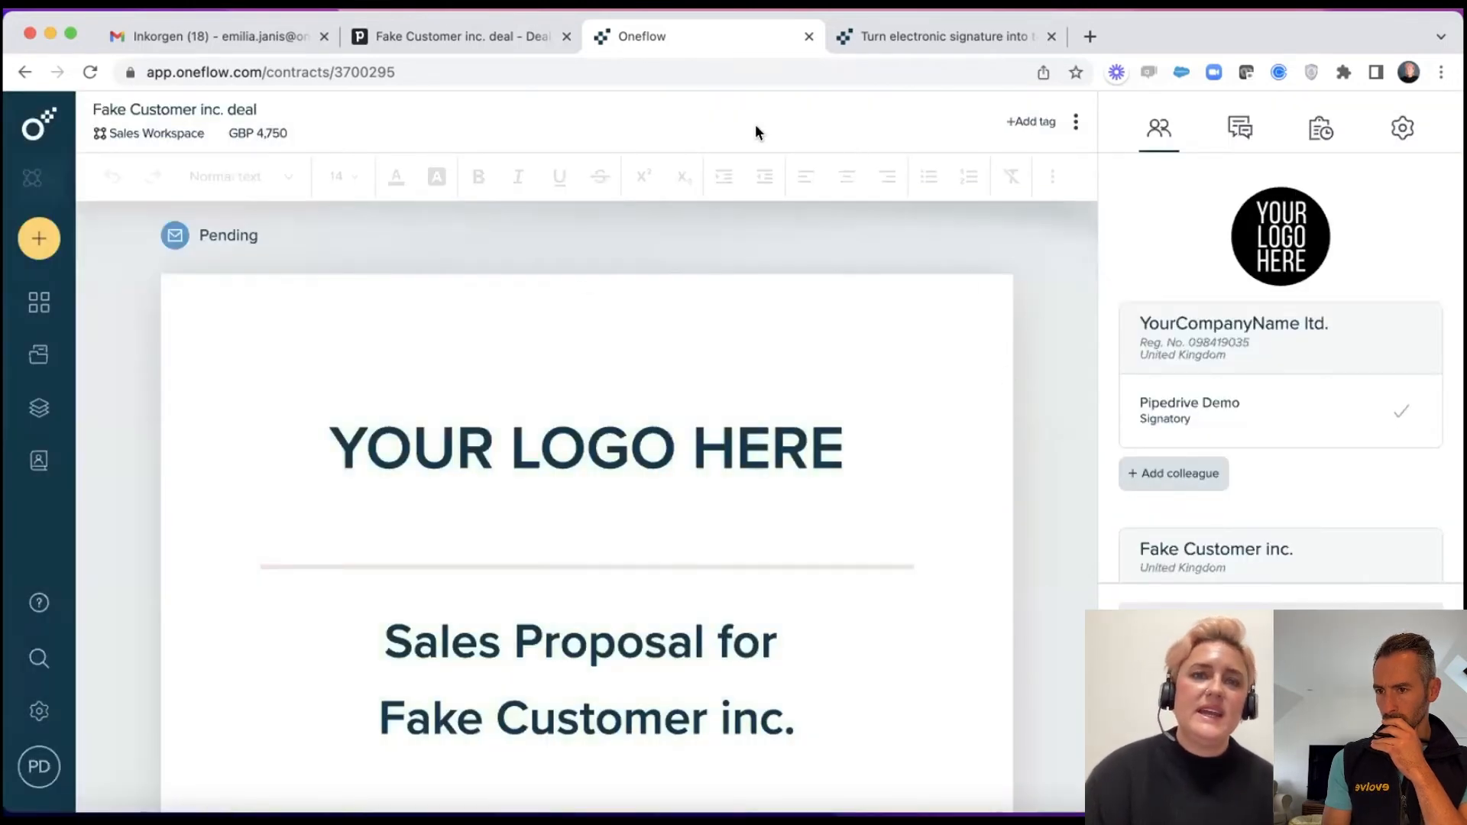
click(465, 39)
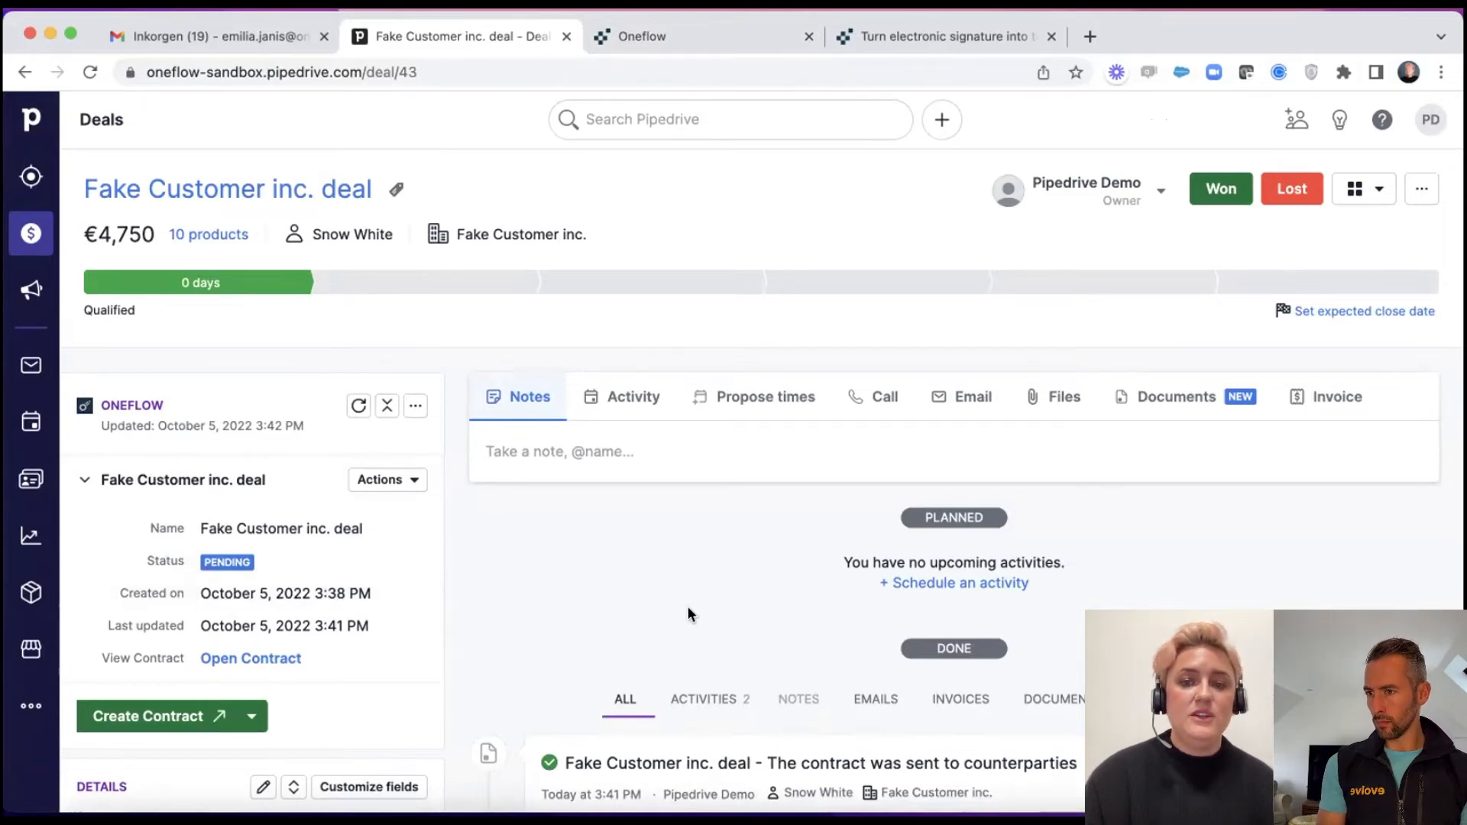
scroll(688, 607, down, 1)
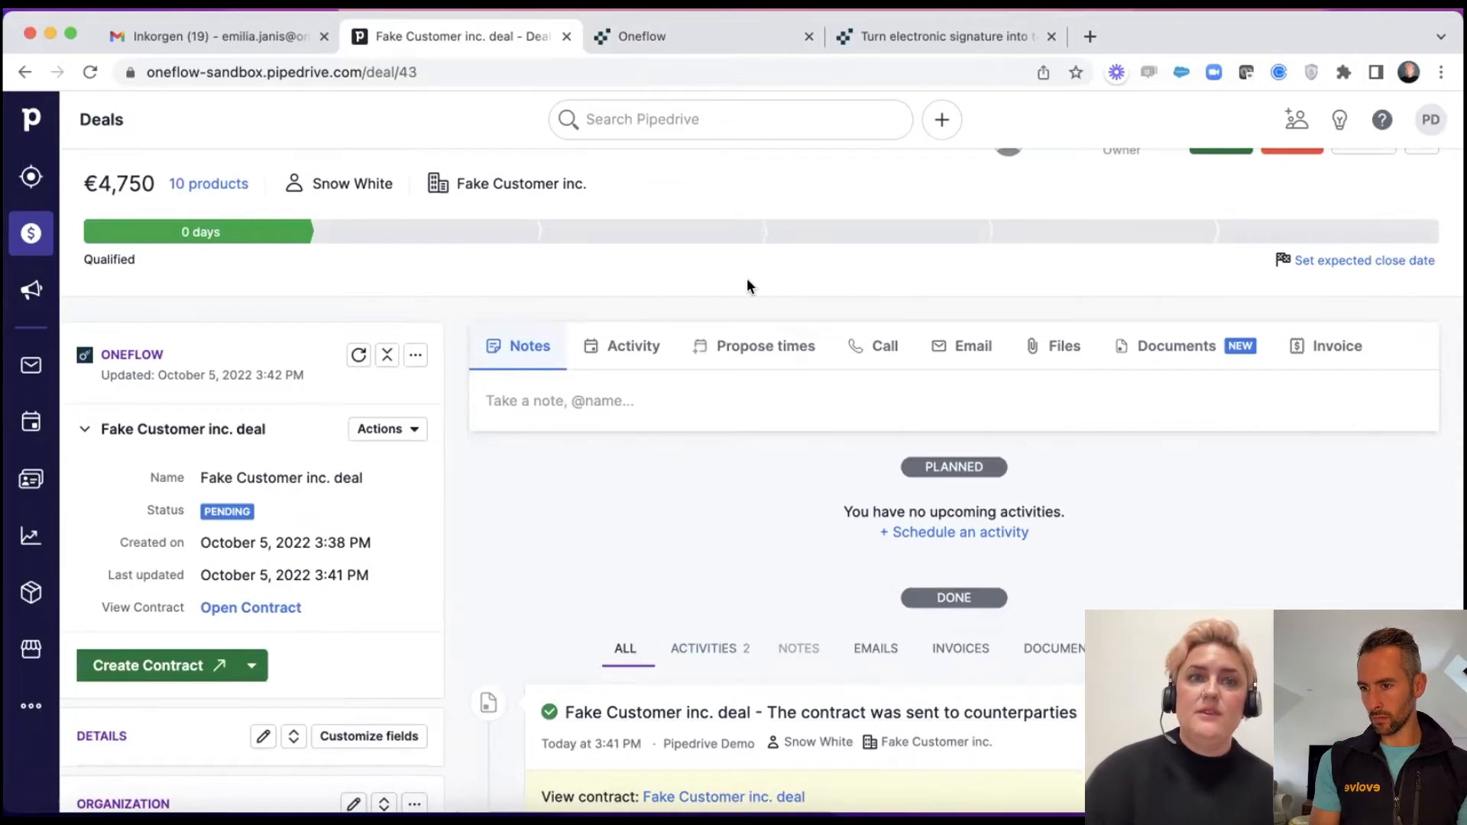
Switch to Gmail, open the received proposal email and open the contract from it as the customer.
click(241, 41)
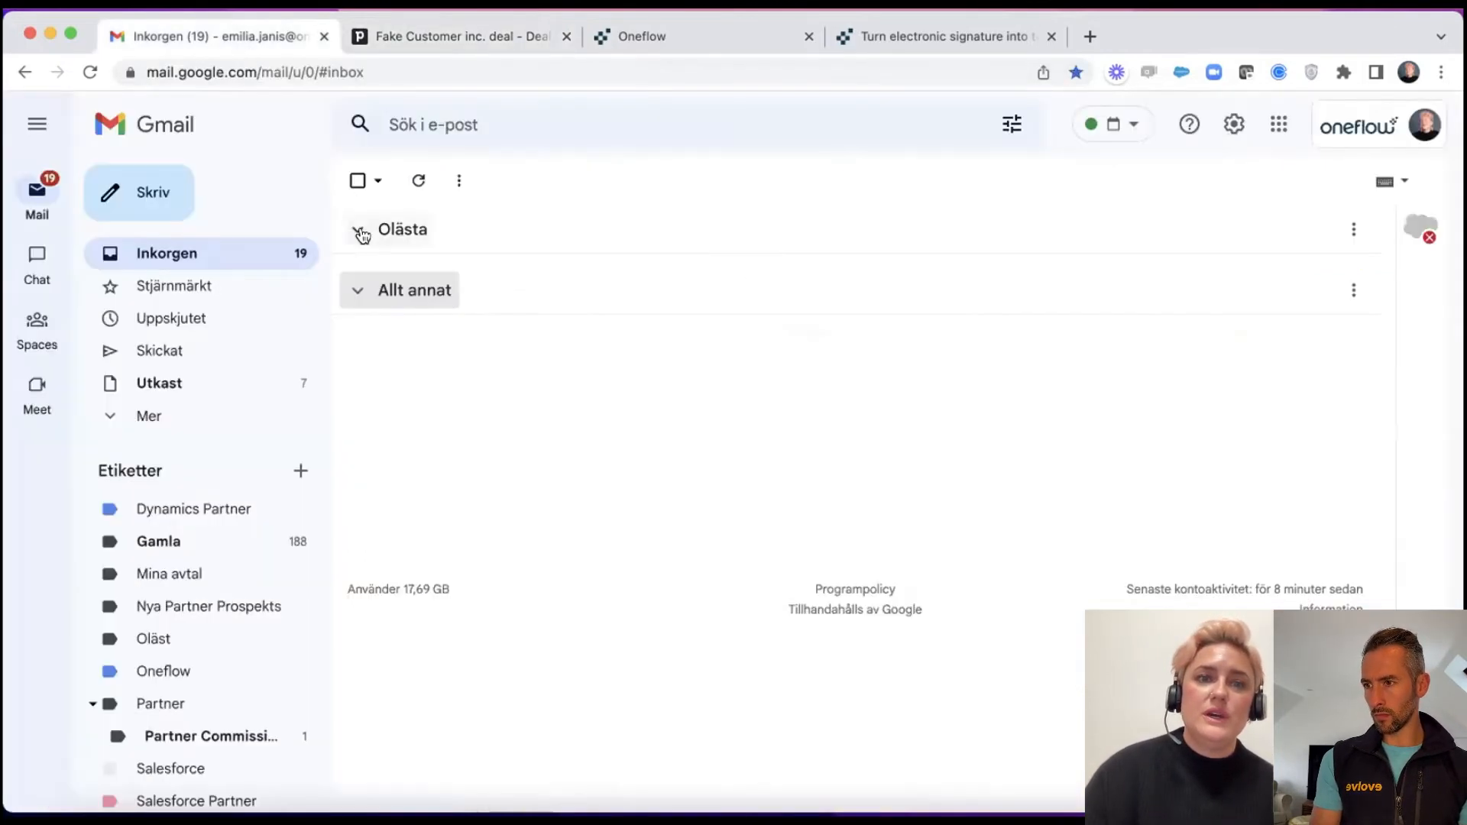
click(468, 280)
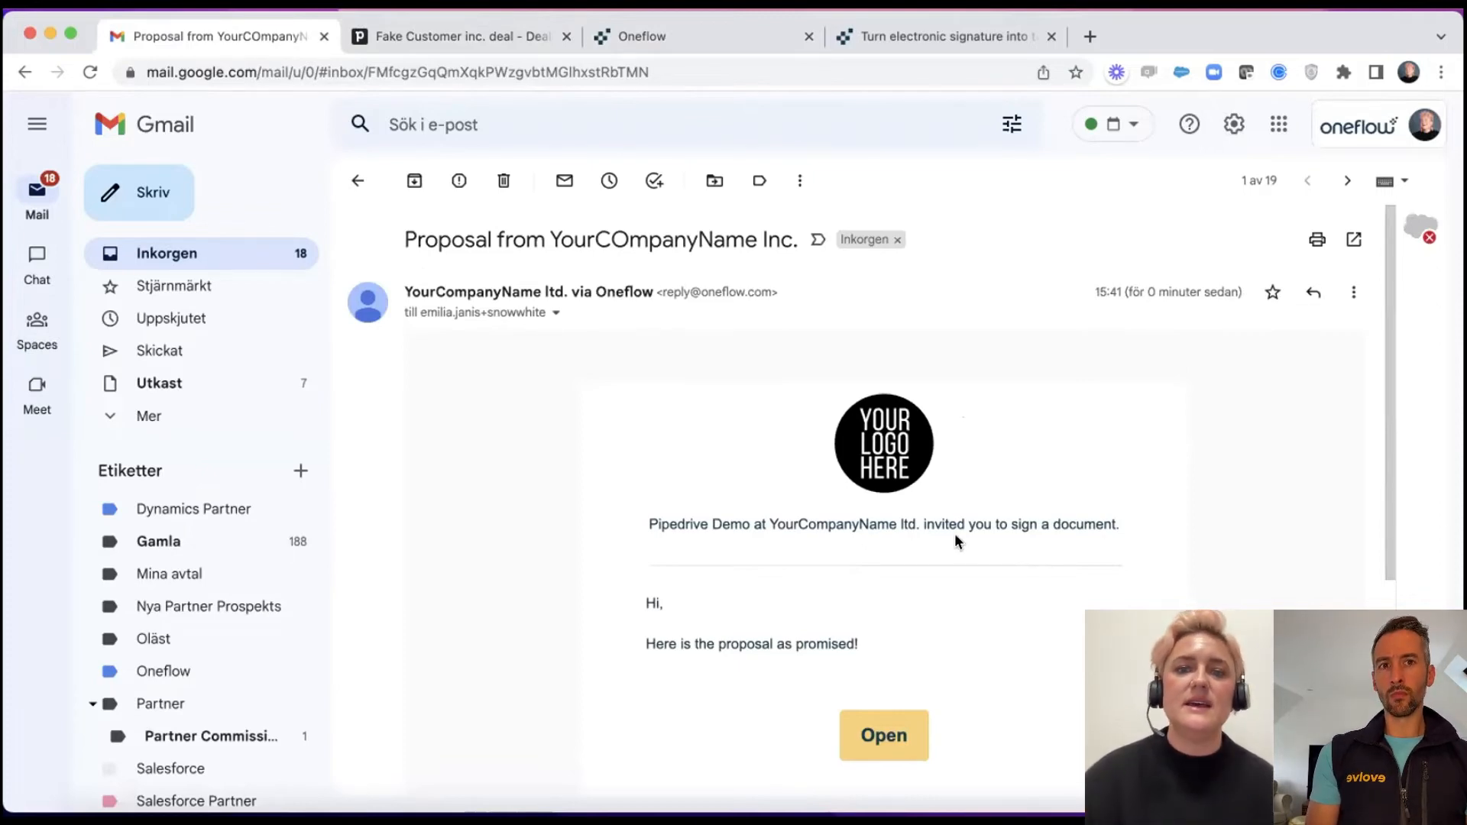
click(879, 735)
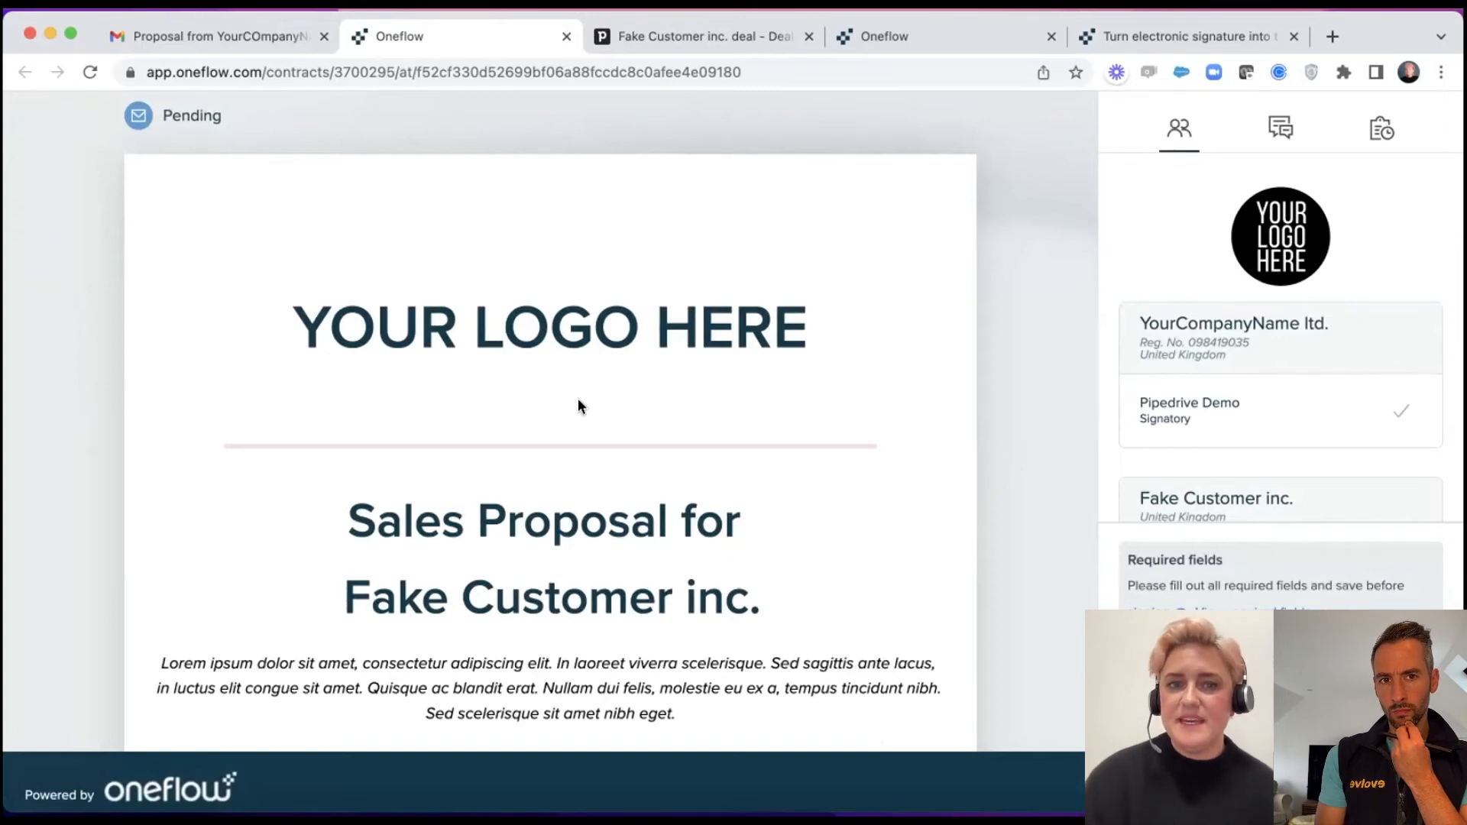
Review the signatories in the customer's view of the contract and locate the required invoicing fields.
double_click(527, 525)
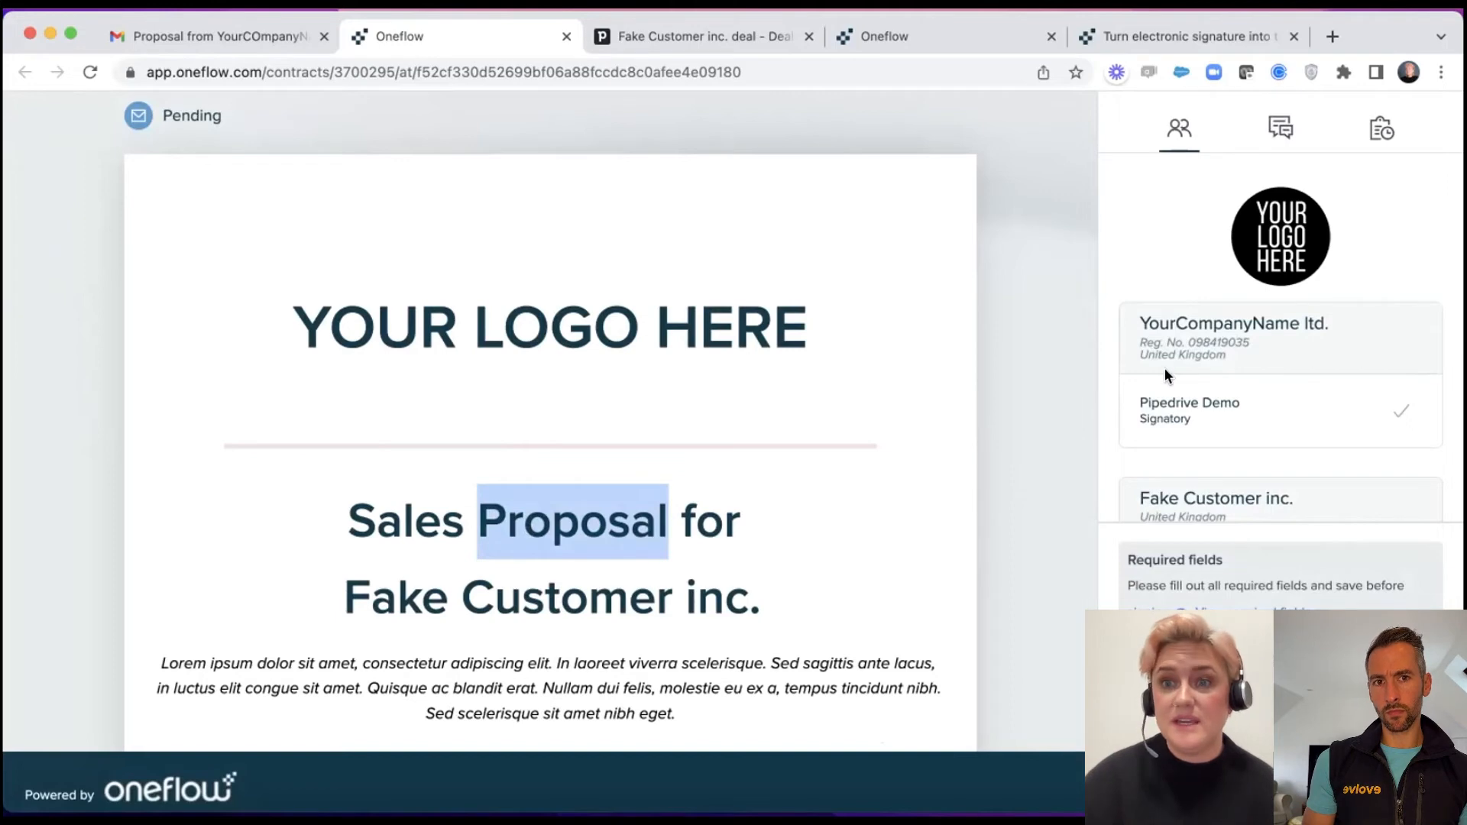
scroll(1233, 433, down, 5)
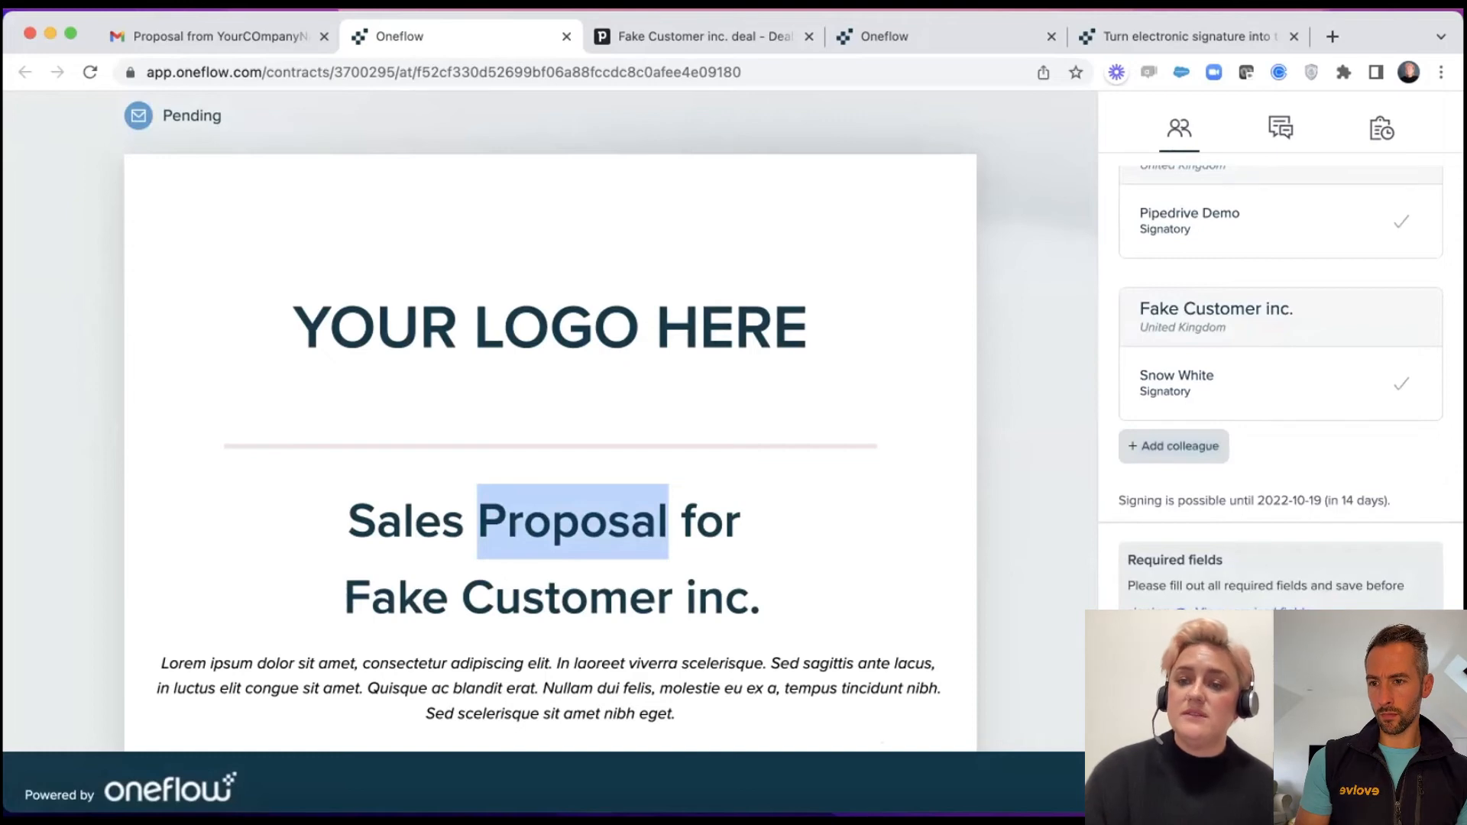
click(1182, 650)
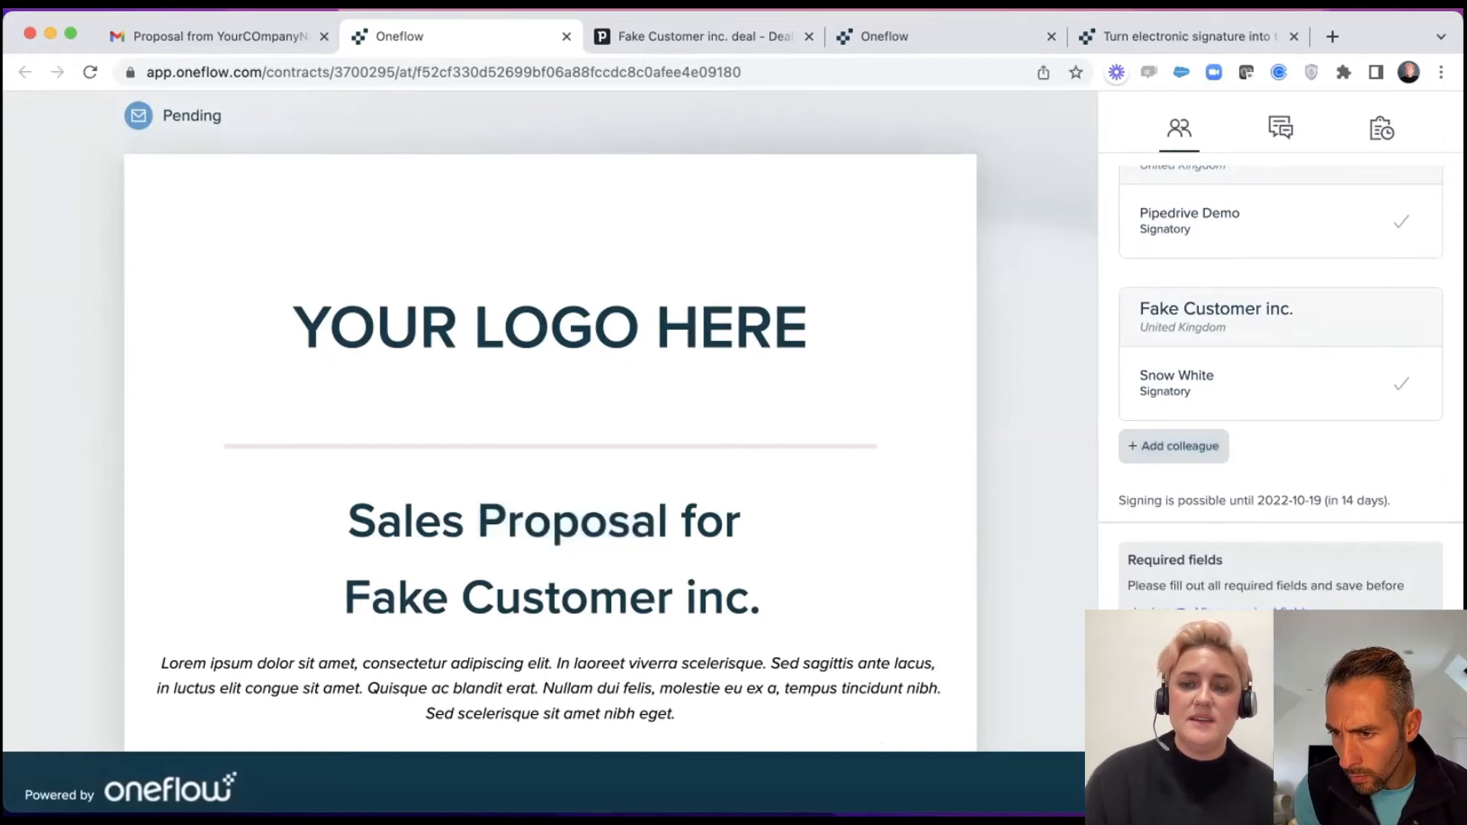
click(1251, 615)
scroll(1030, 378, up, 2)
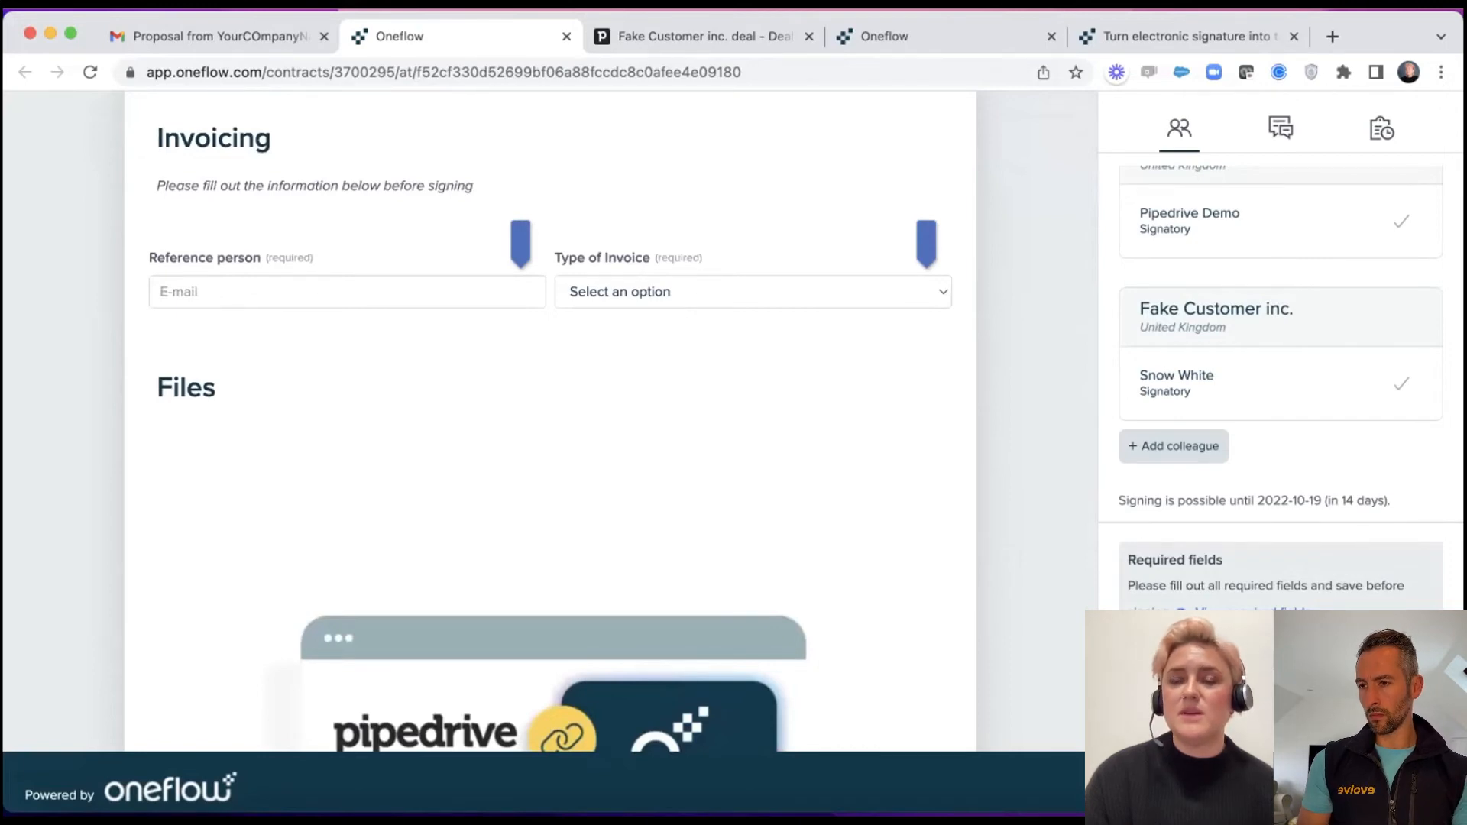
Post the comment "Didn't we say 10 month duration?" to the sender from the customer's view of the contract.
click(1274, 145)
scroll(1013, 212, up, 2)
scroll(1011, 204, up, 15)
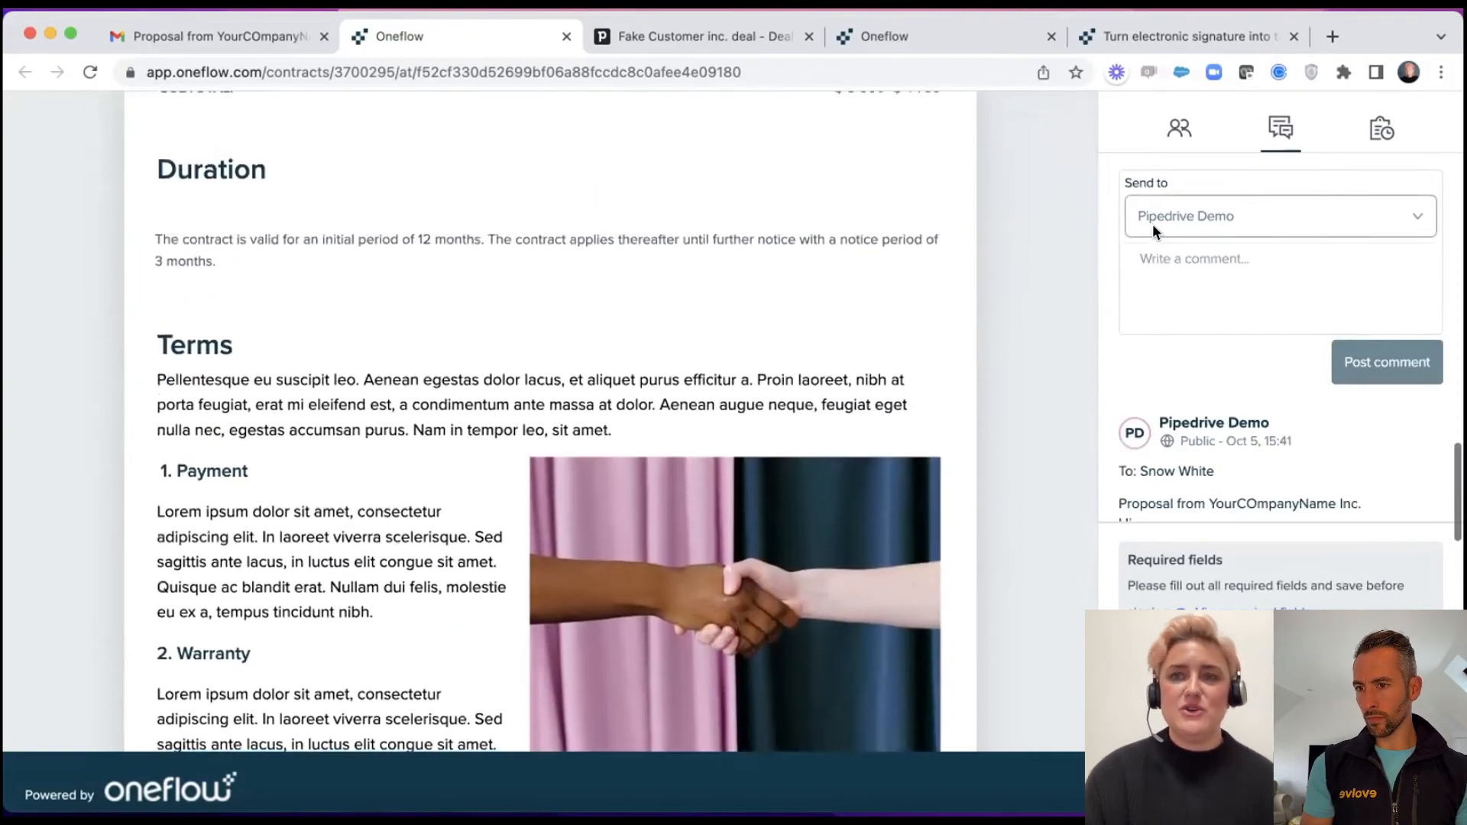
click(1173, 260)
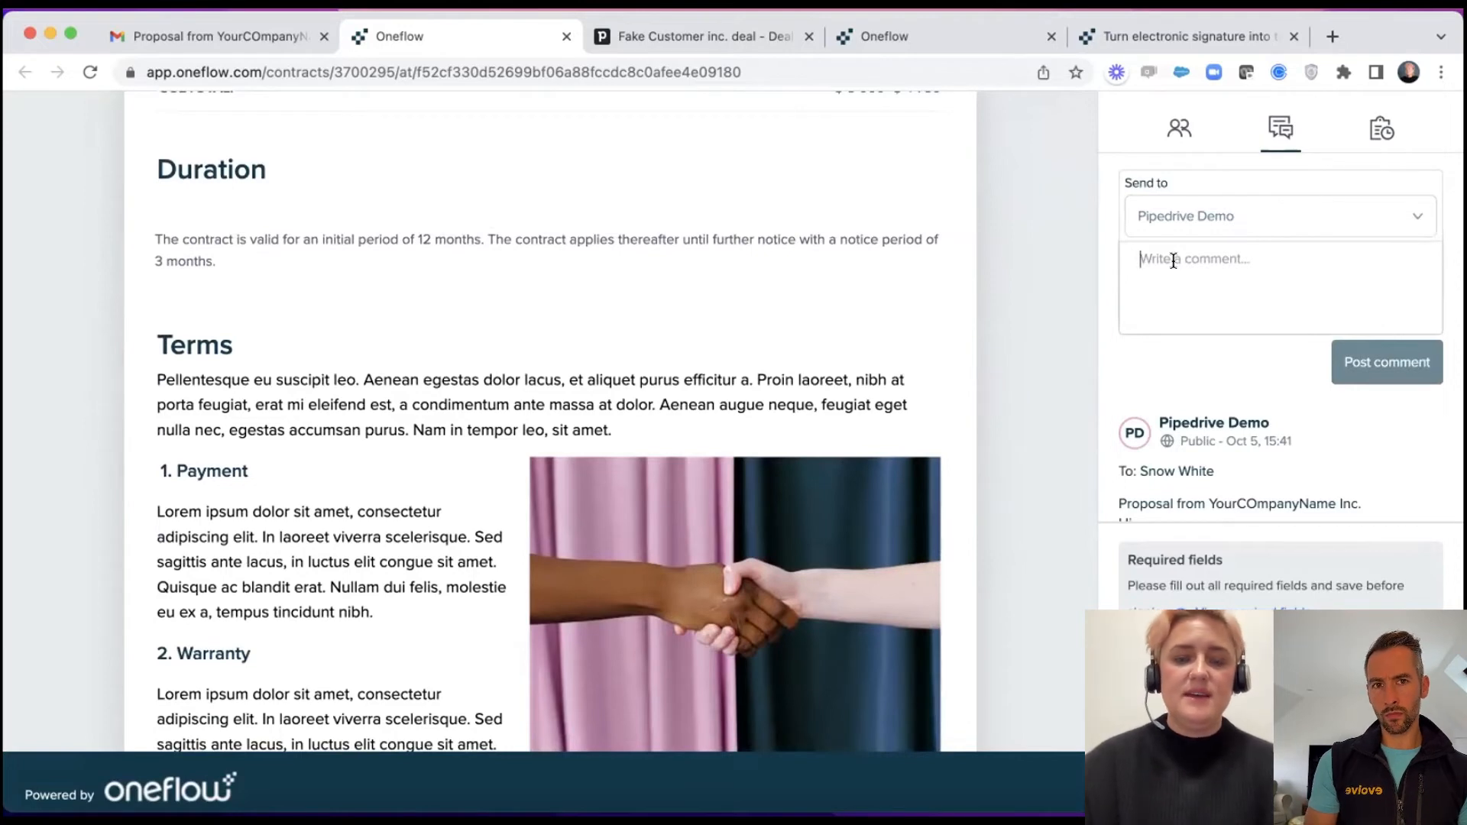
text(Didn't we )
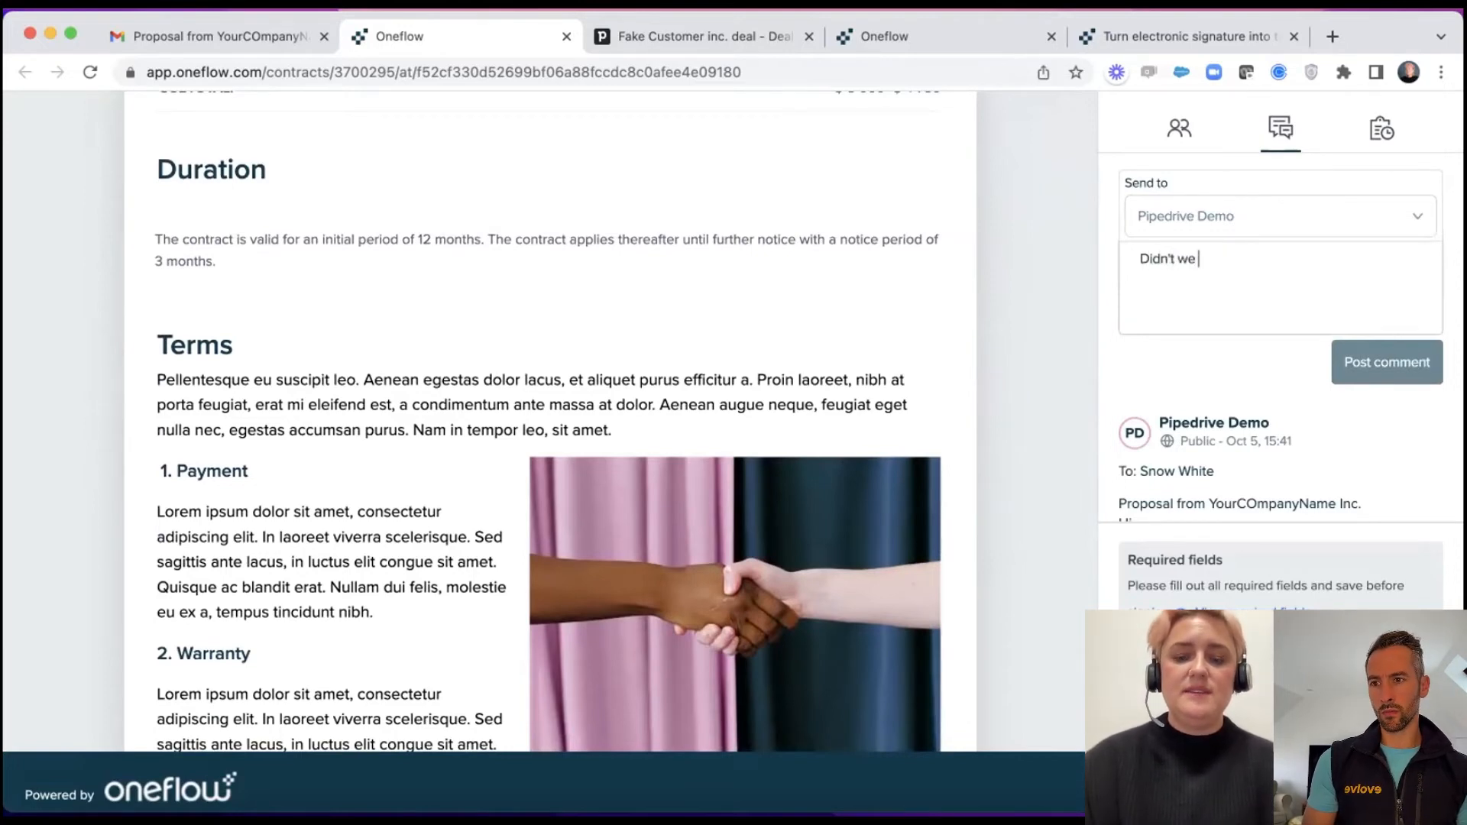
text(say 10 month )
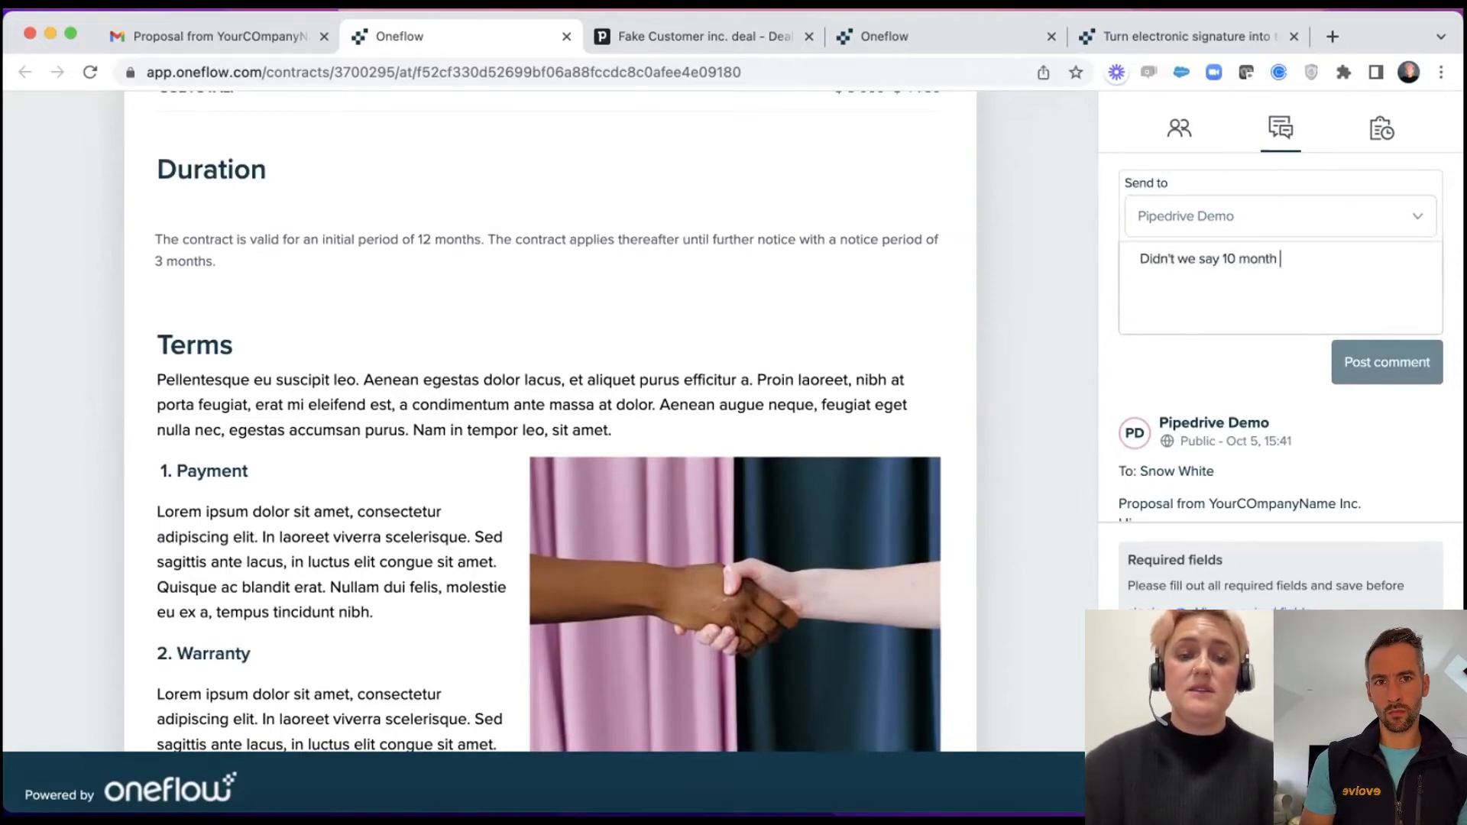
text(dura)
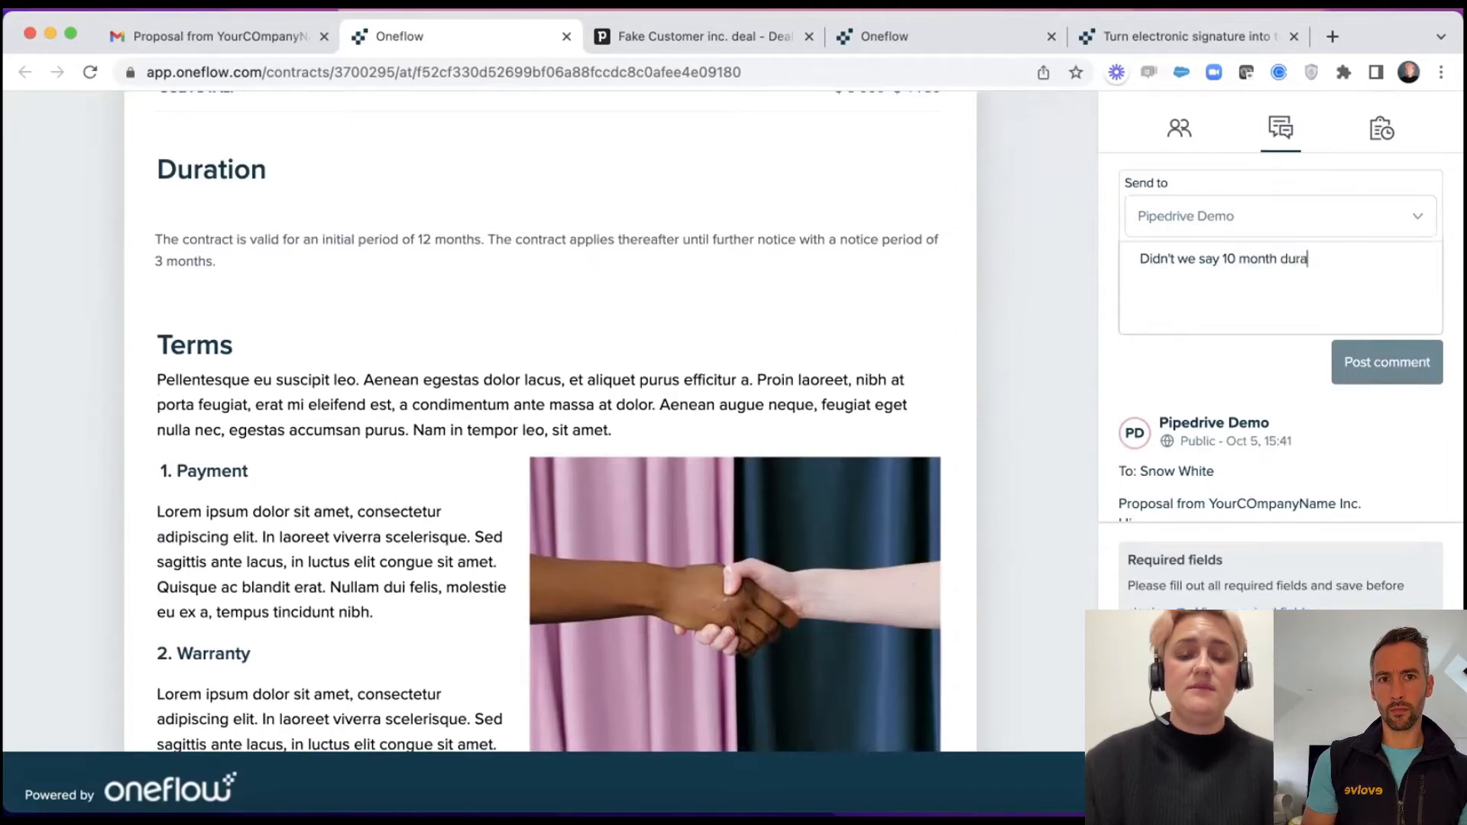
text(tion?)
click(1403, 372)
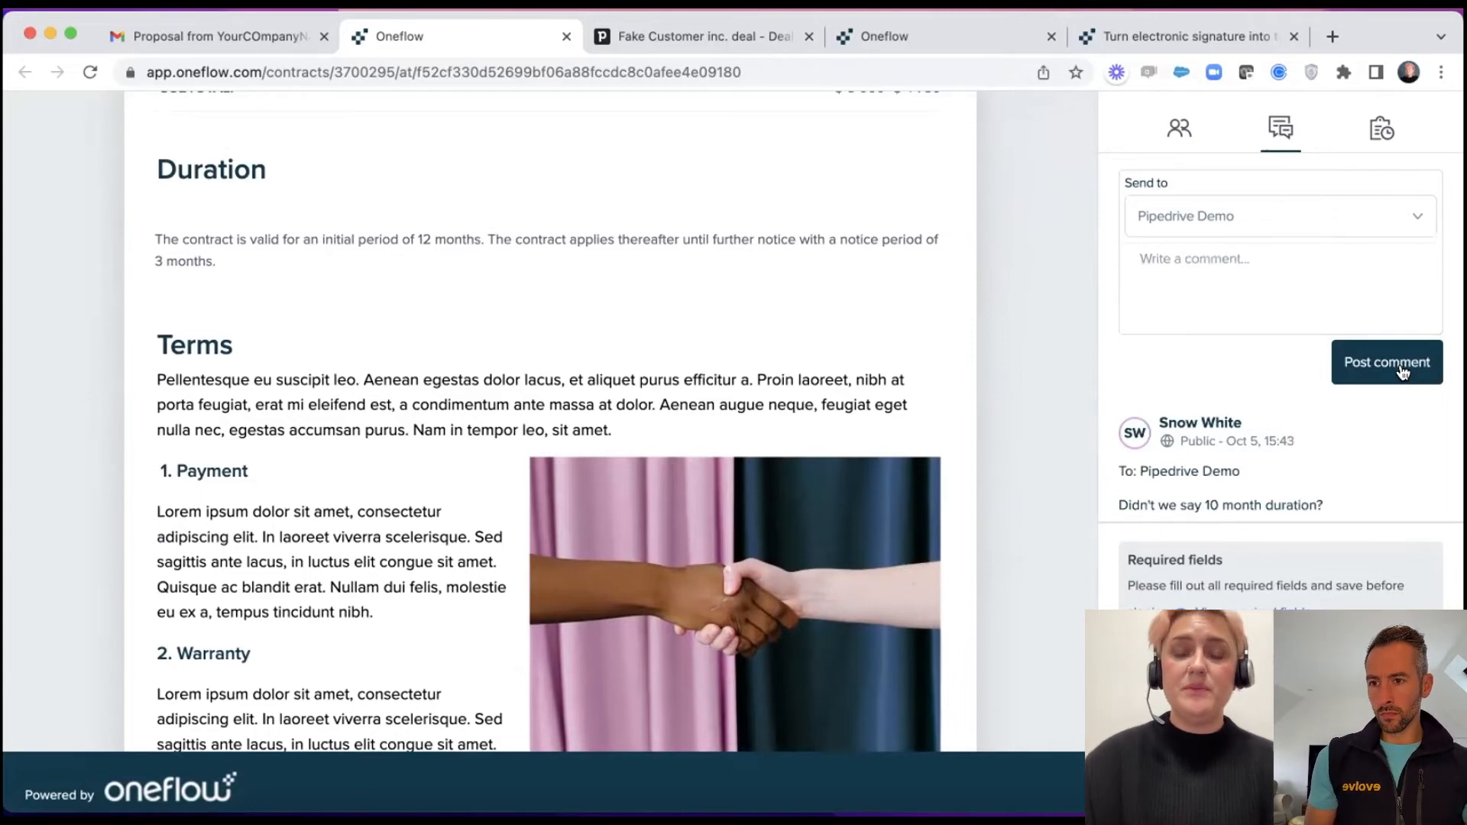
Read the customer's comment in the sender's view of the contract and set the initial contract period to 10 months.
click(868, 34)
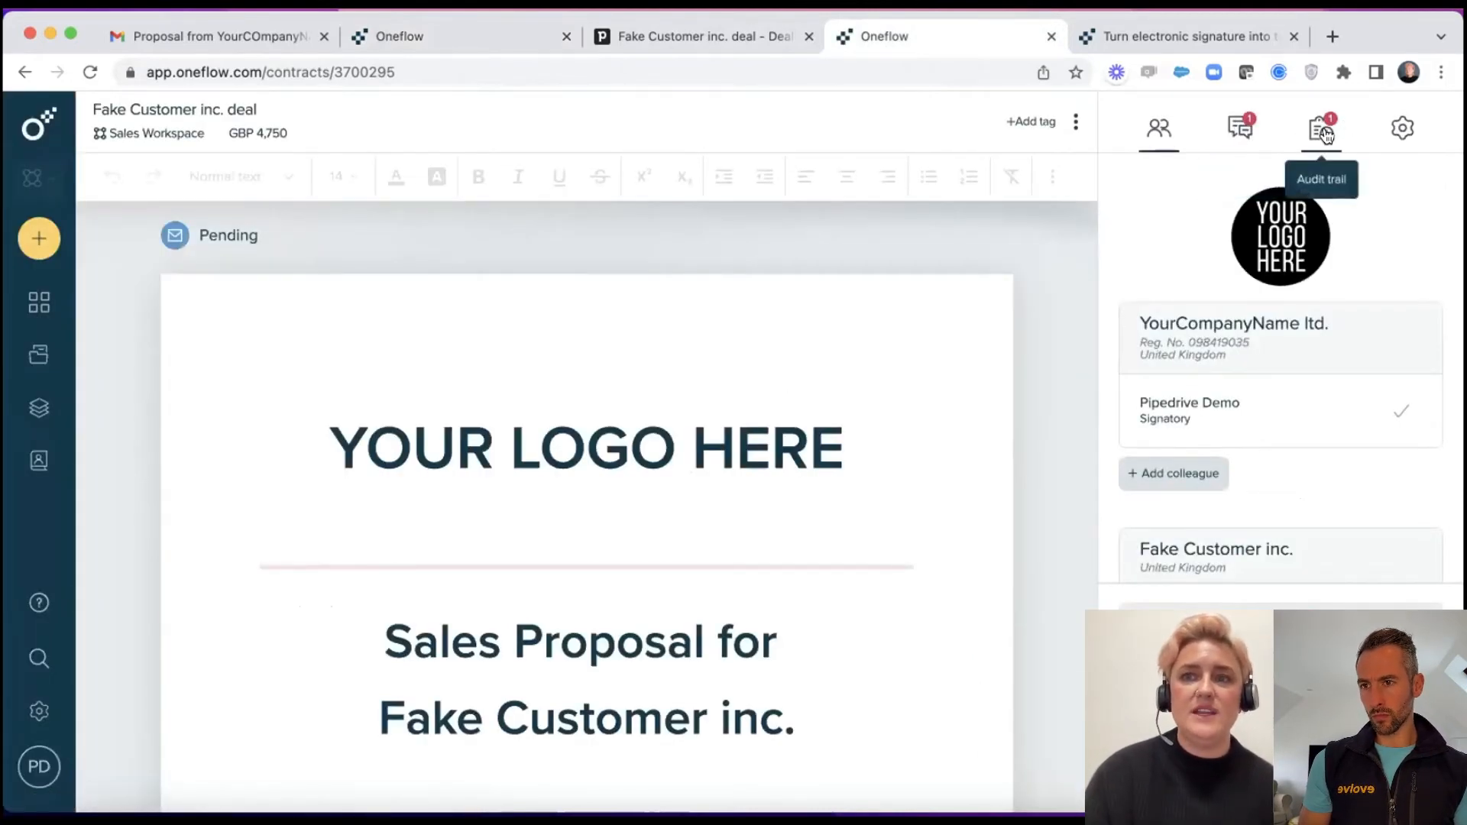
click(1240, 124)
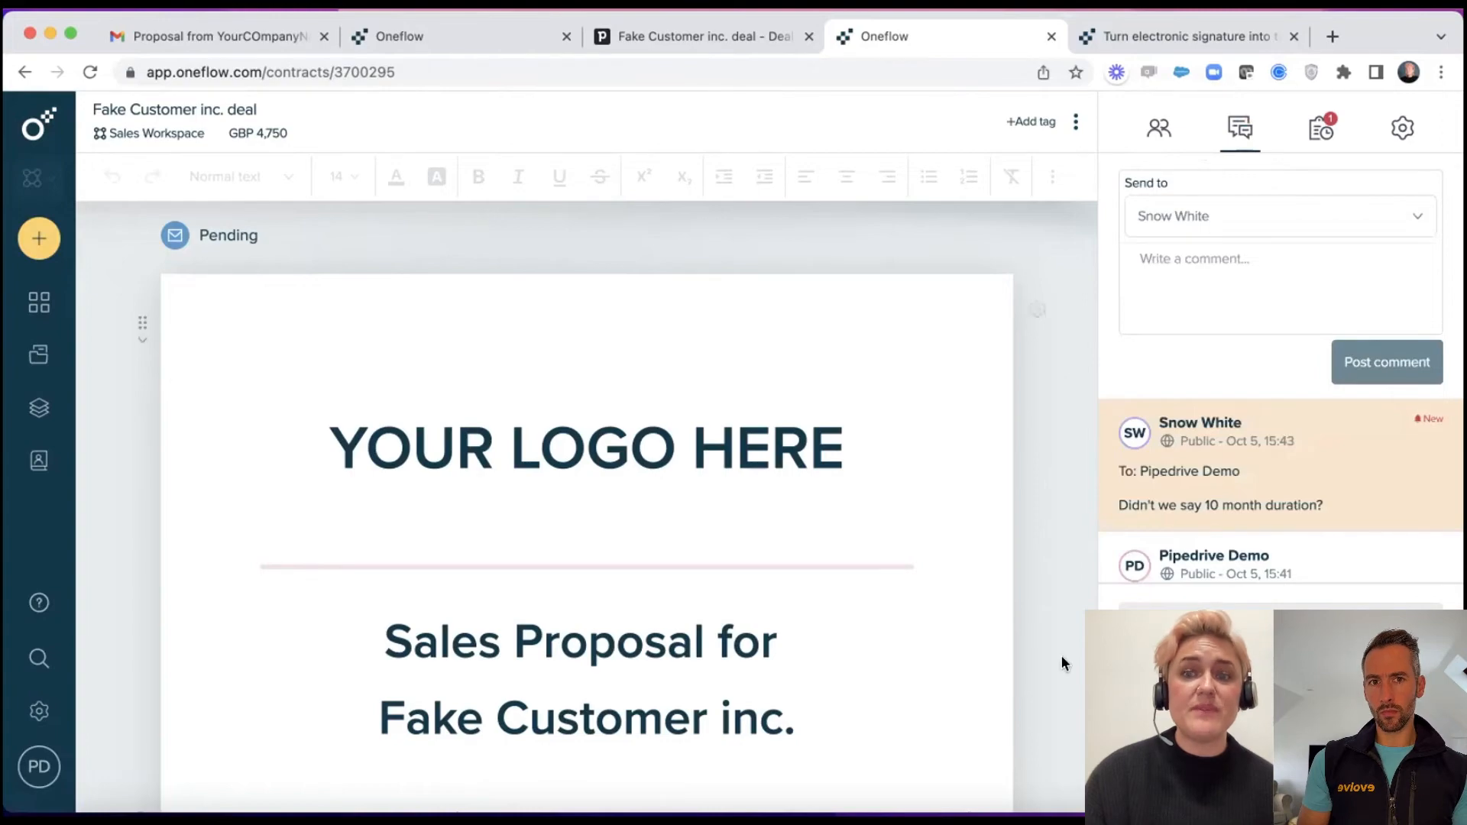
scroll(1062, 656, down, 2)
scroll(1062, 656, down, 15)
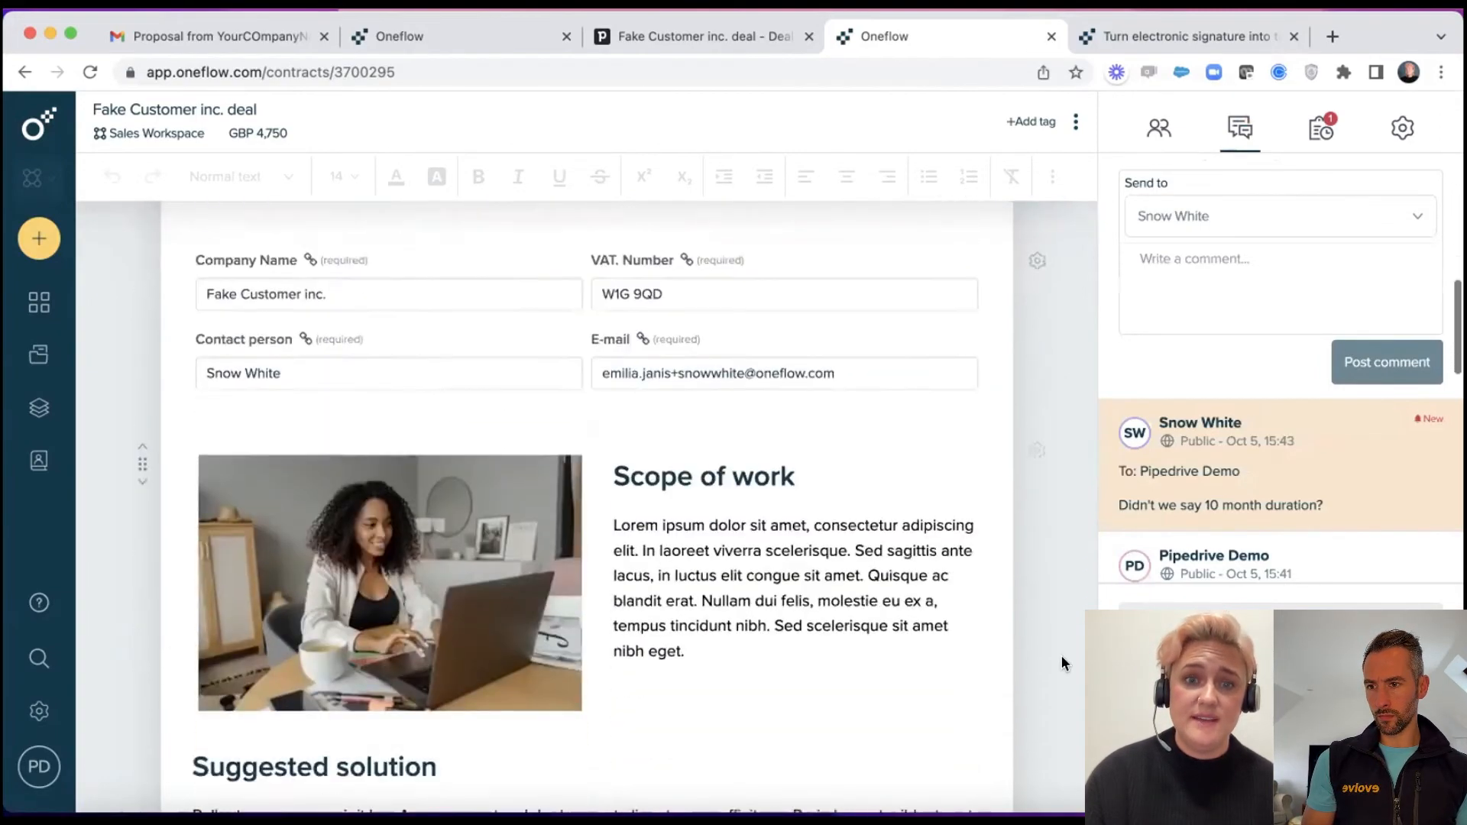
scroll(1061, 656, down, 6)
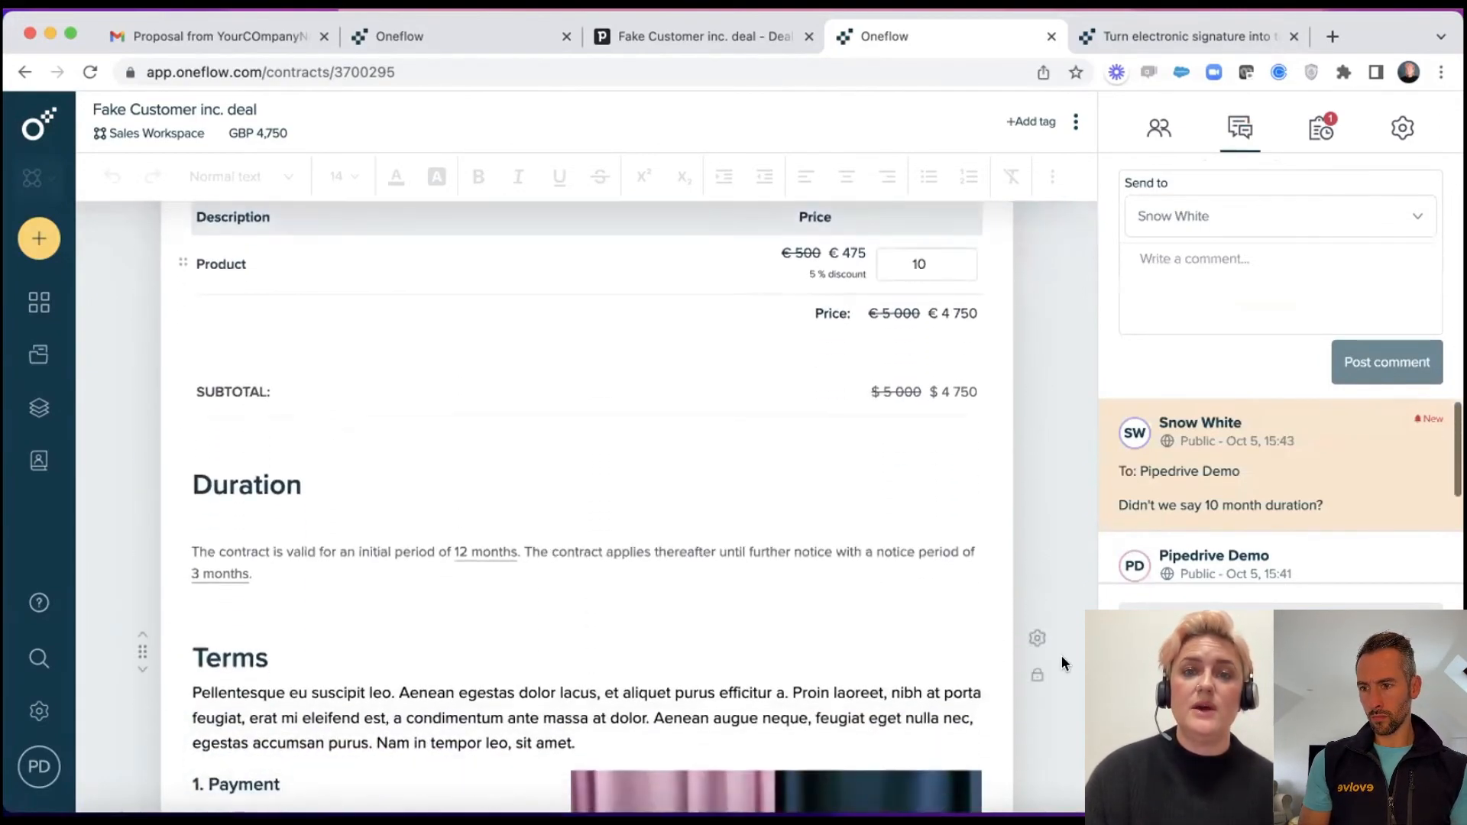
click(490, 554)
key(BackSpace)
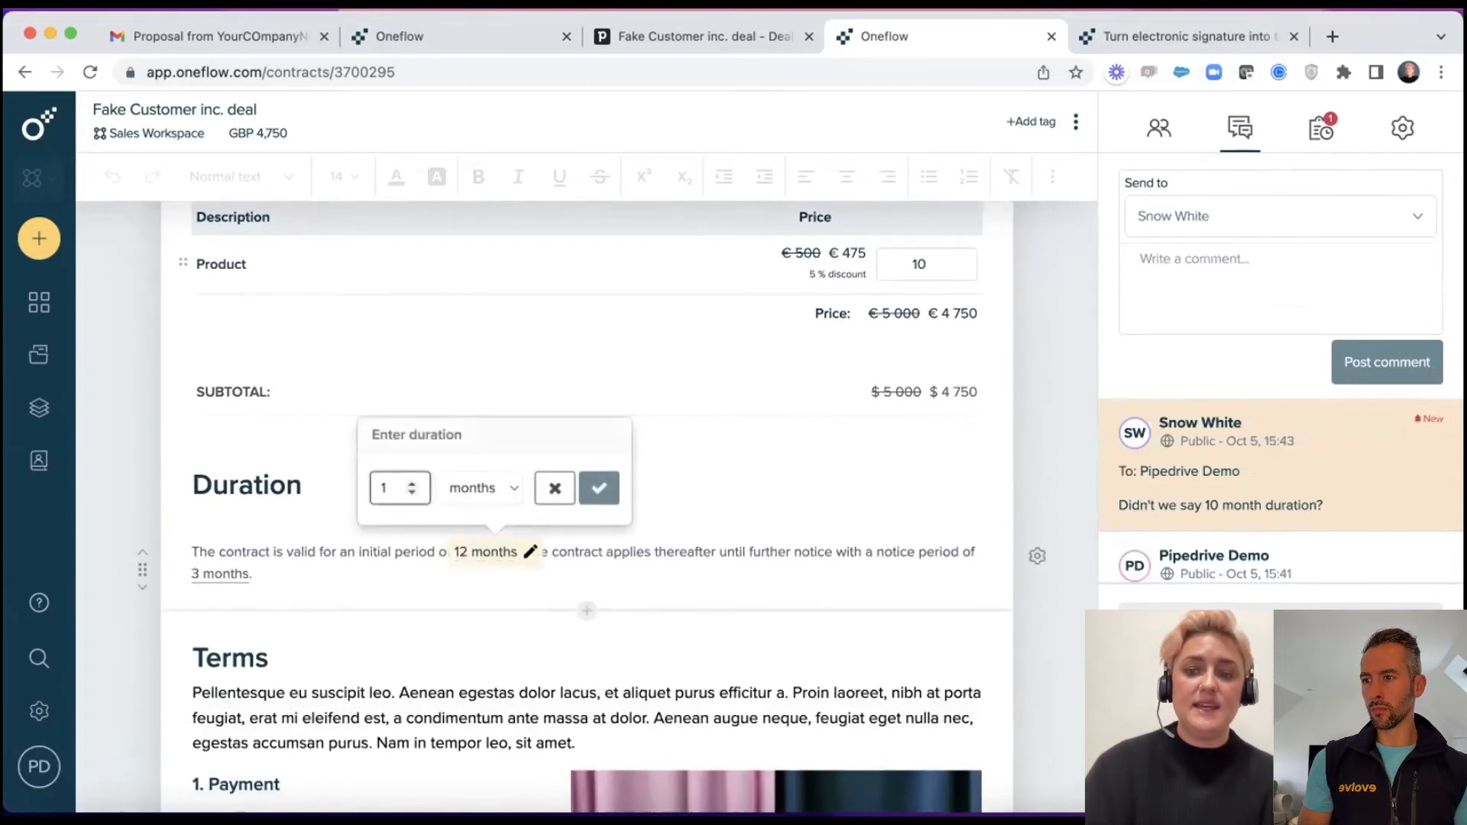
text(0)
click(599, 487)
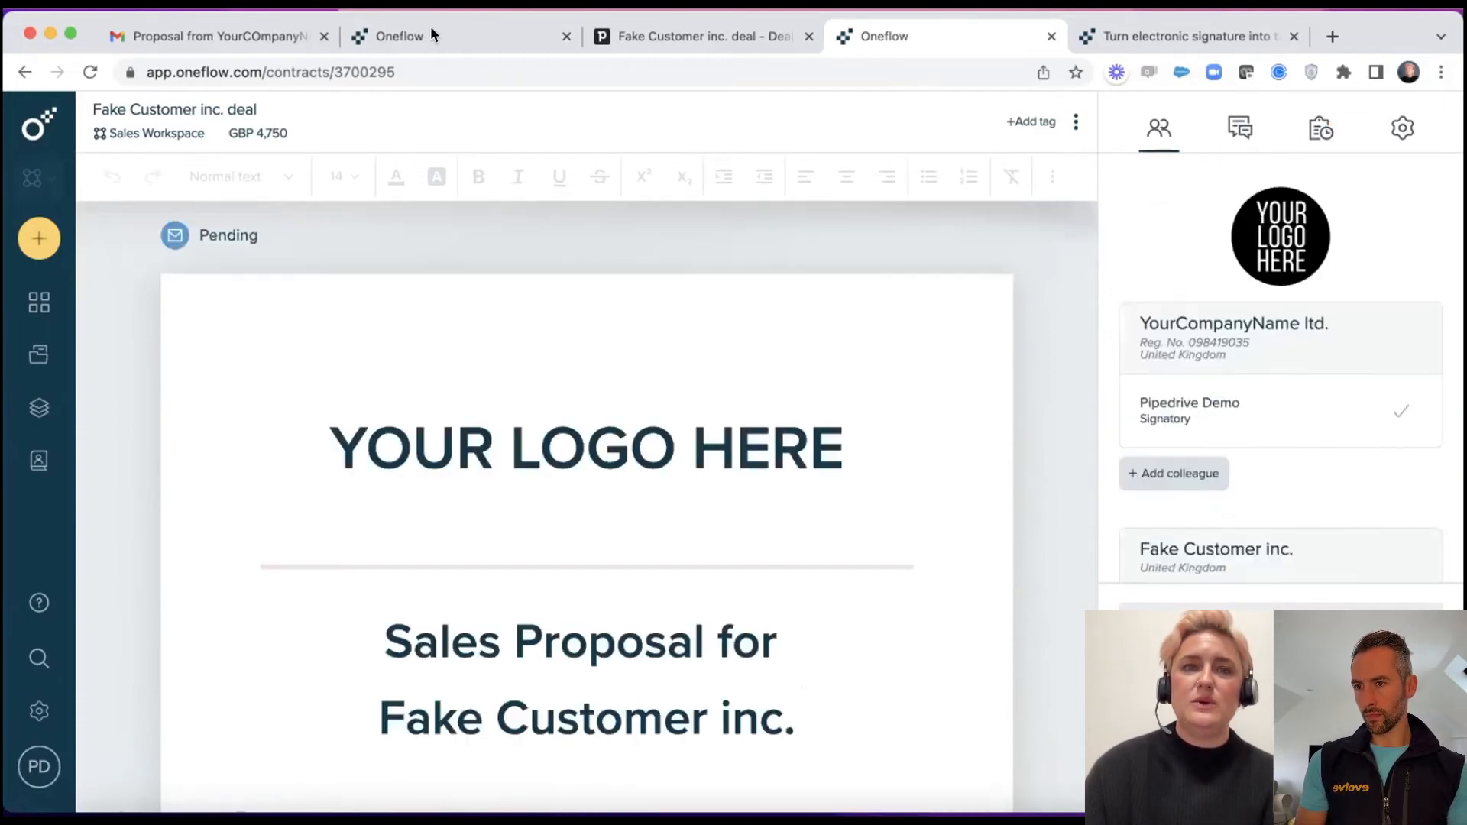
Return to the customer's view of the contract and expand the details of the newest audit trail entry.
click(422, 36)
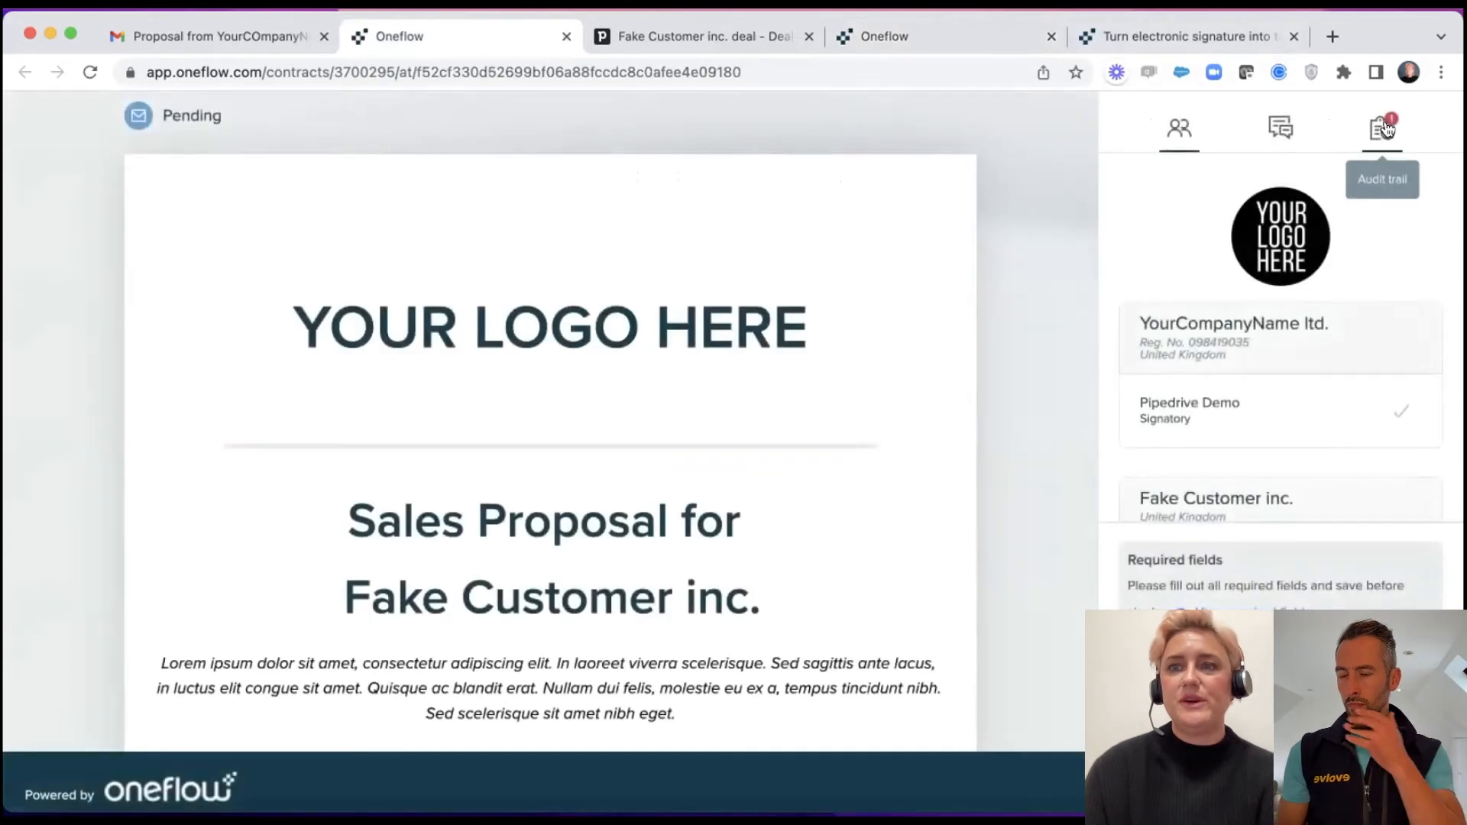
click(1385, 128)
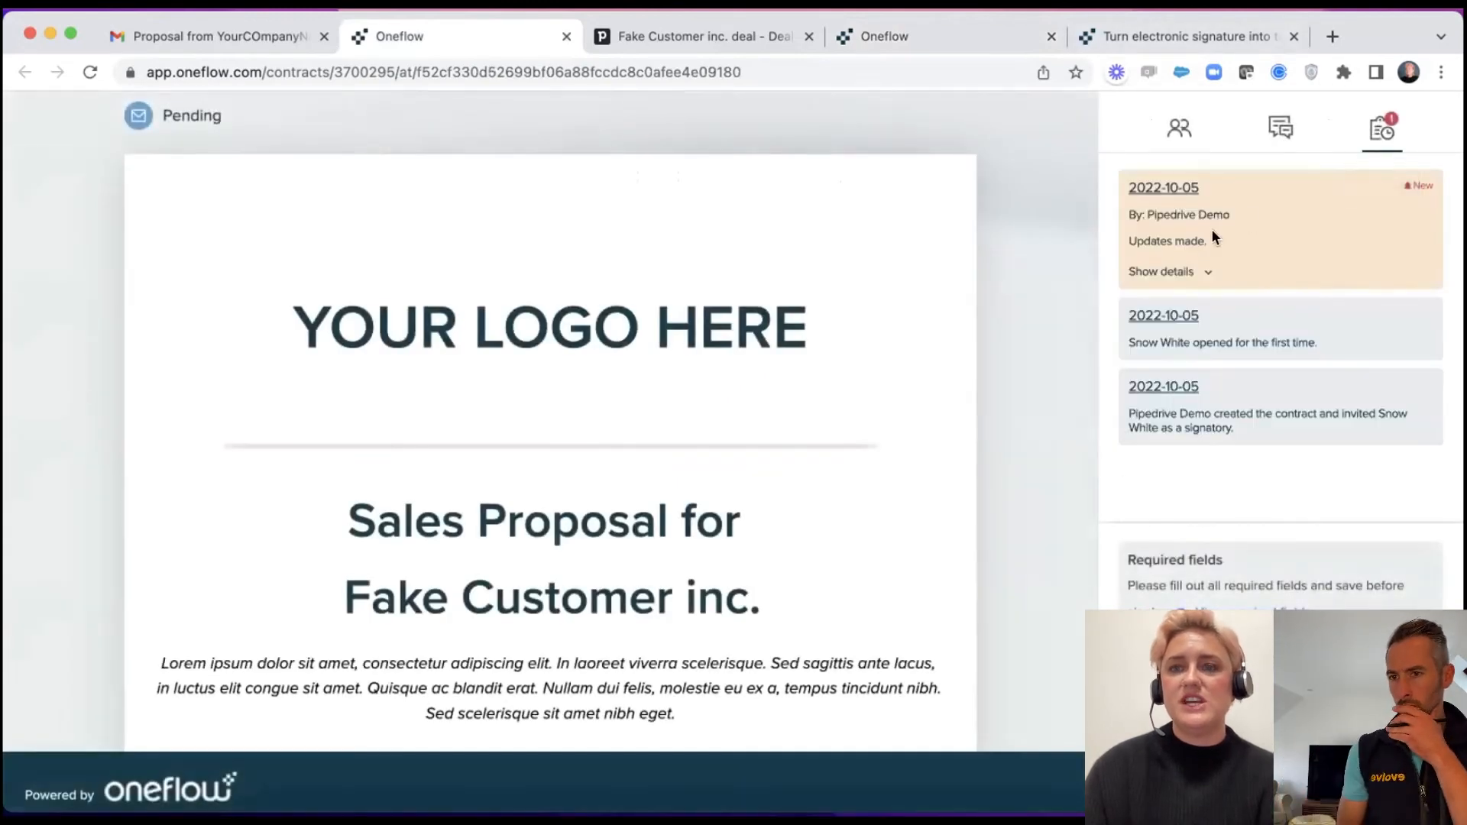
click(1181, 269)
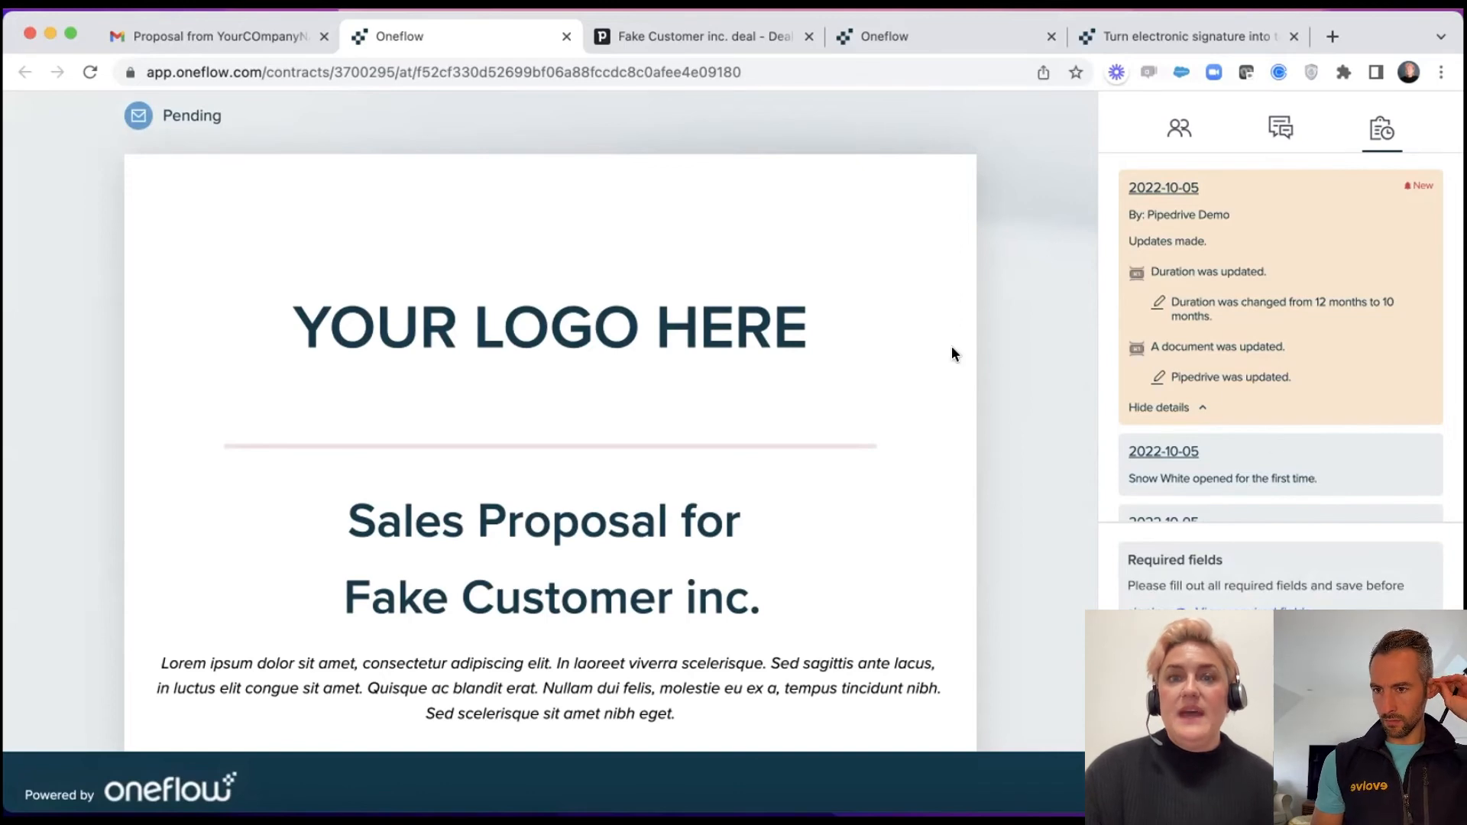
Enter the customer contact's name as the invoicing reference person and set Type of Invoice to E-mail.
scroll(952, 349, down, 5)
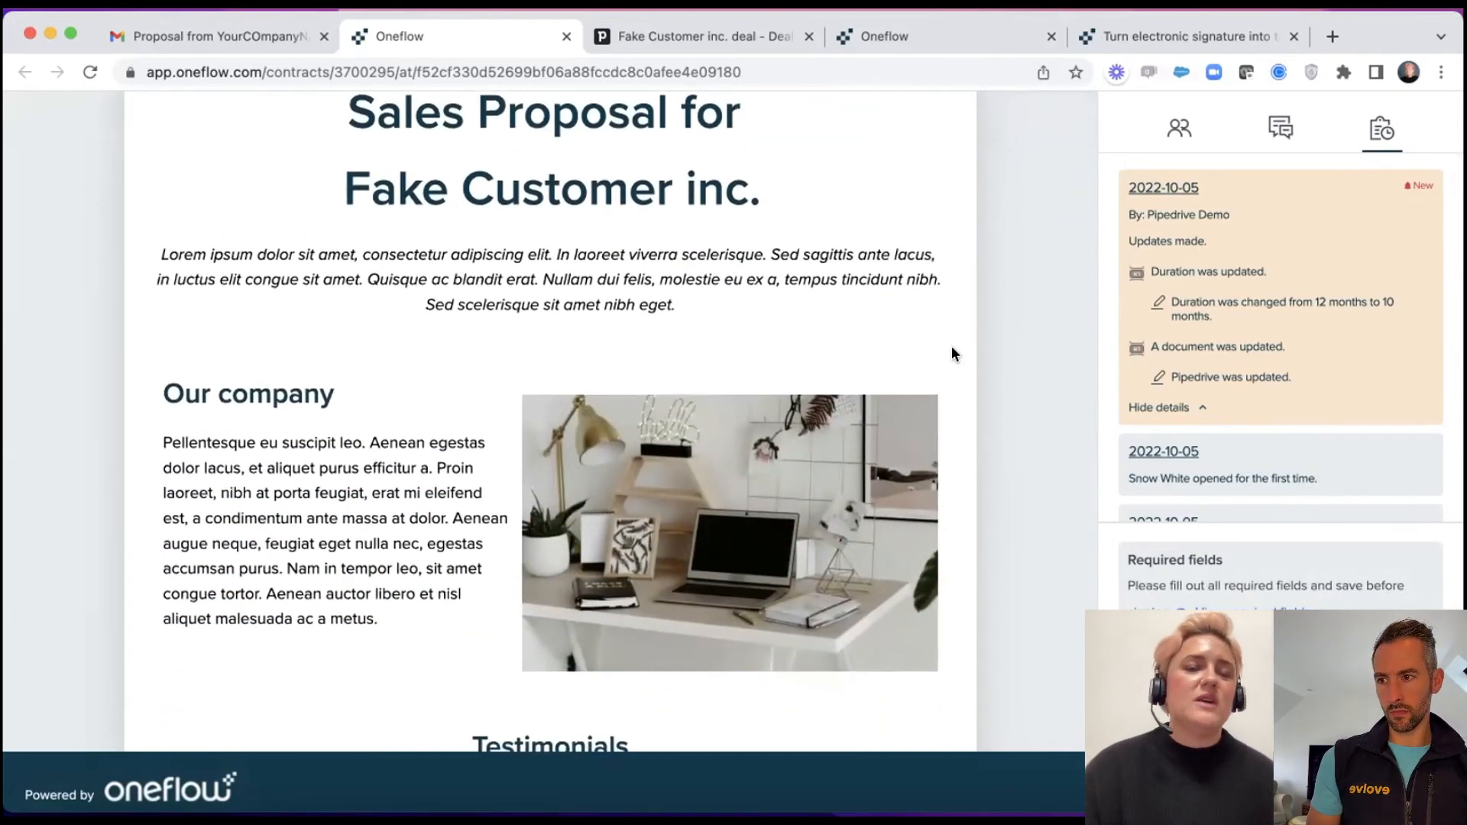
scroll(952, 350, down, 5)
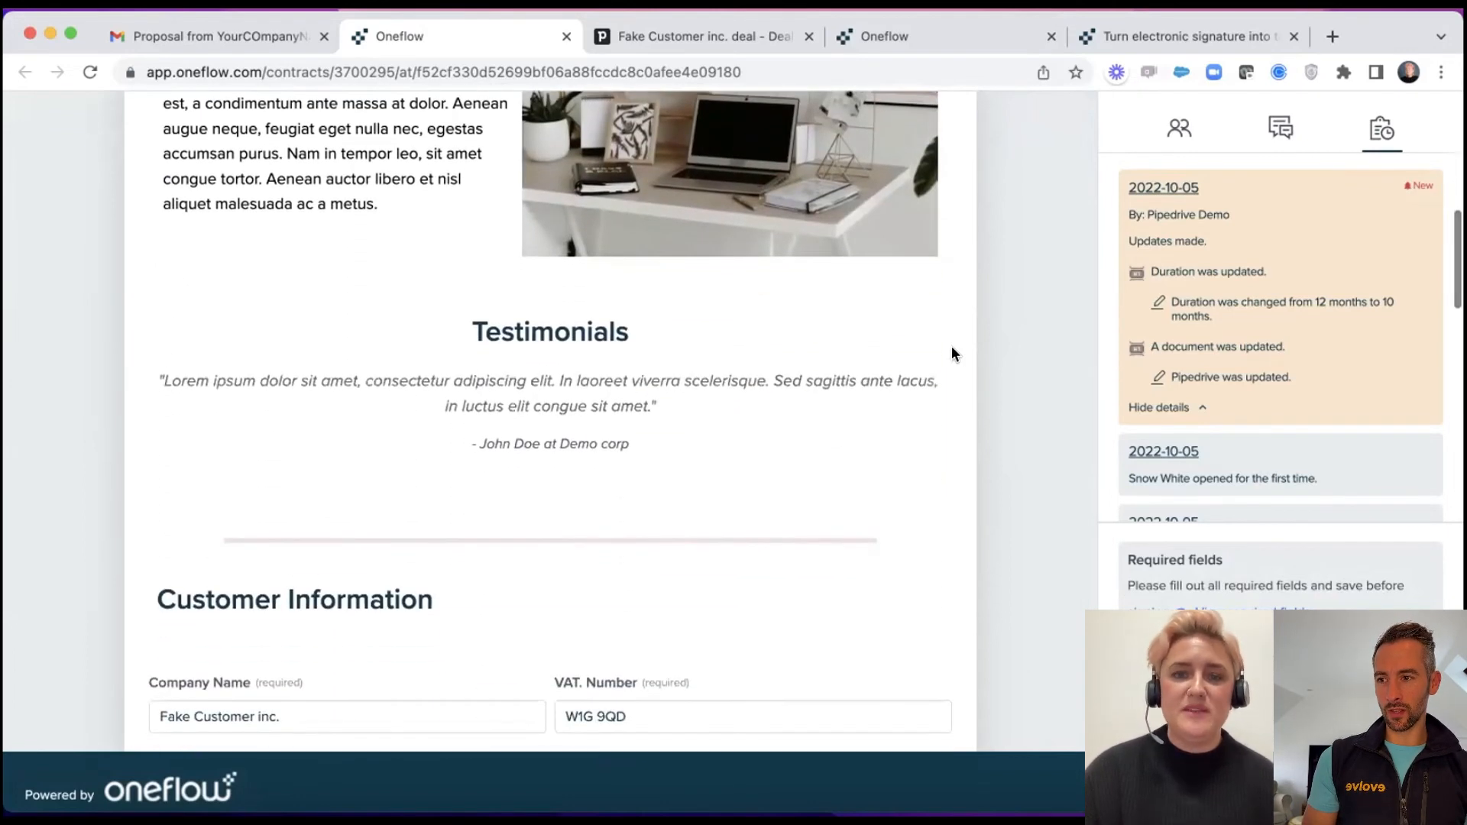
scroll(953, 353, down, 5)
scroll(952, 353, down, 13)
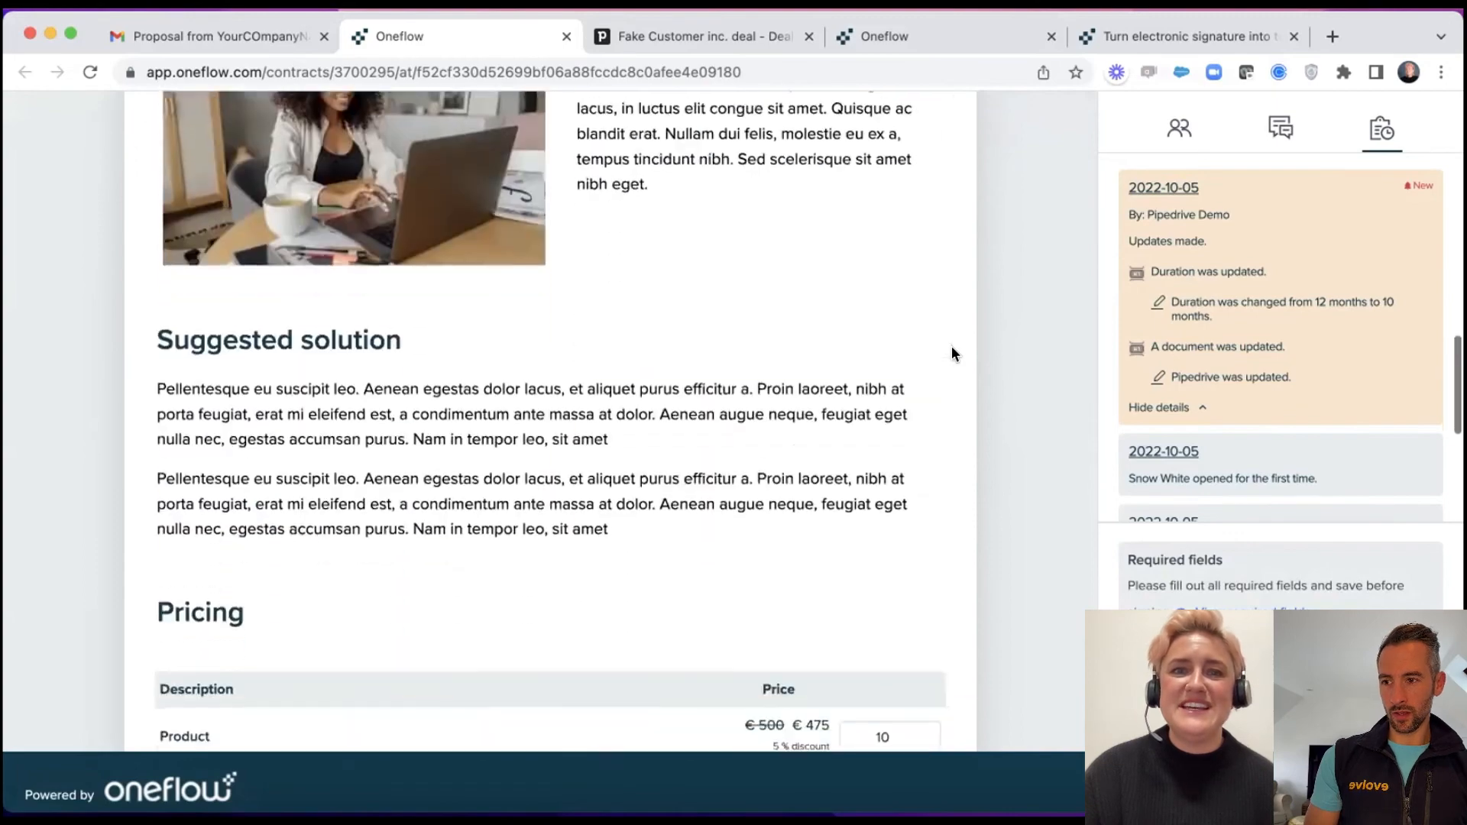
scroll(952, 353, down, 14)
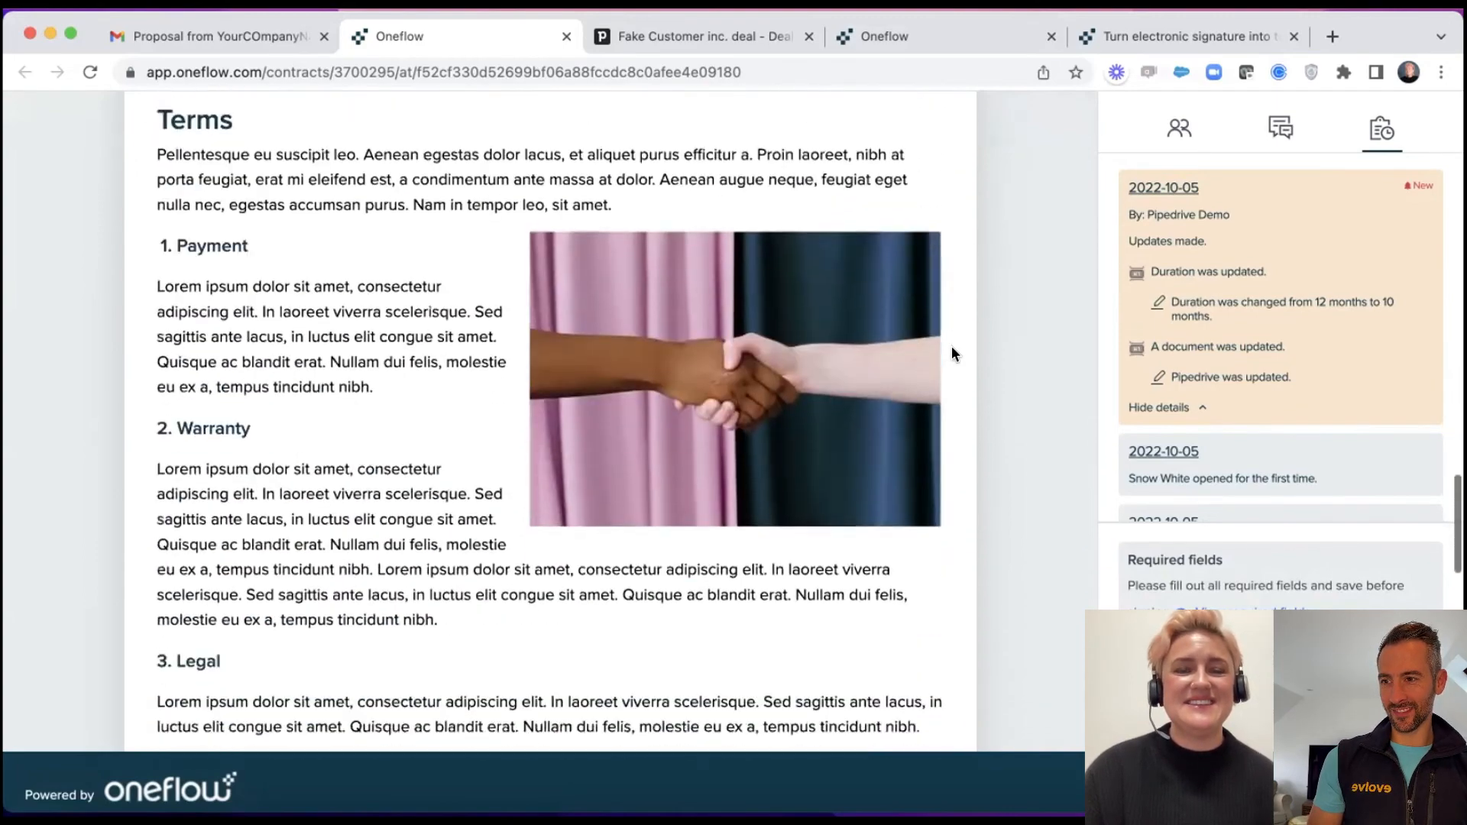
click(449, 280)
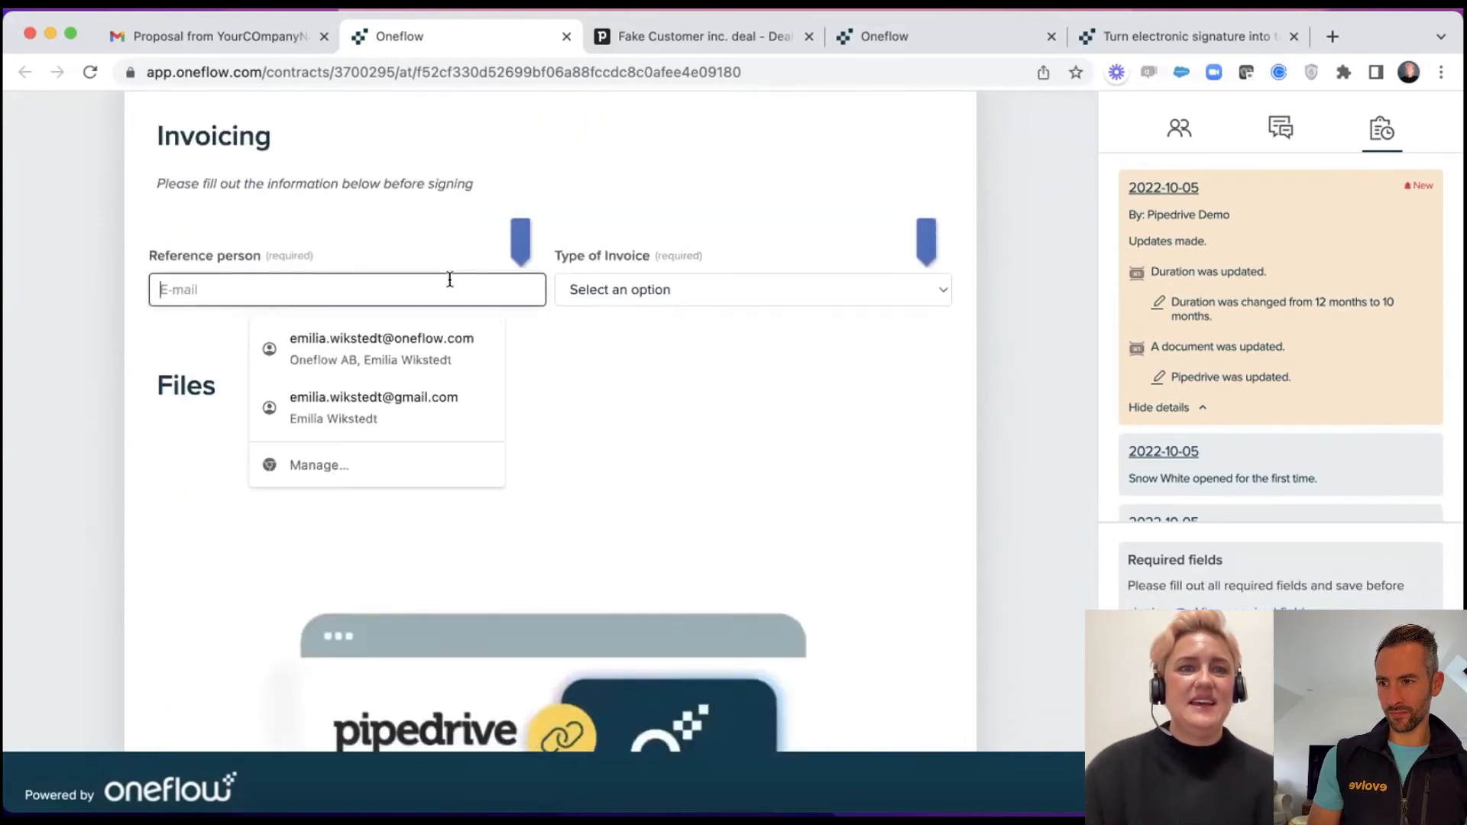
text(Snow)
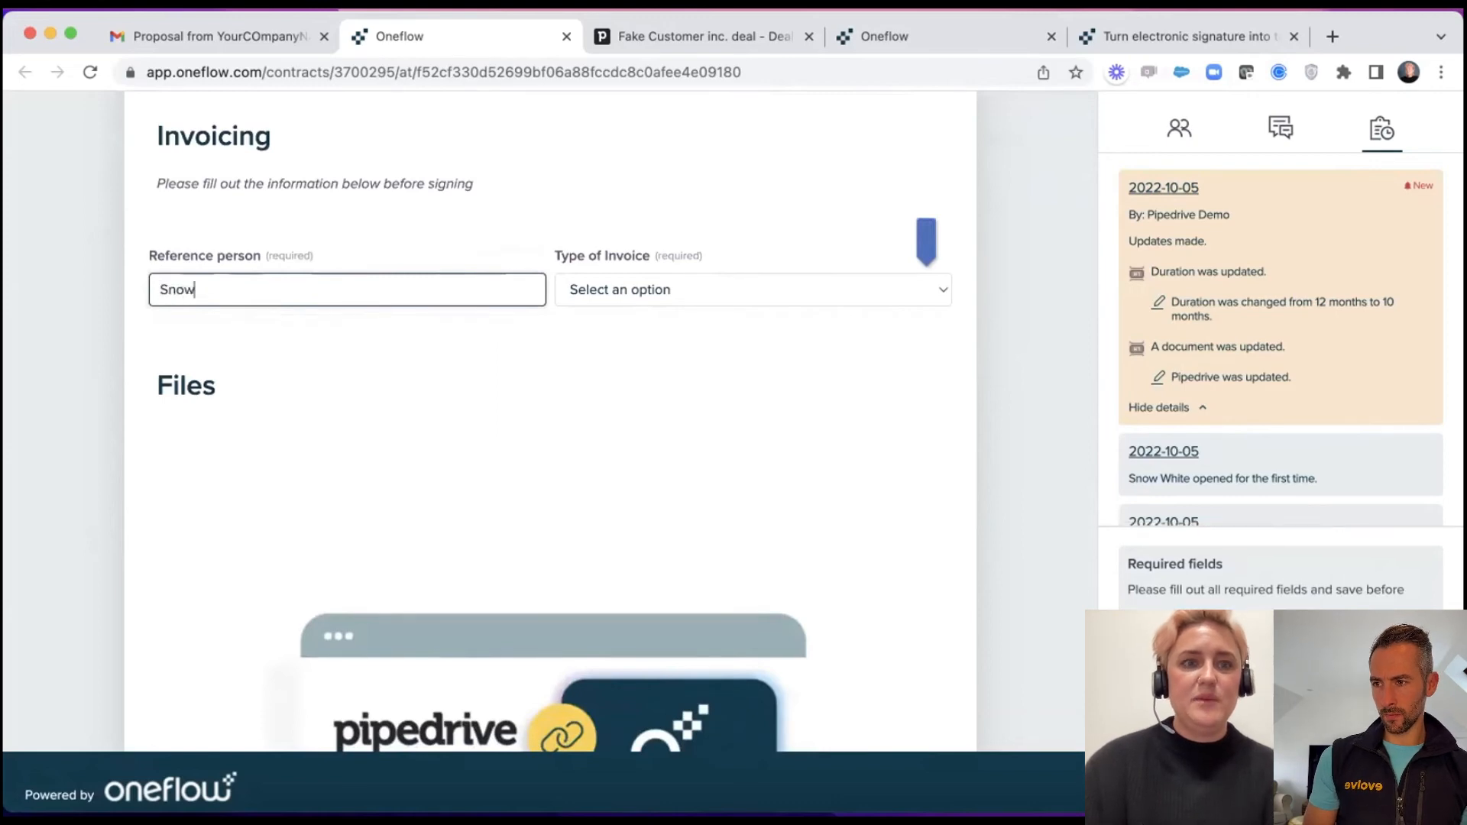
text( White)
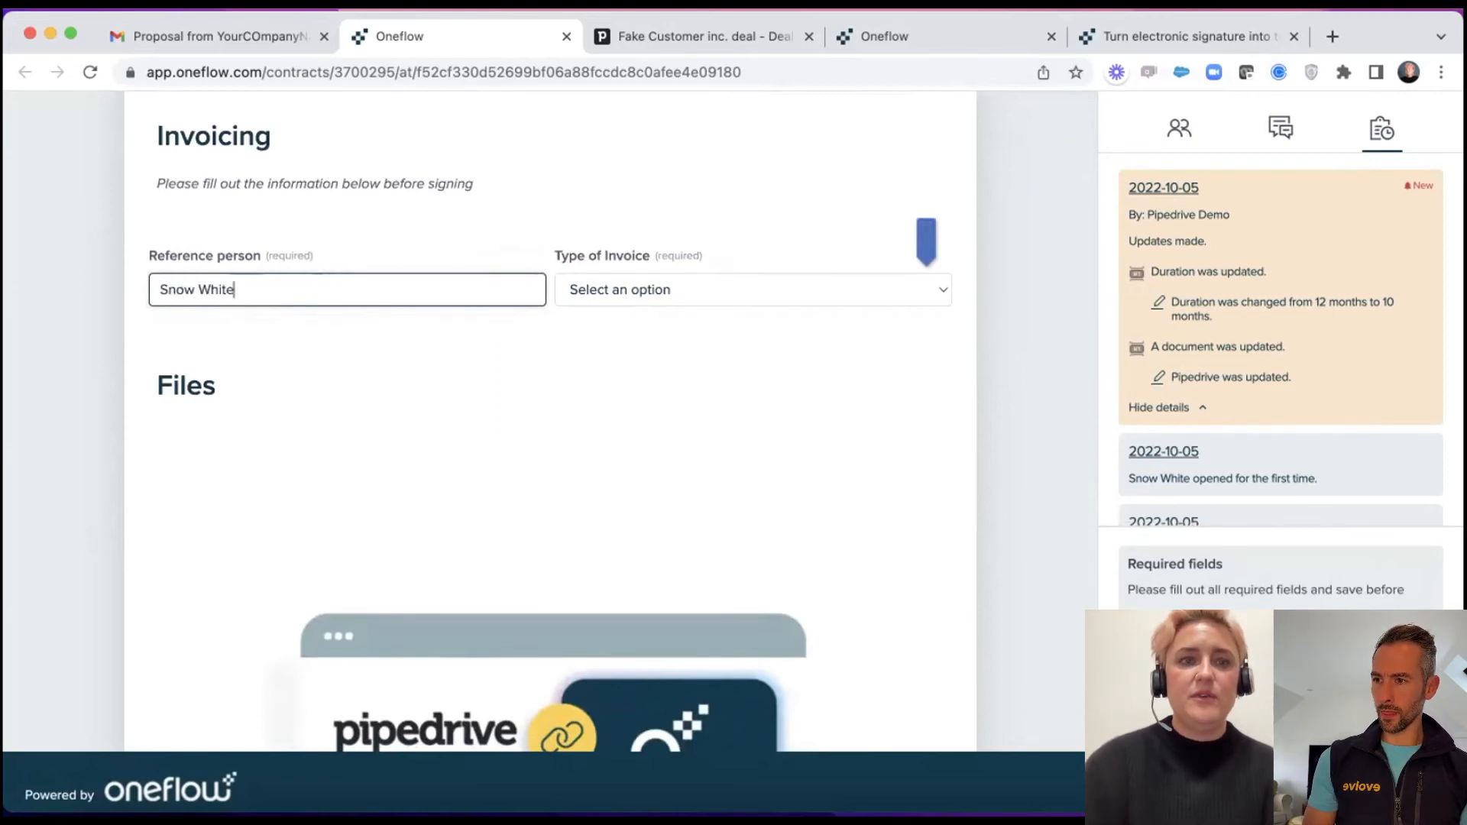
click(639, 291)
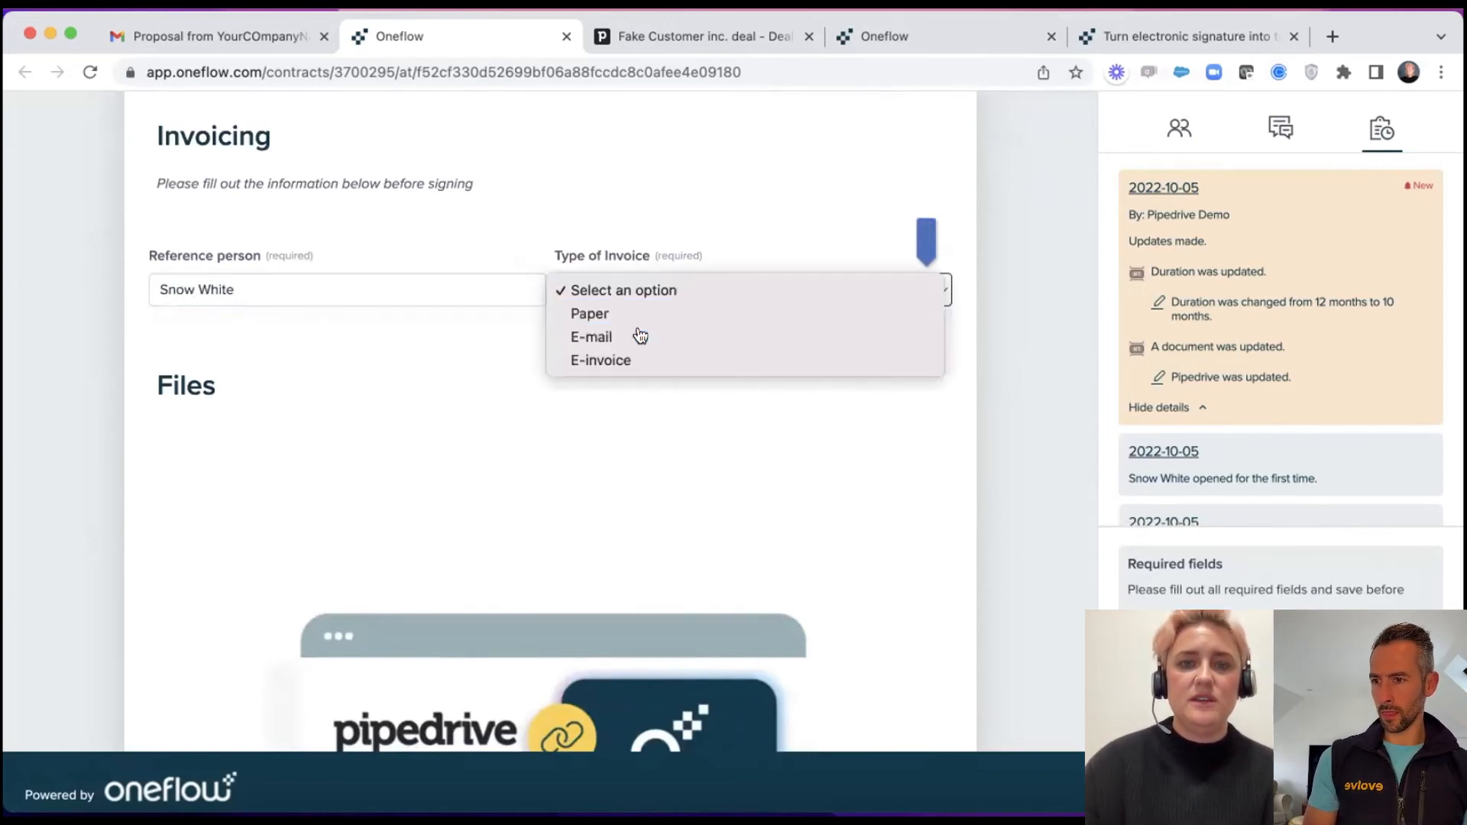
click(639, 336)
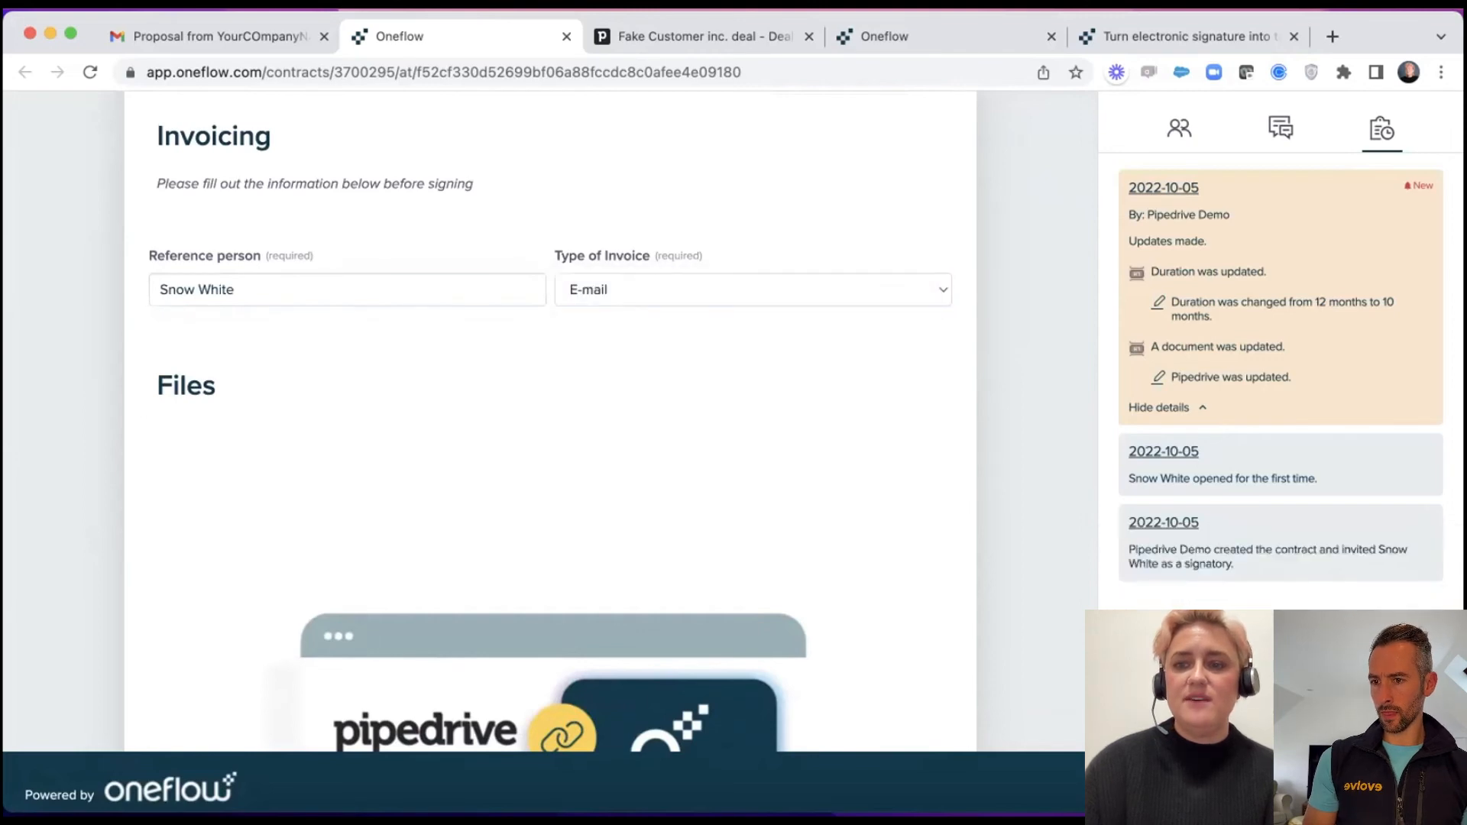
Sign the contract as the customer, confirming that the contract and all its attachments have been read, and decline the free account offer.
click(1280, 782)
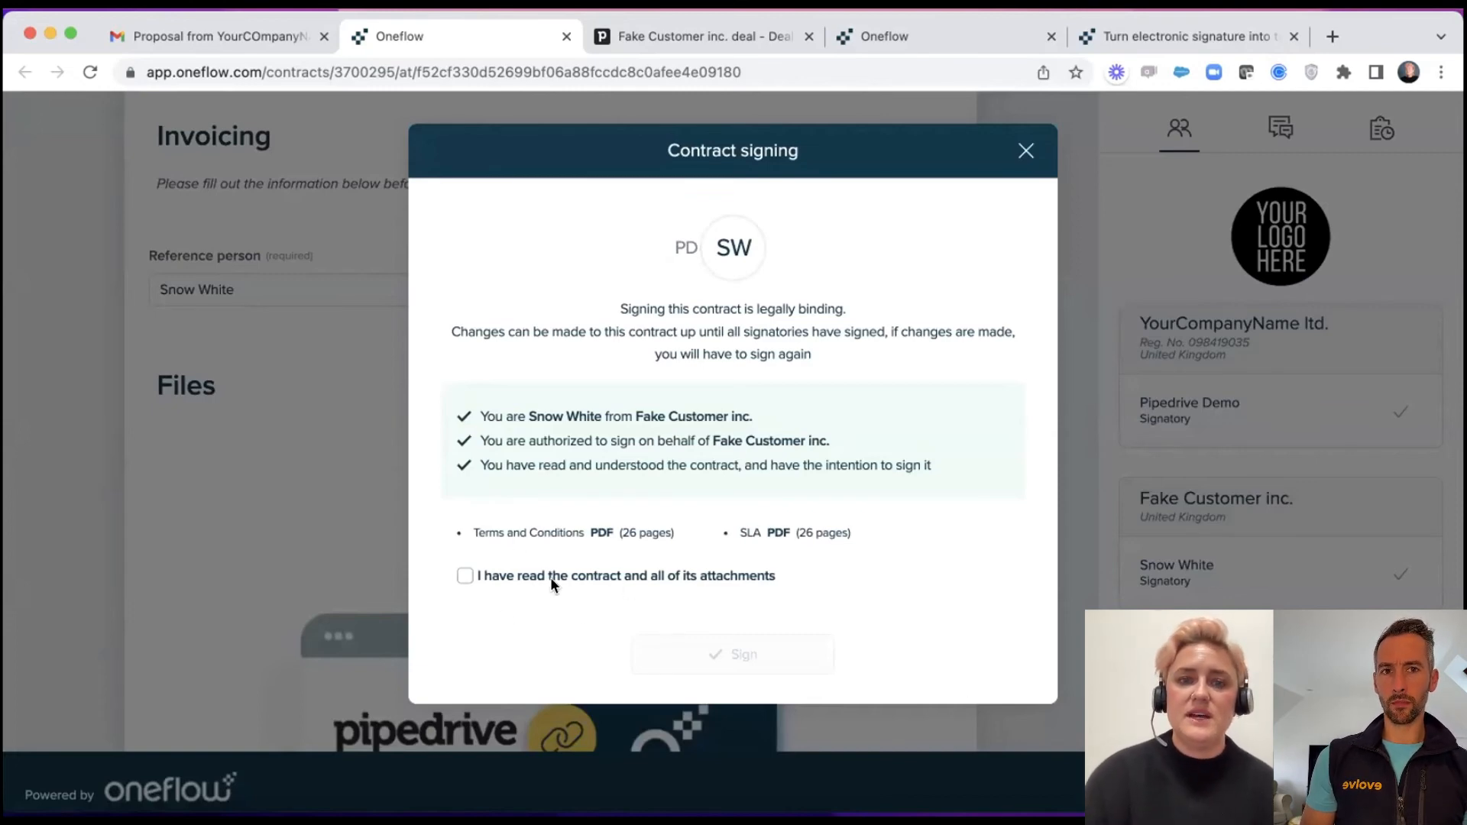
click(466, 576)
click(746, 654)
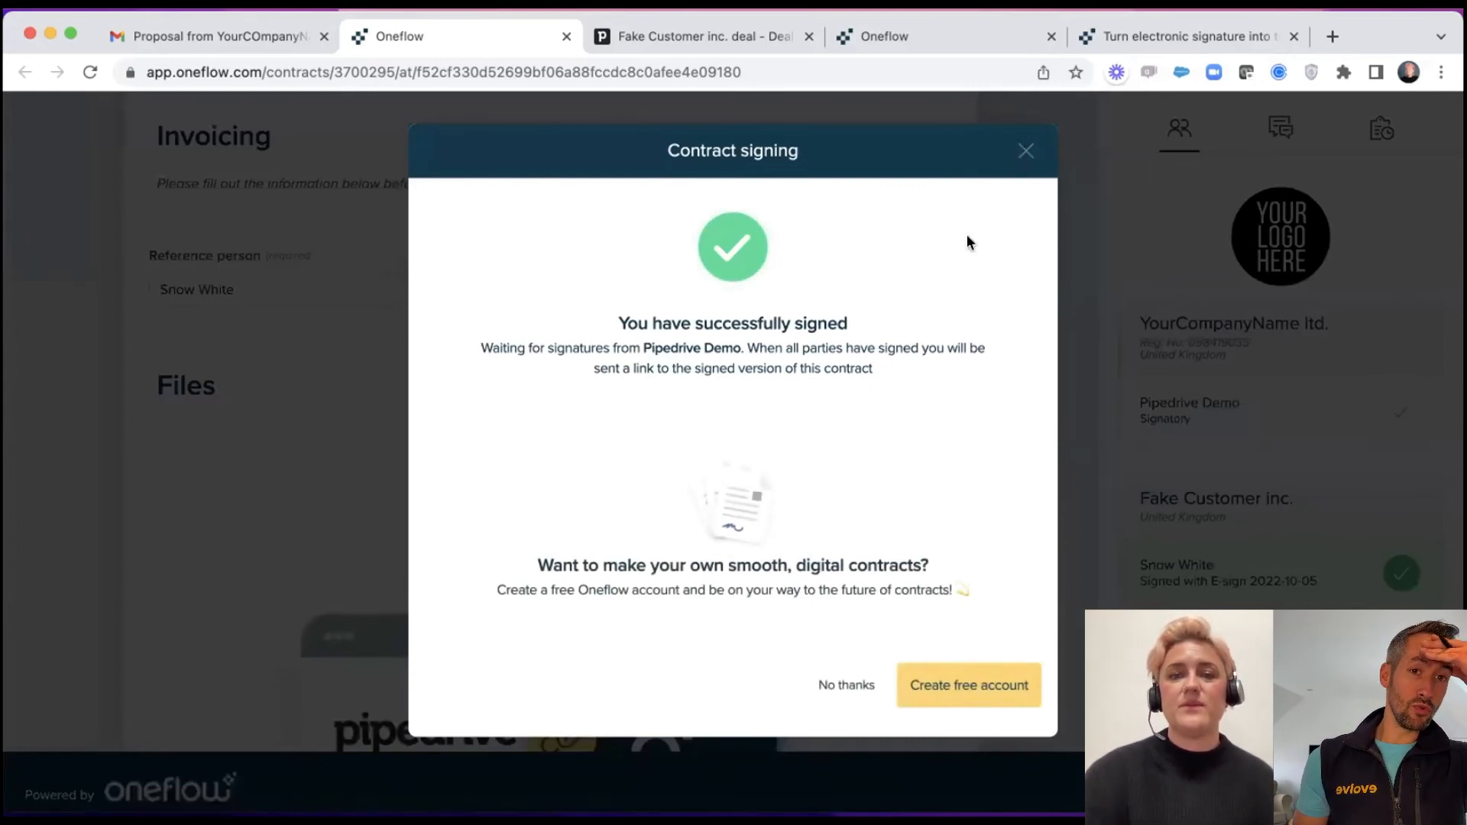
click(853, 685)
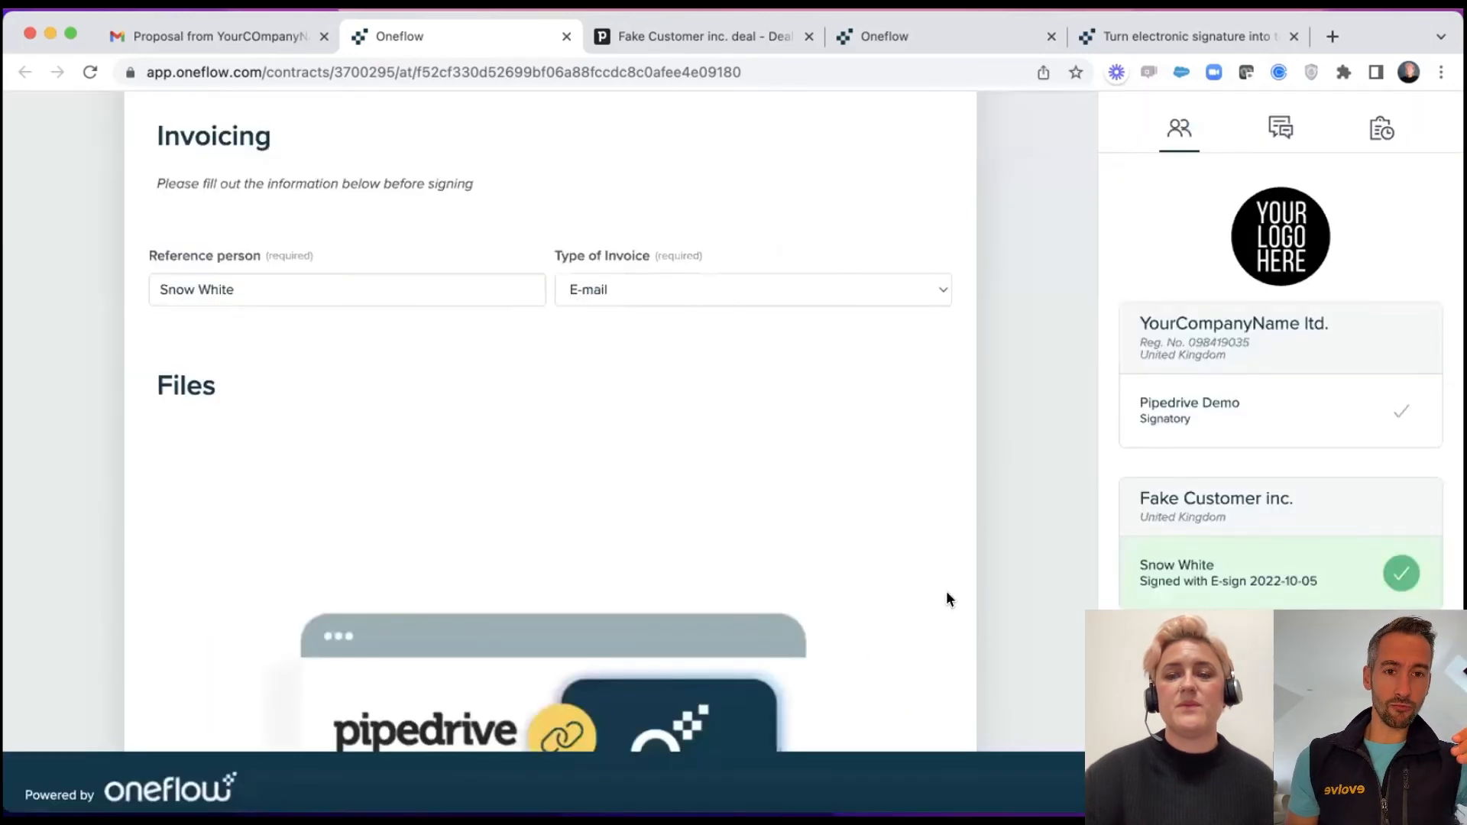
Set Type of Invoice to E-invoice in the Invoicing section of the customer's view of the contract.
mouse_move(1207, 561)
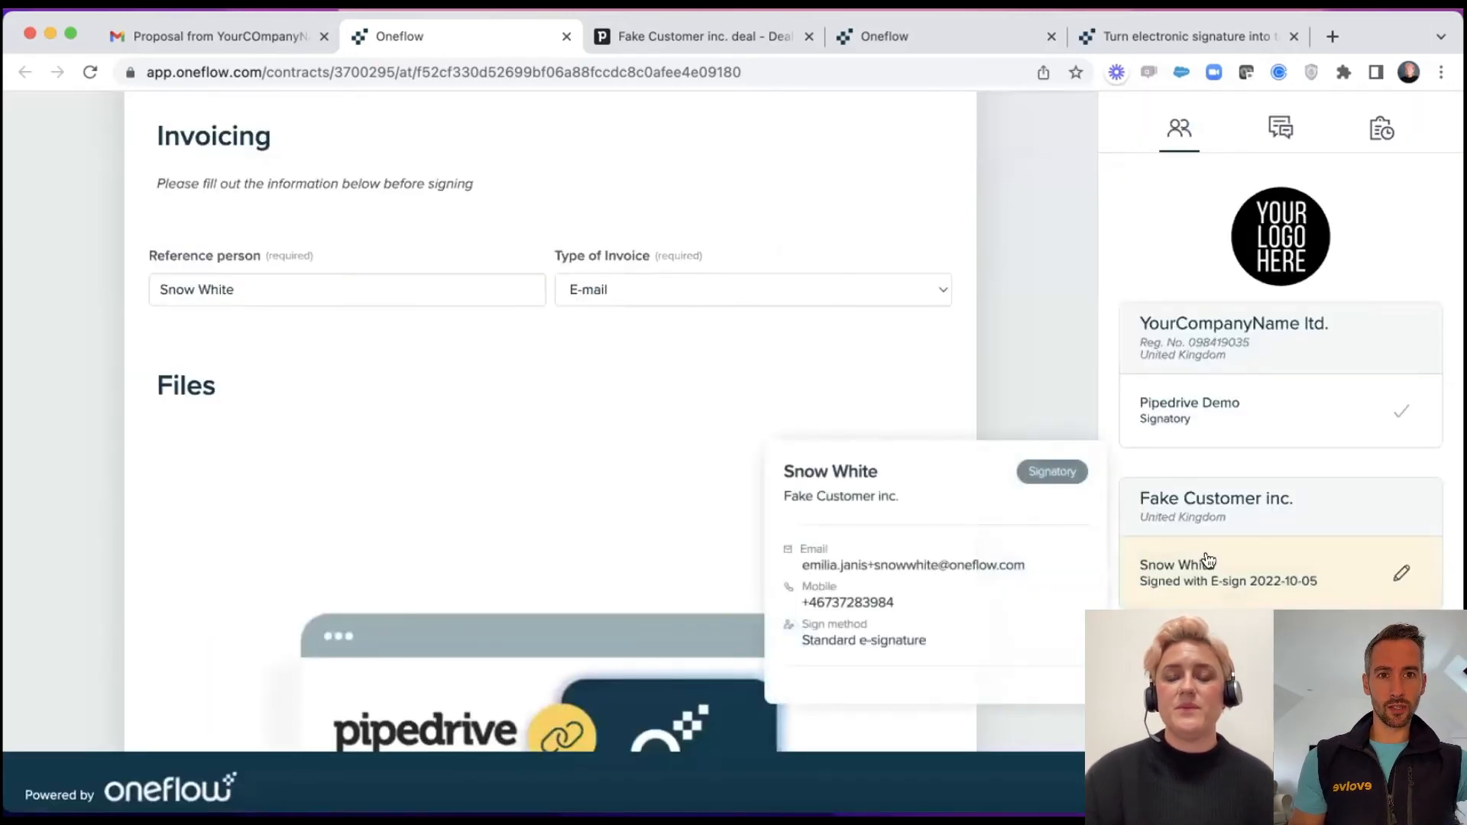
scroll(1281, 382, down, 2)
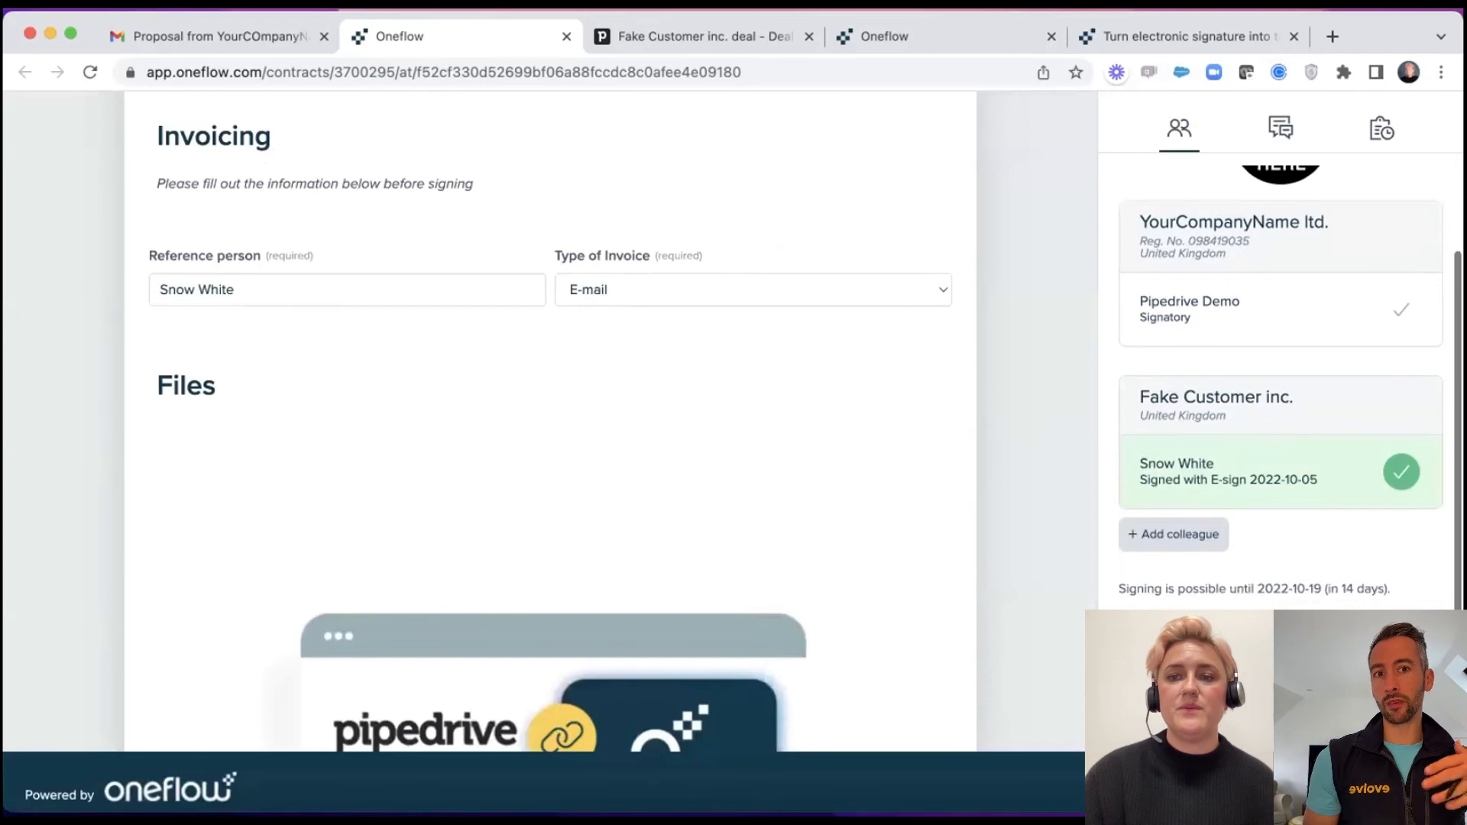
scroll(553, 672, down, 1)
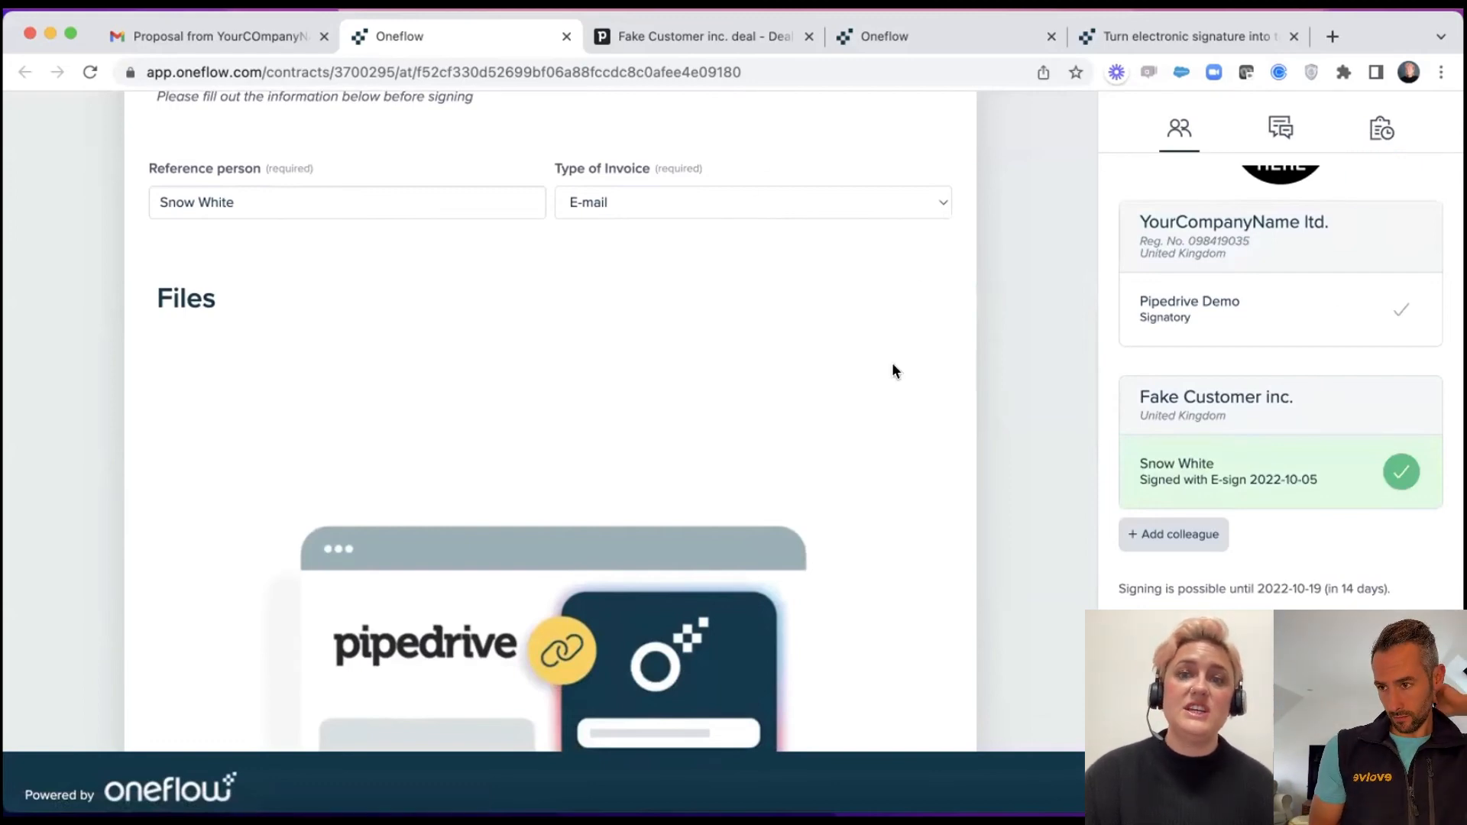
scroll(894, 371, up, 2)
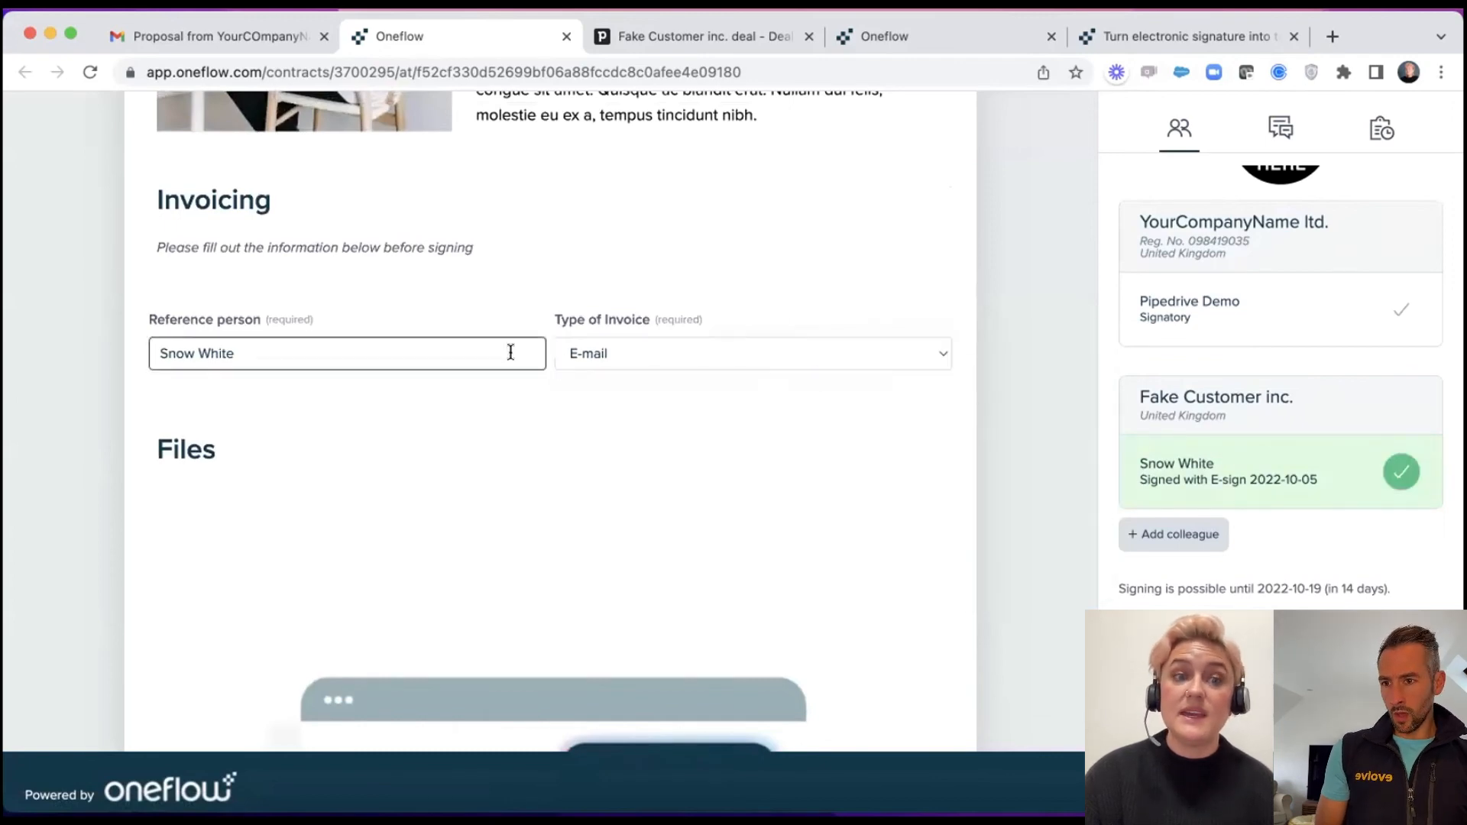
click(604, 353)
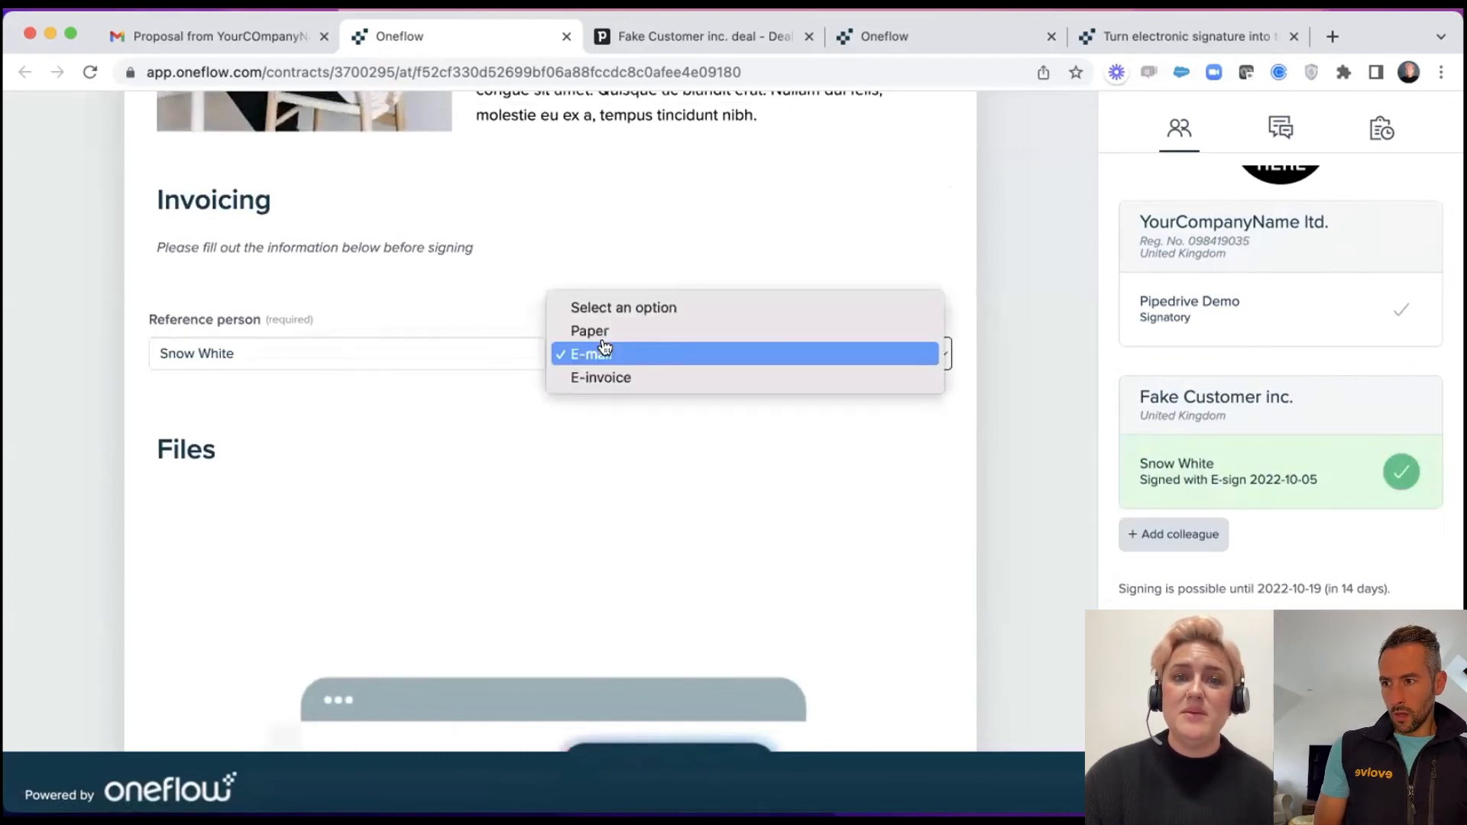
click(661, 376)
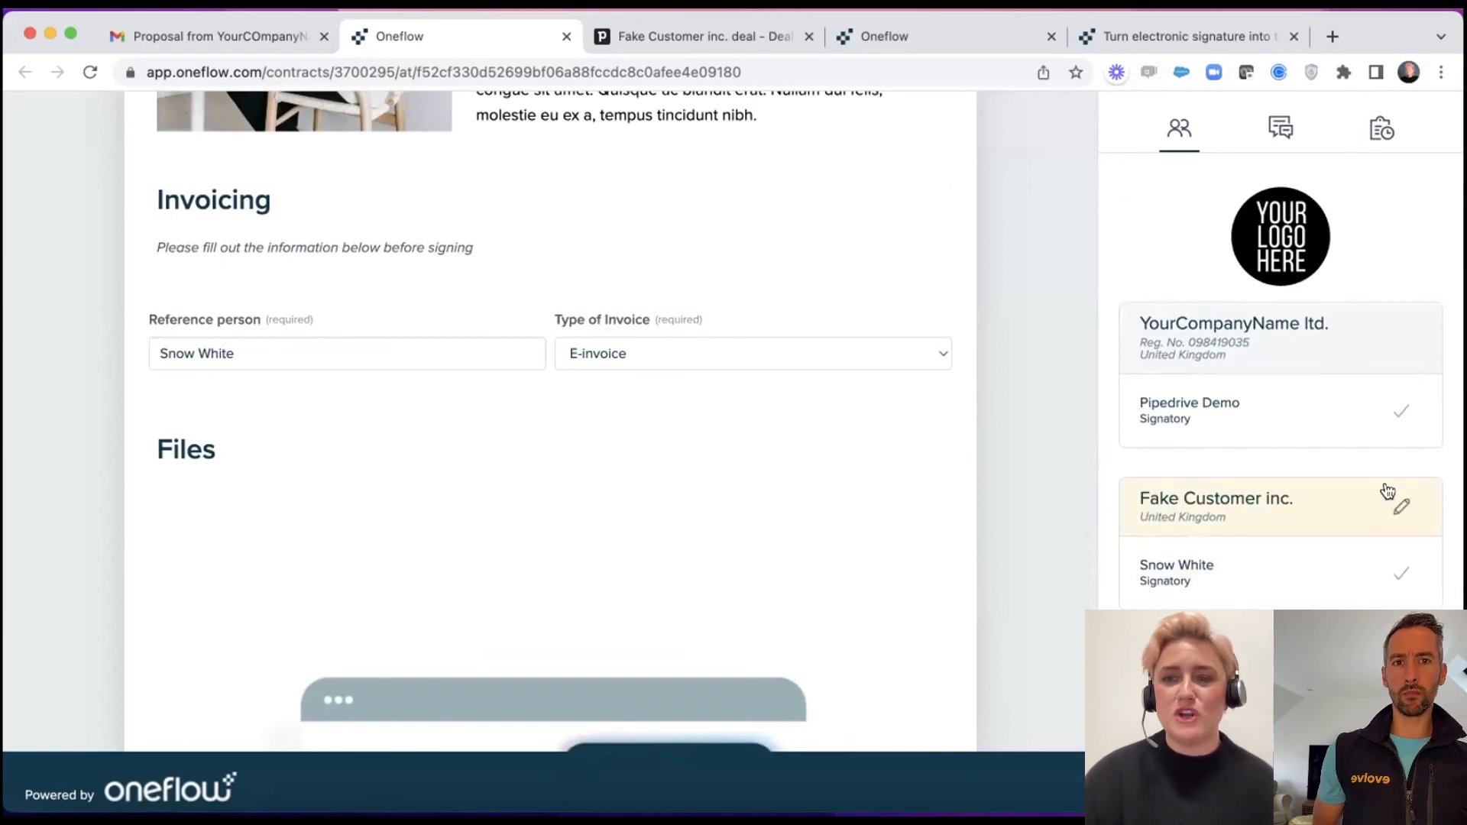
Check the signatories and expand the details of the two newest audit trail entries in the customer's view.
scroll(1390, 489, down, 2)
mouse_move(1334, 422)
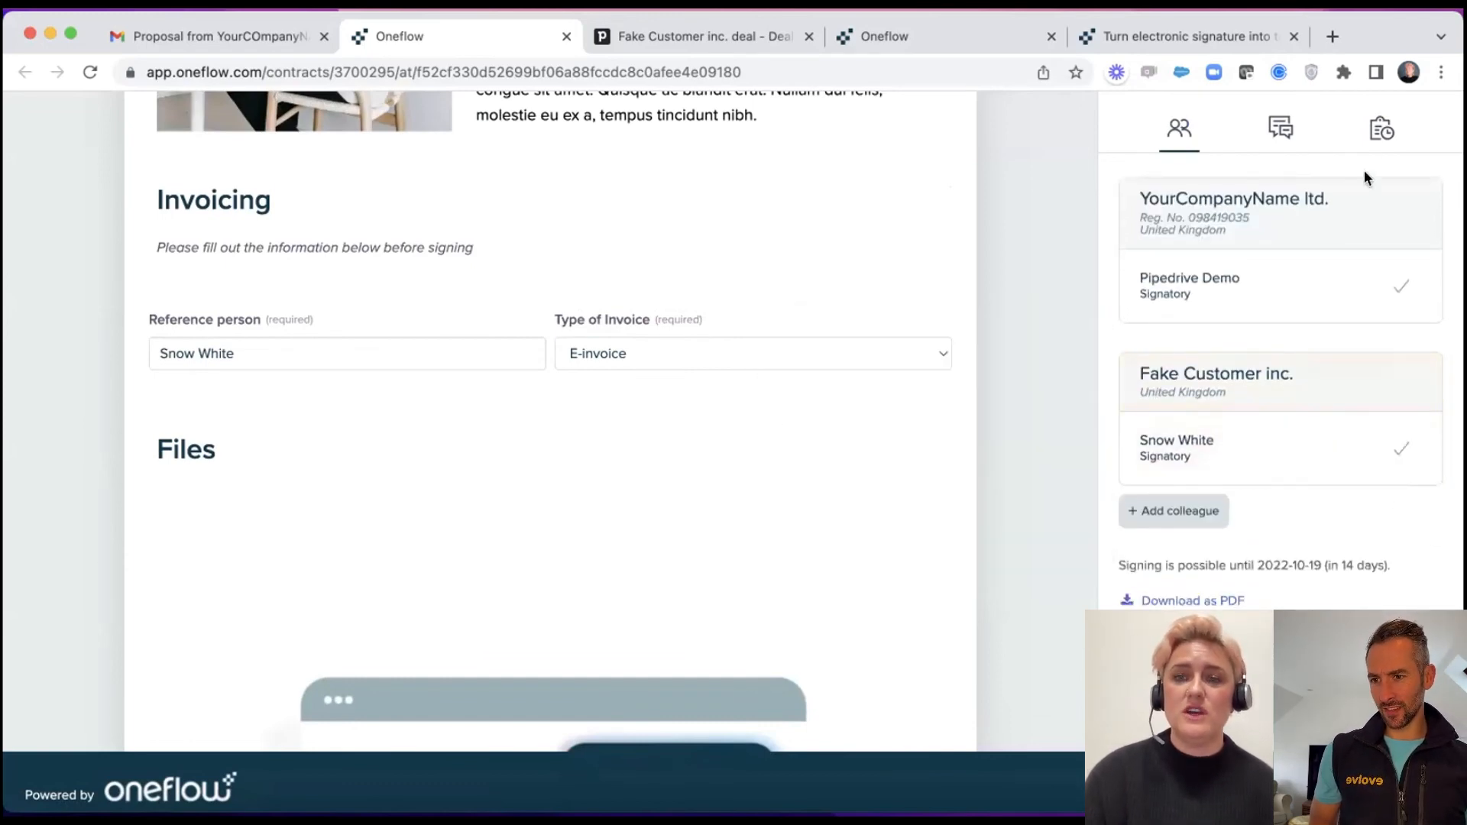
click(1374, 133)
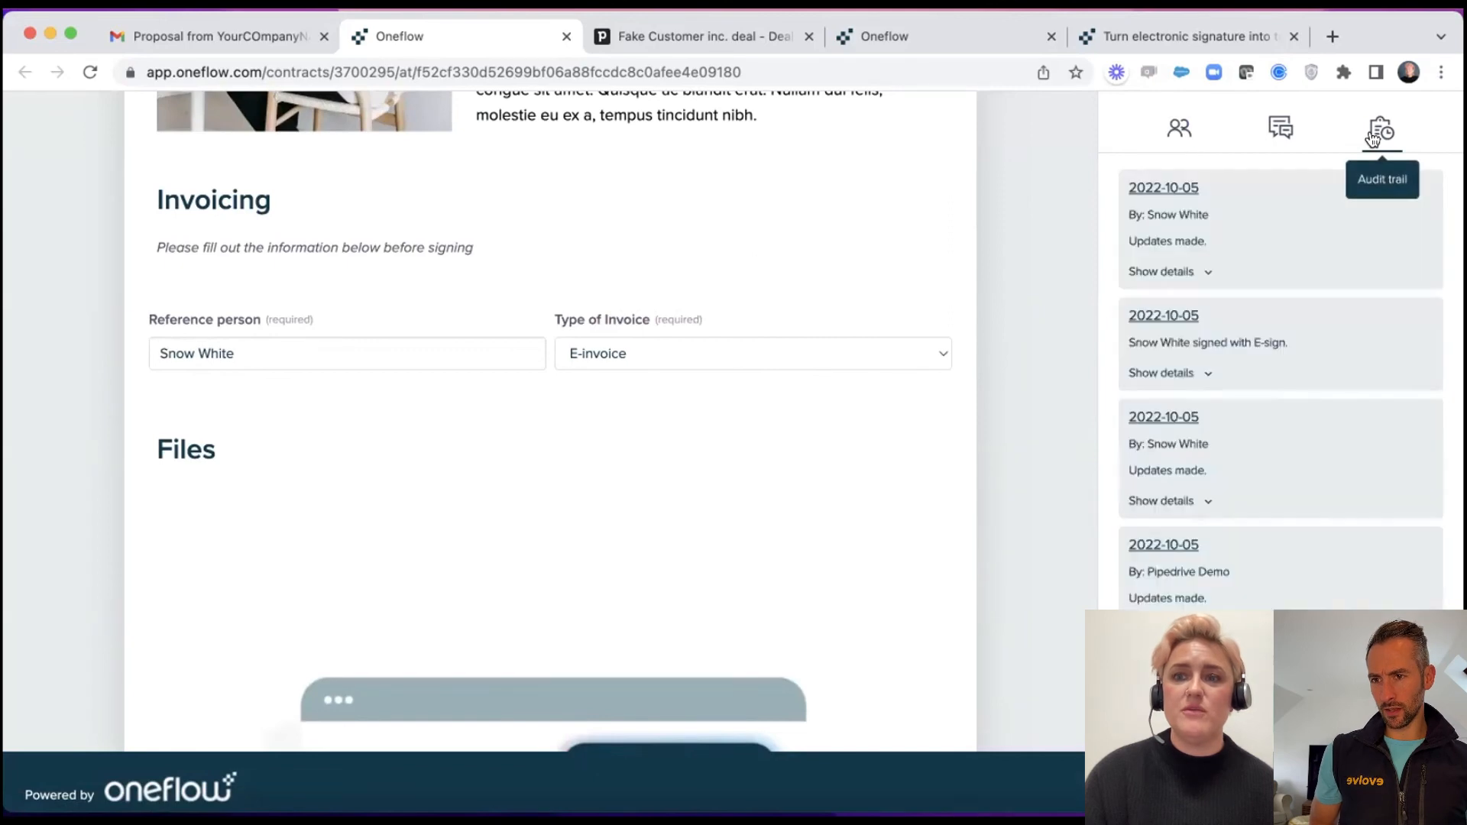
click(1177, 272)
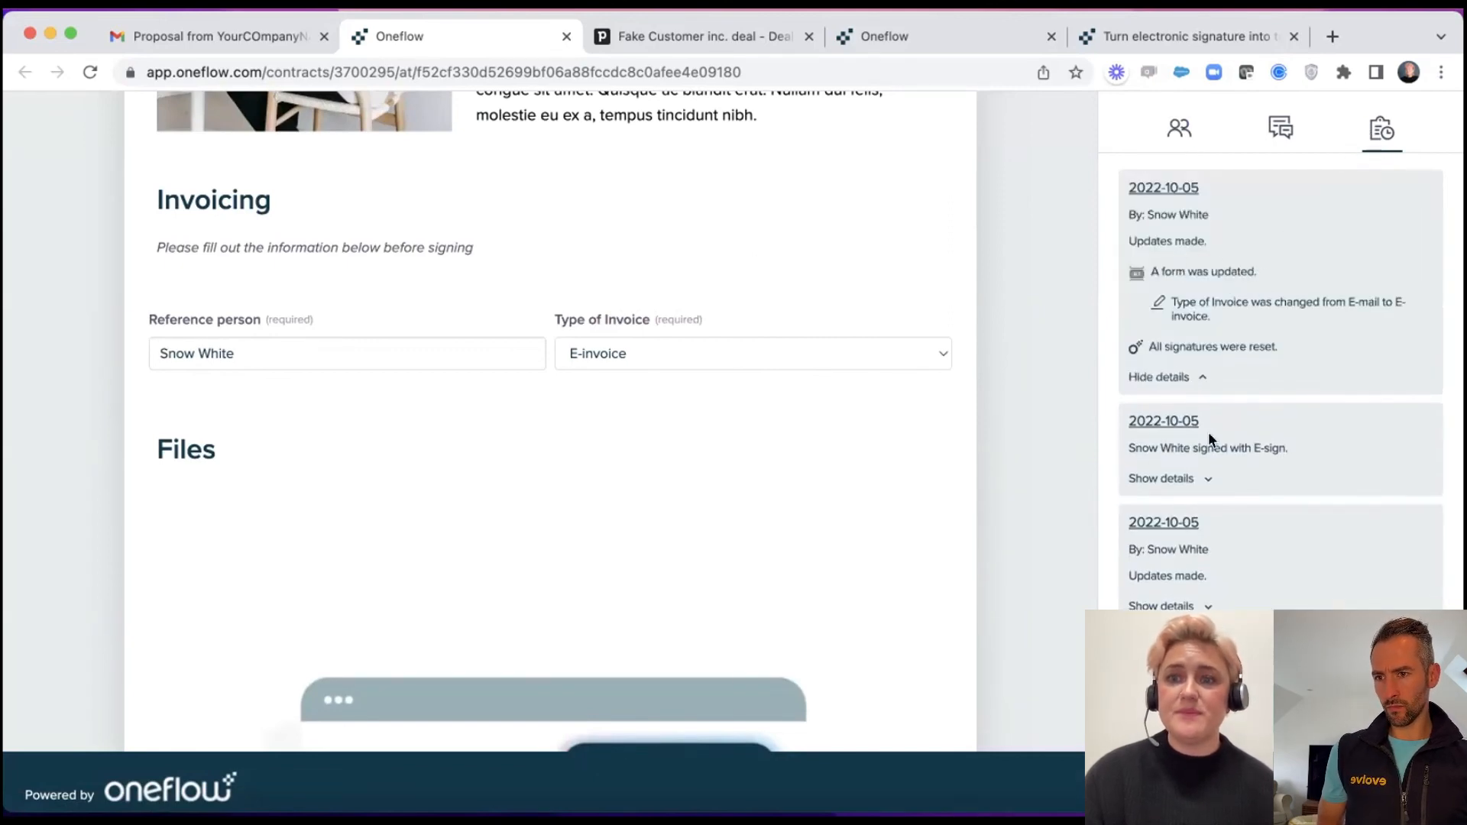
click(1171, 479)
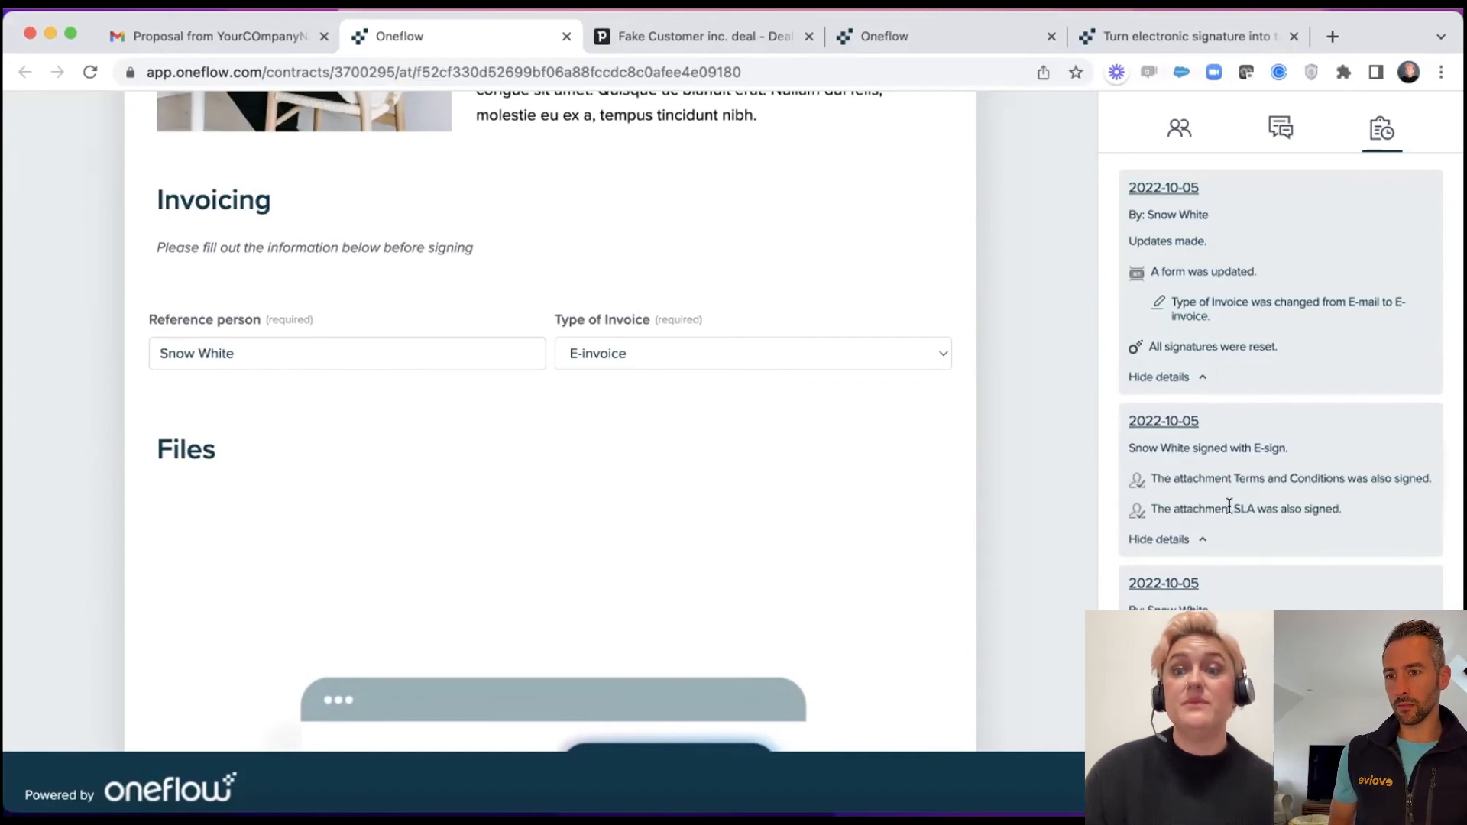
Return to the participants list and sign the contract again as the customer, confirming that the contract and attachments have been read.
click(1162, 134)
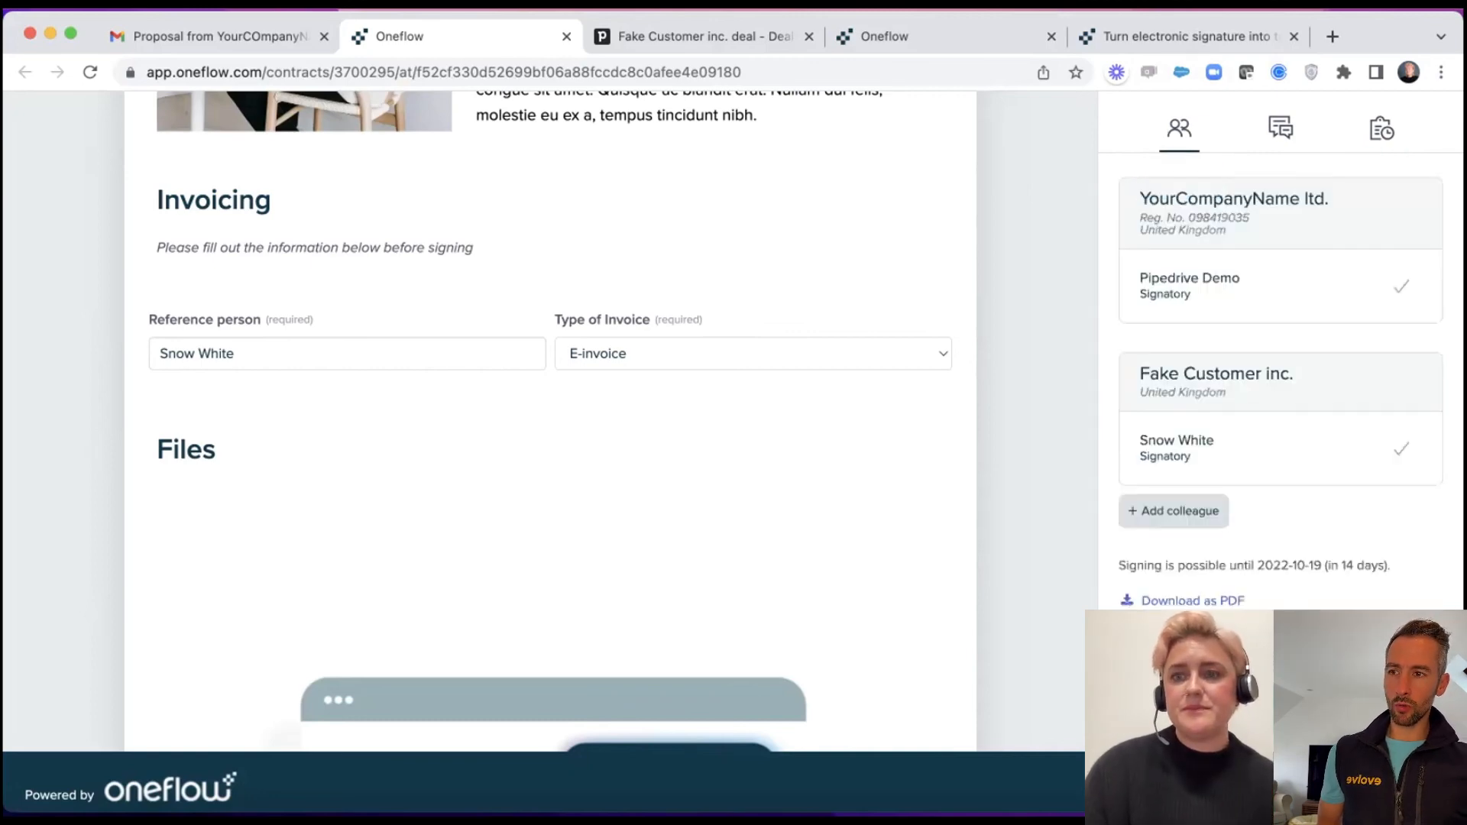
click(1368, 783)
click(737, 577)
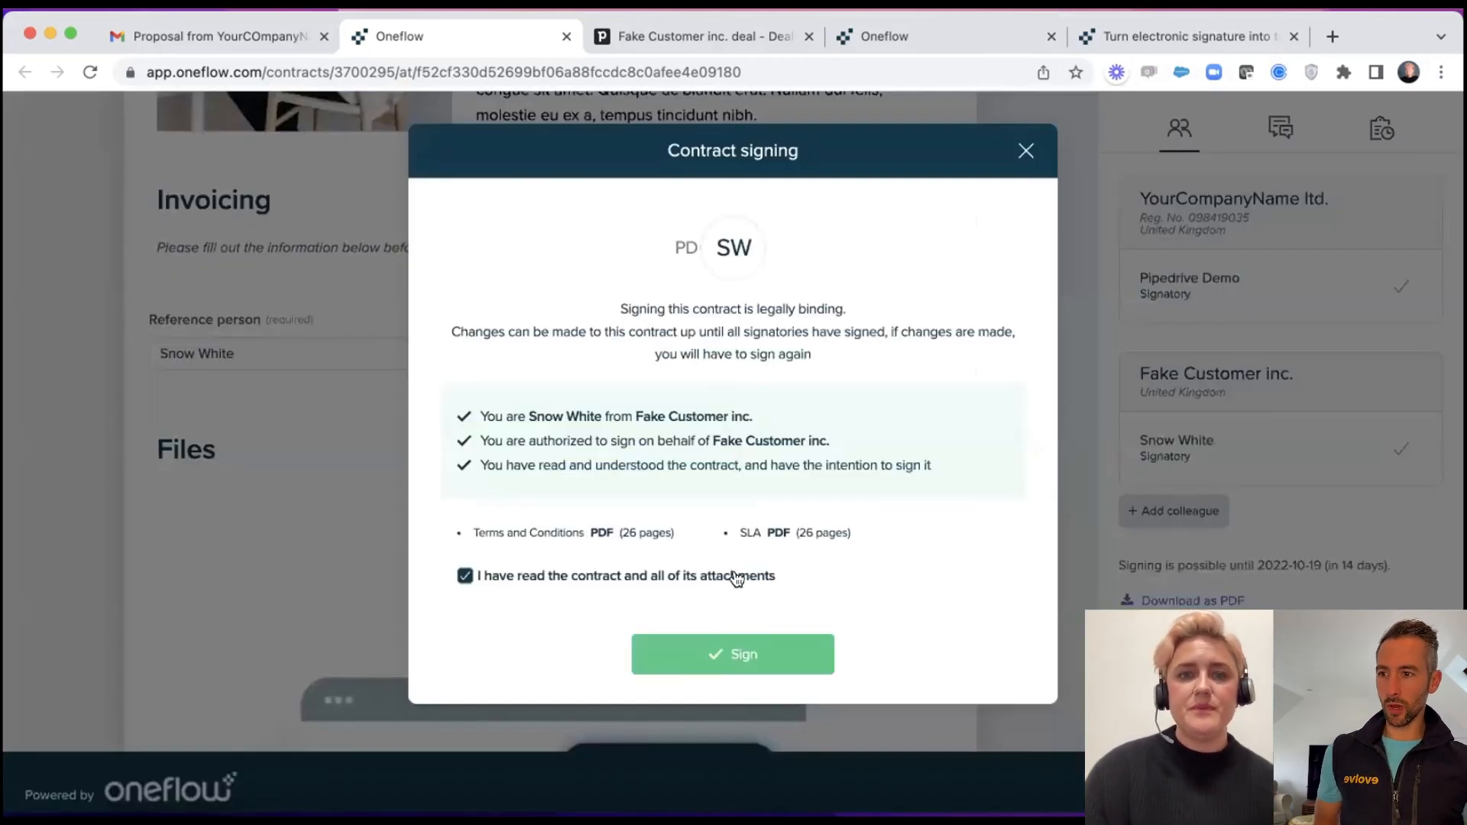
click(736, 654)
Switch to the sender's view of the contract and sign it as the last signatory, confirming that all attachments have been read.
click(995, 35)
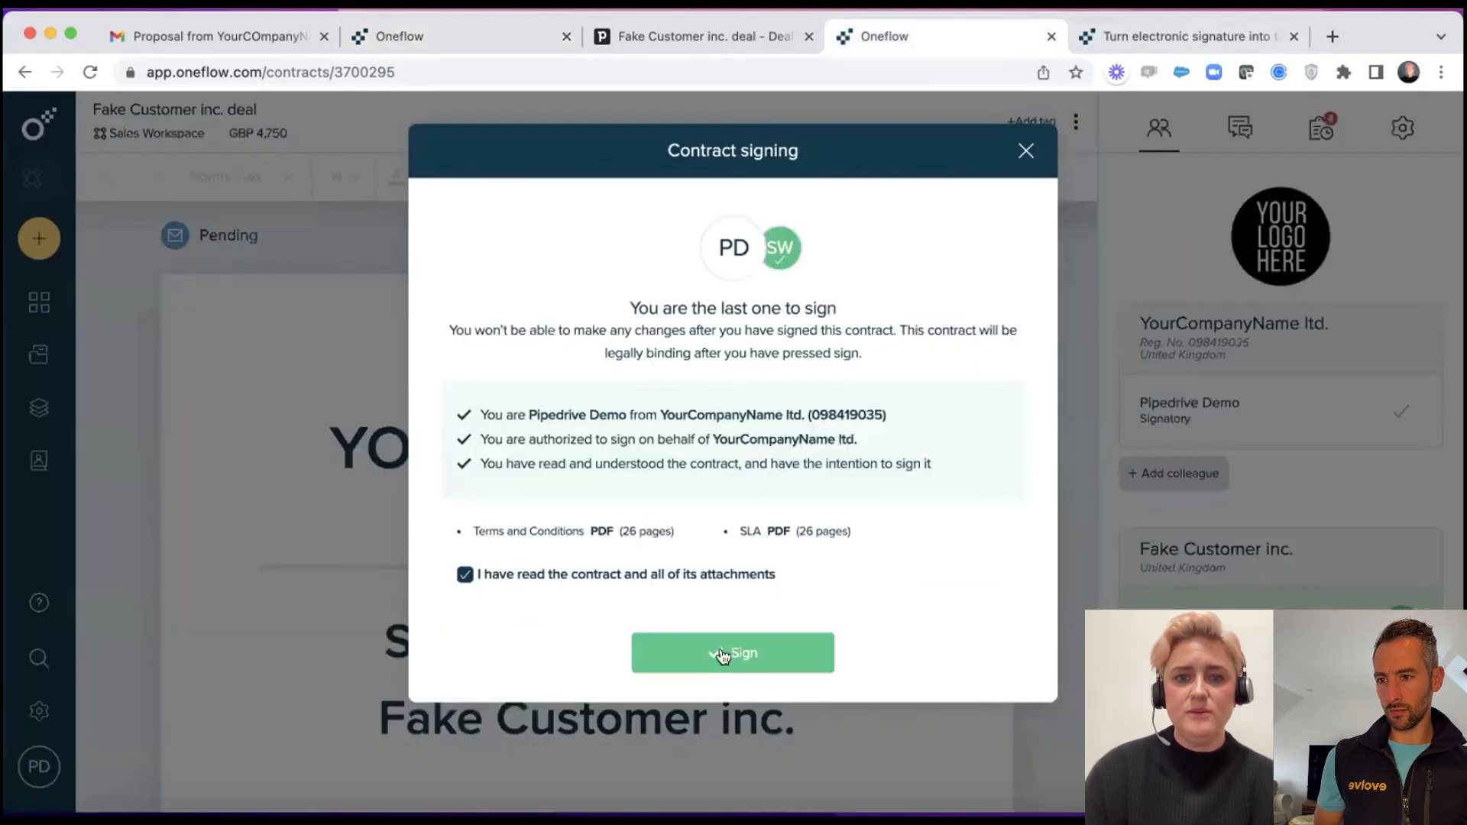
click(726, 652)
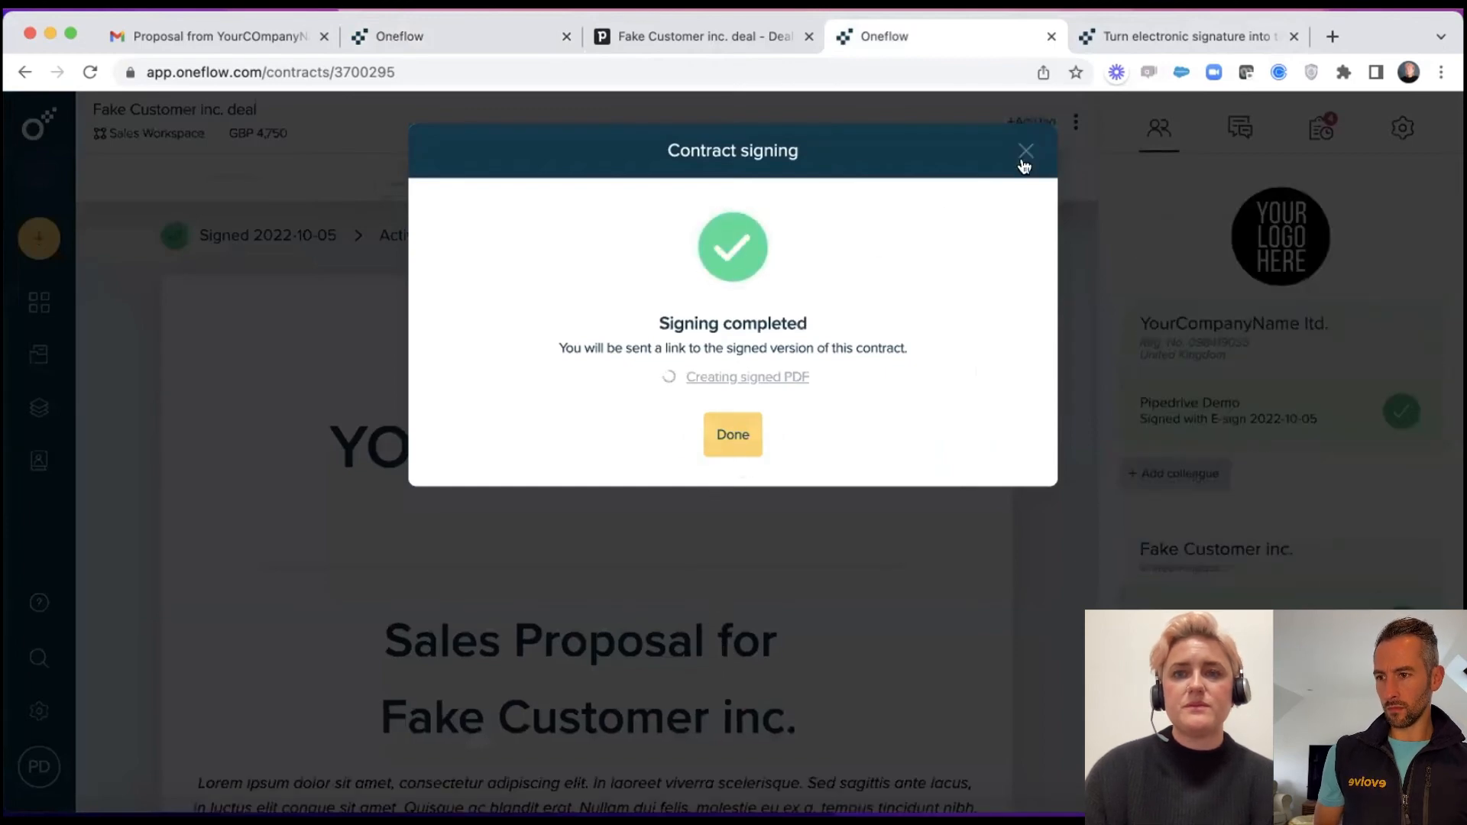
Switch to the Fake Customer inc. deal in Pipedrive and review the Oneflow contract status and the deal's completed activity history.
click(714, 40)
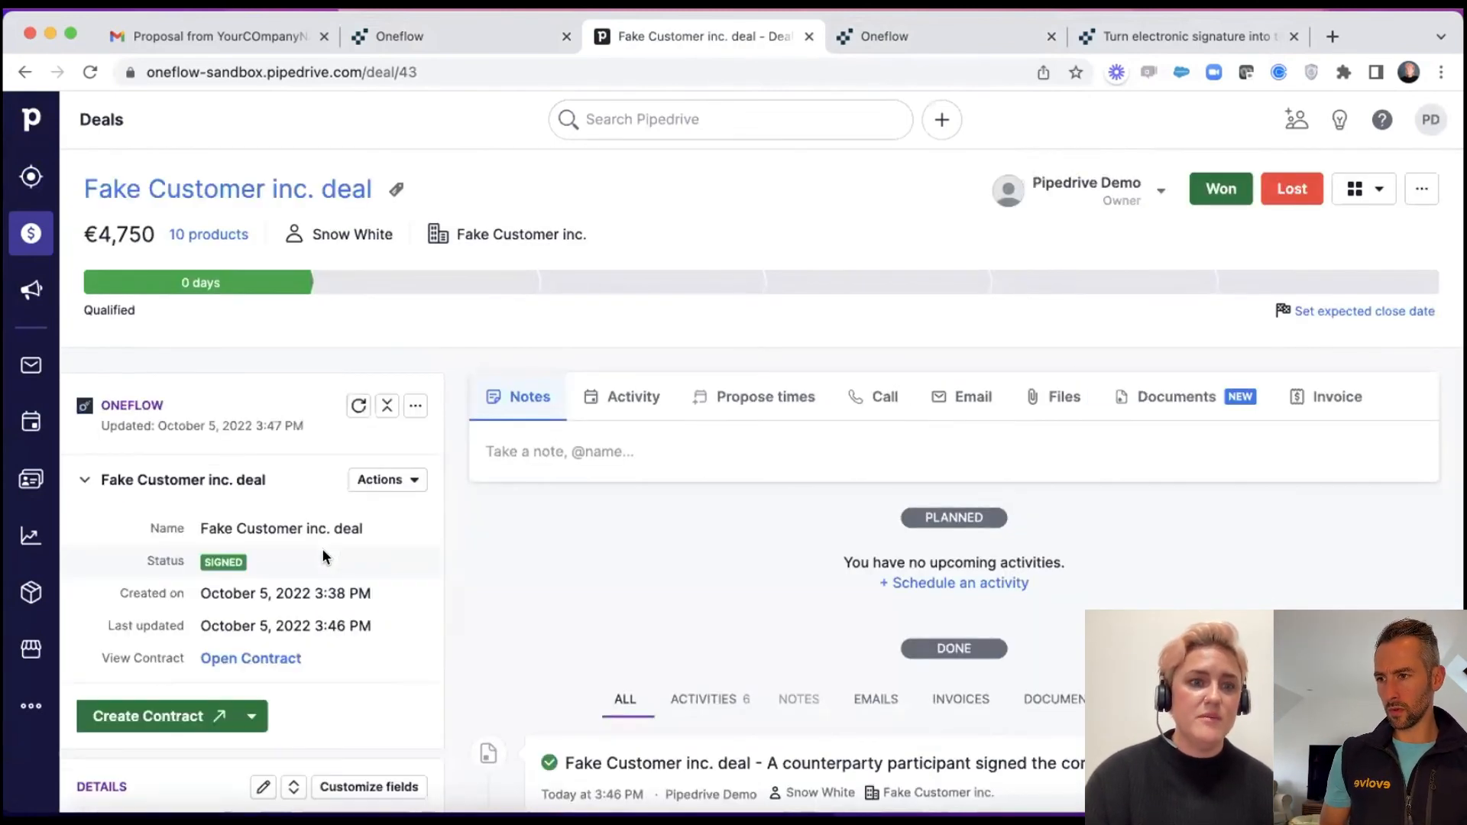
scroll(746, 575, down, 5)
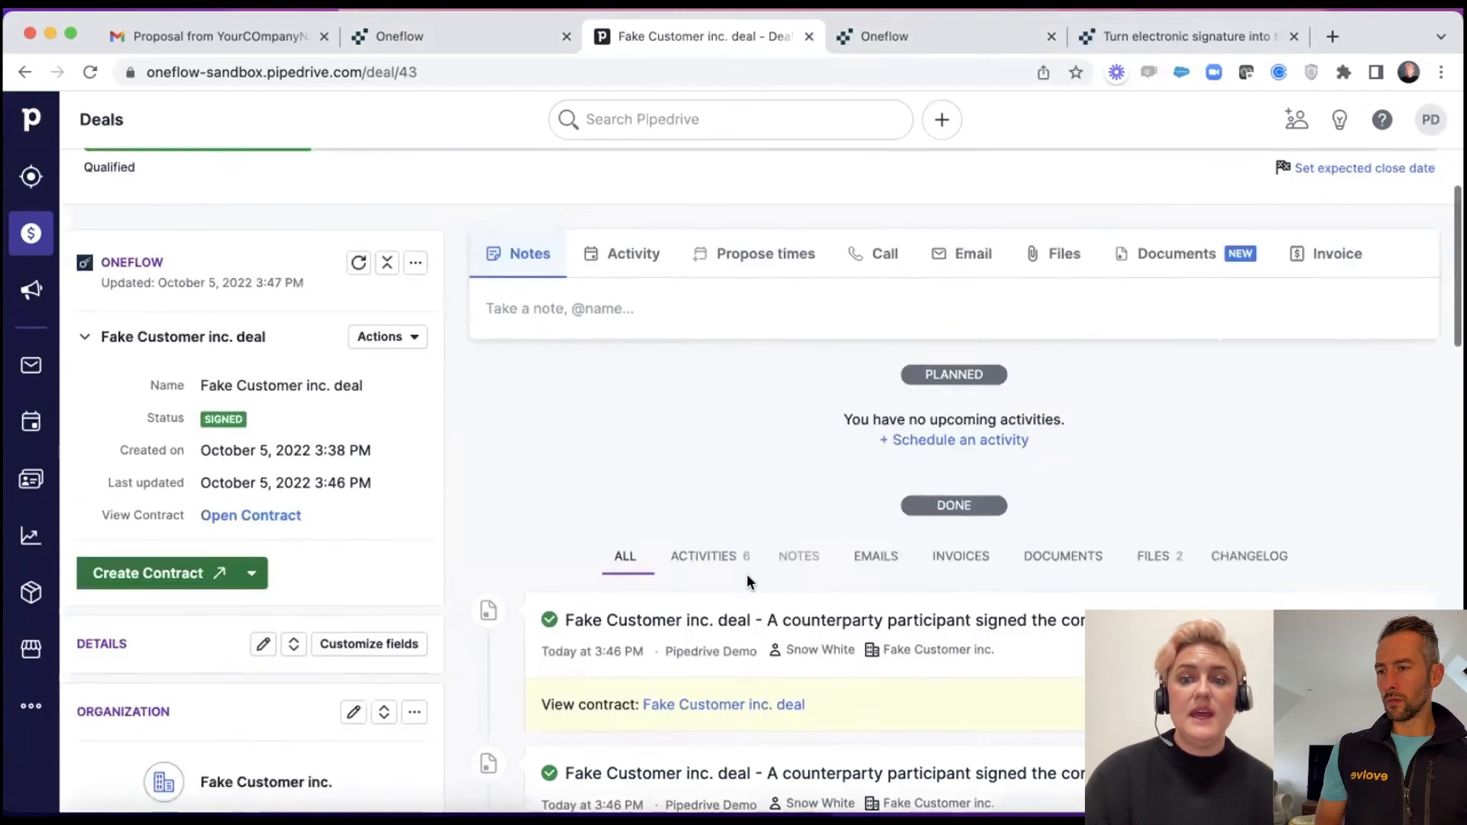
scroll(1290, 345, down, 2)
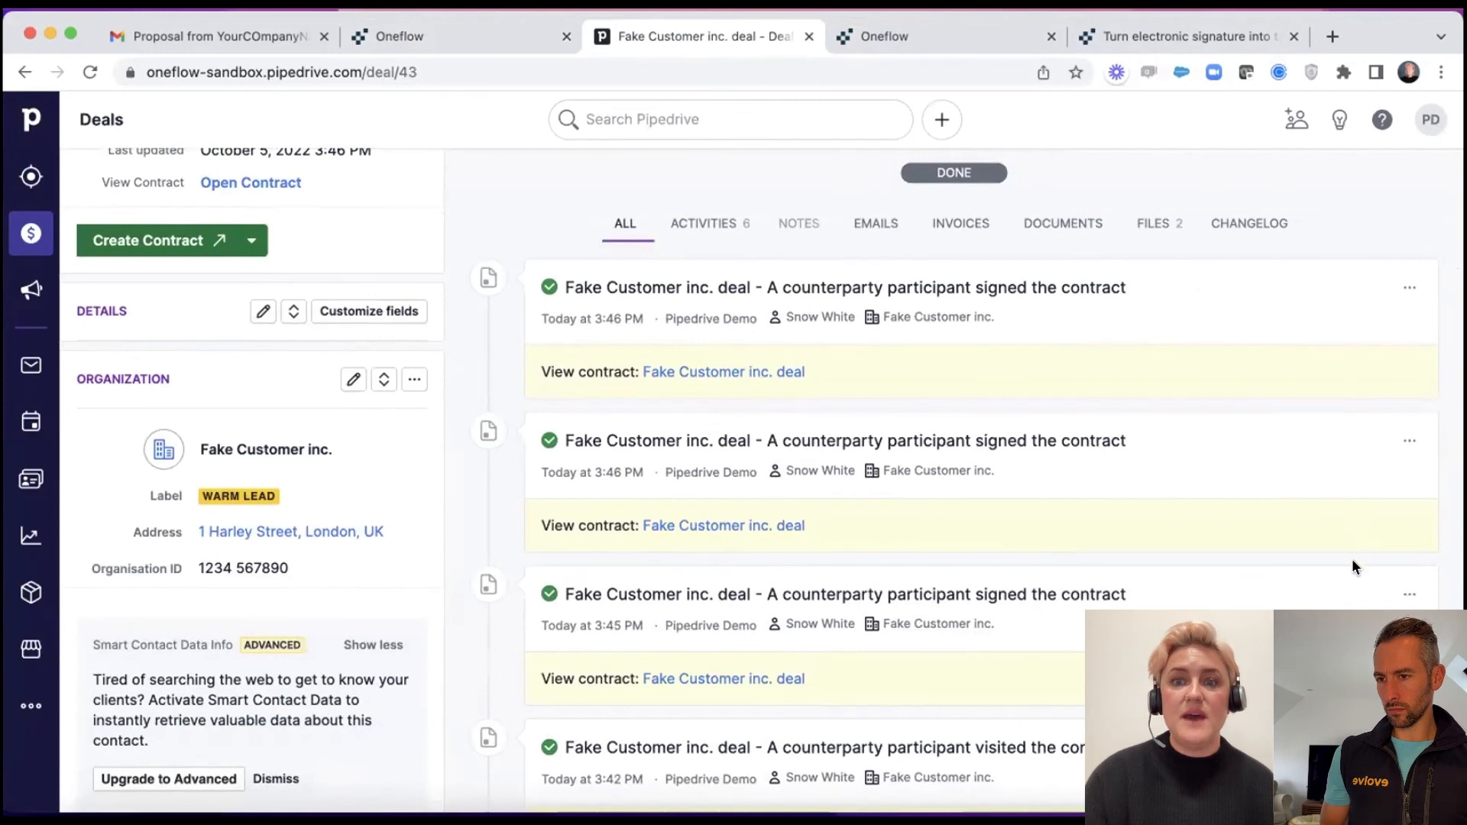
scroll(1352, 595, down, 2)
scroll(1351, 595, down, 4)
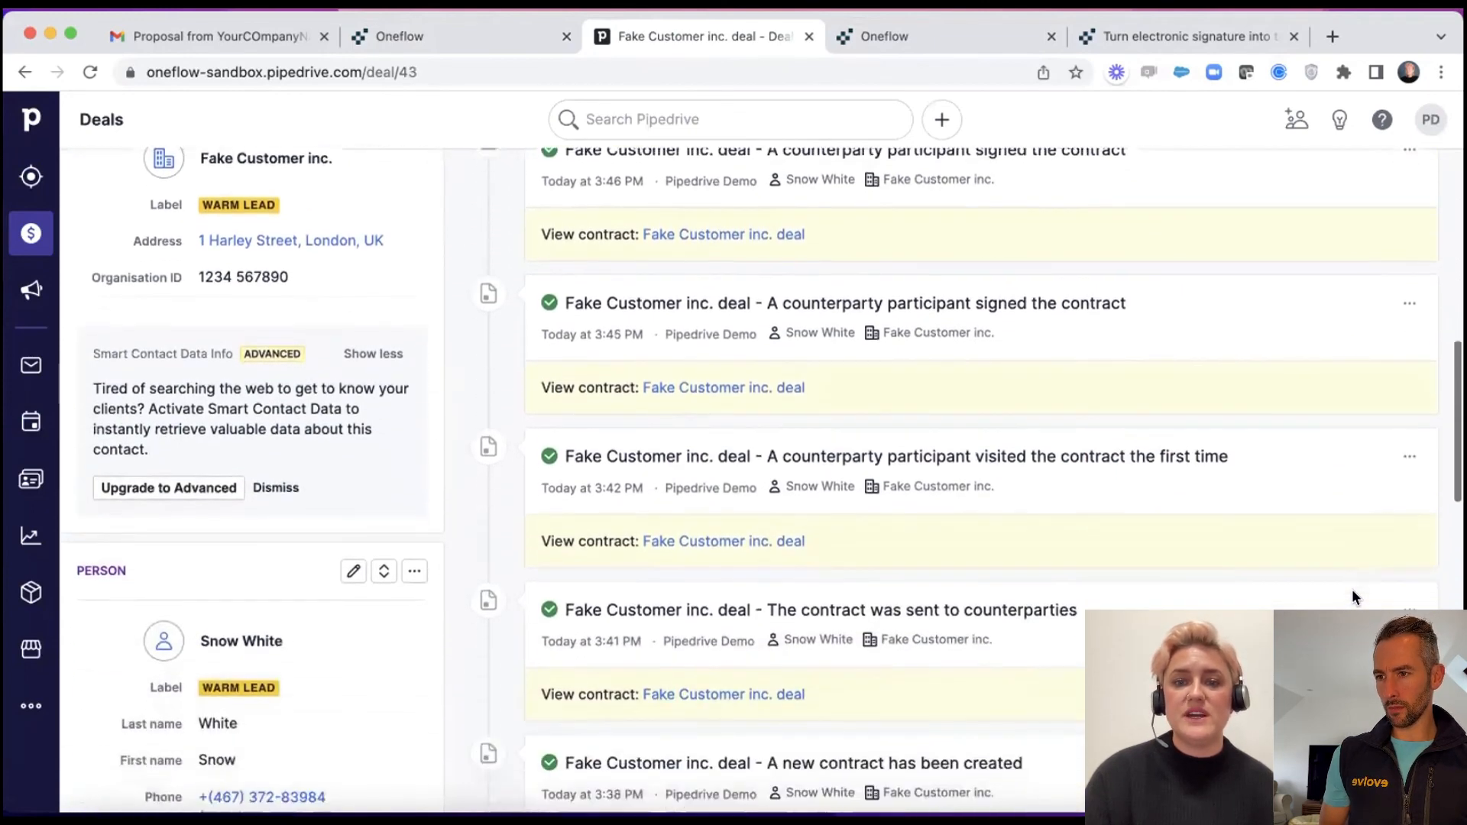
scroll(1352, 593, down, 3)
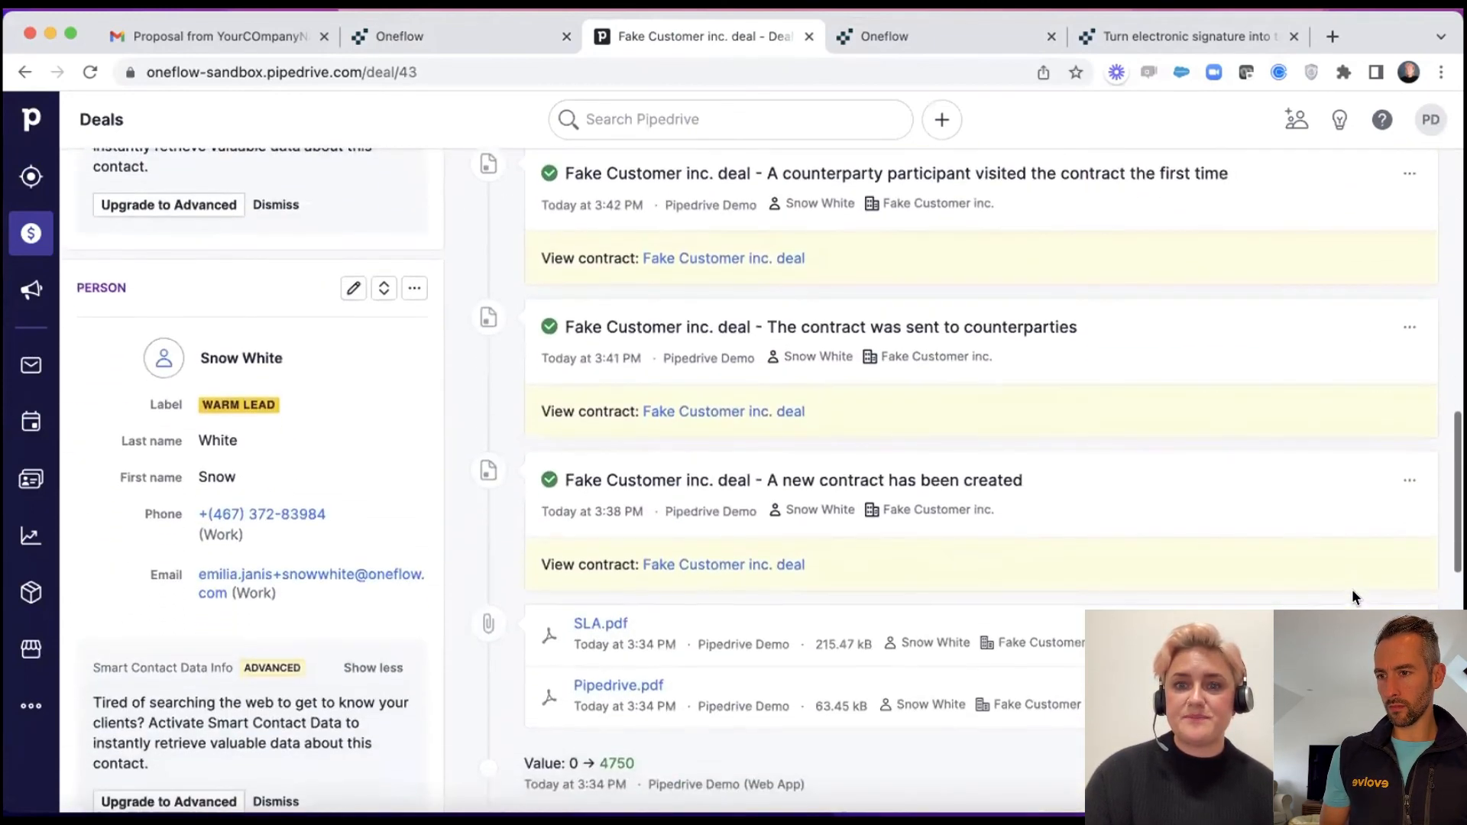
scroll(1353, 594, up, 10)
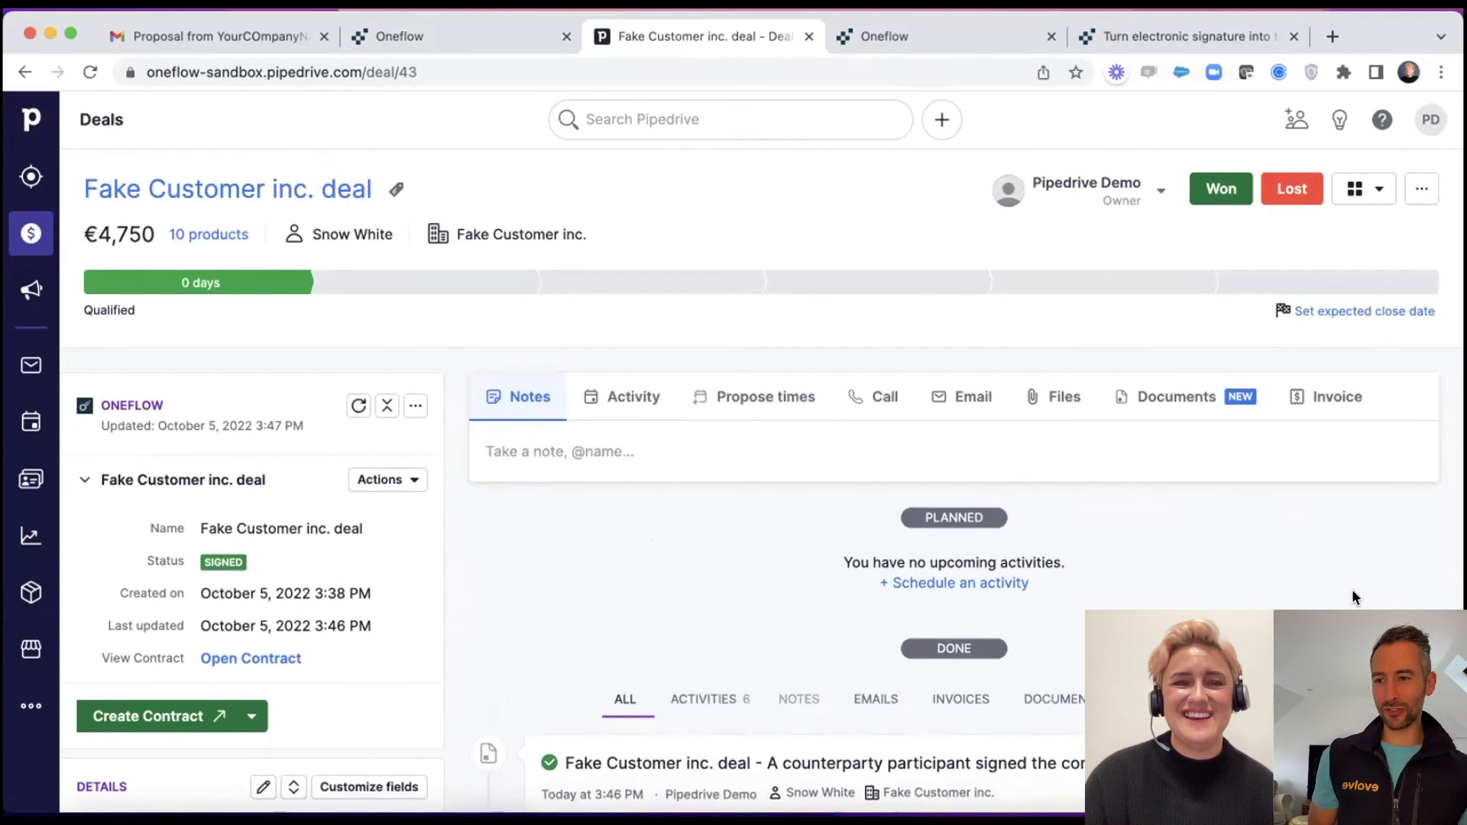
scroll(1352, 592, down, 3)
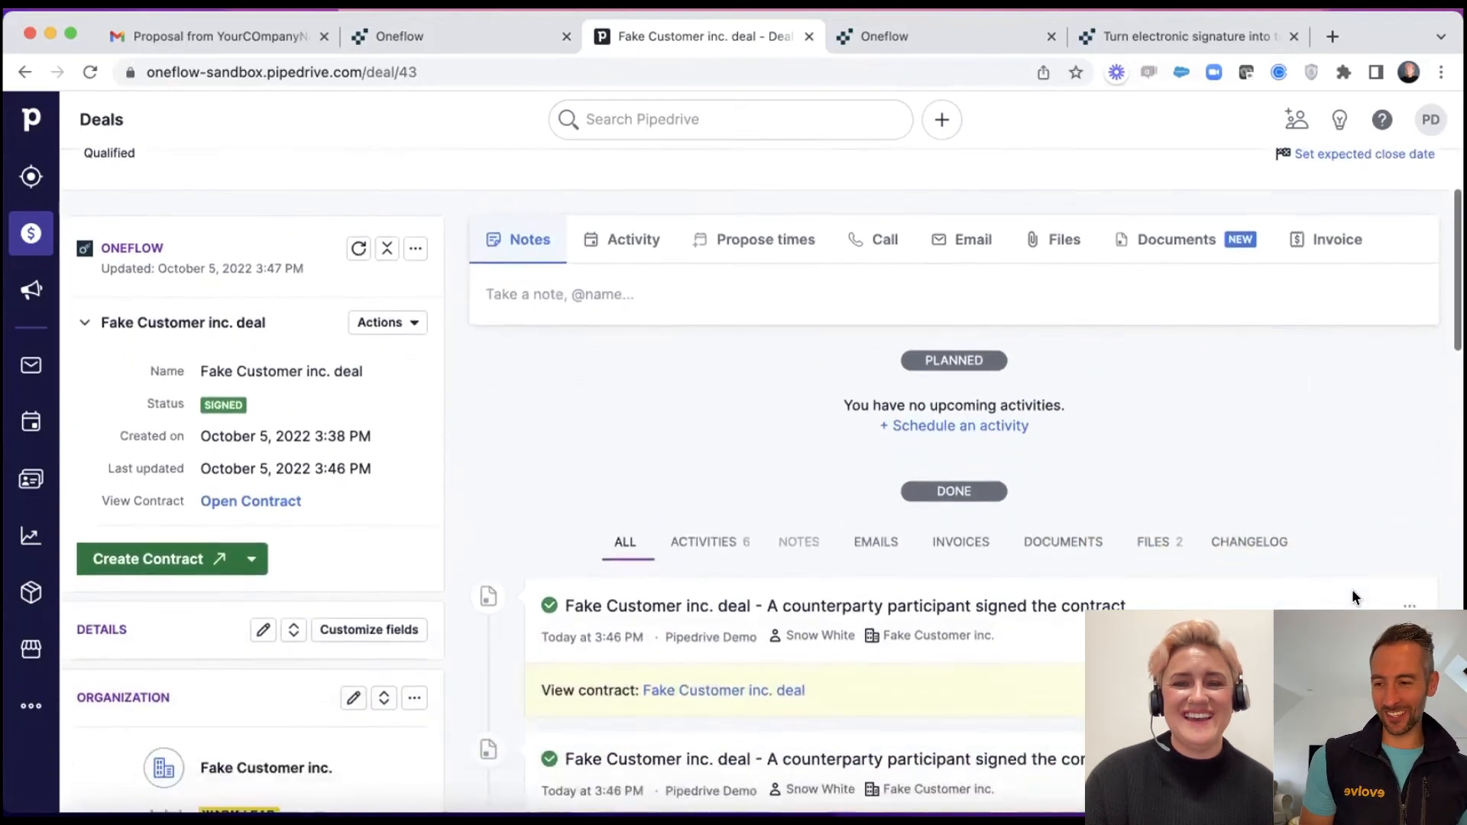
scroll(1353, 596, up, 3)
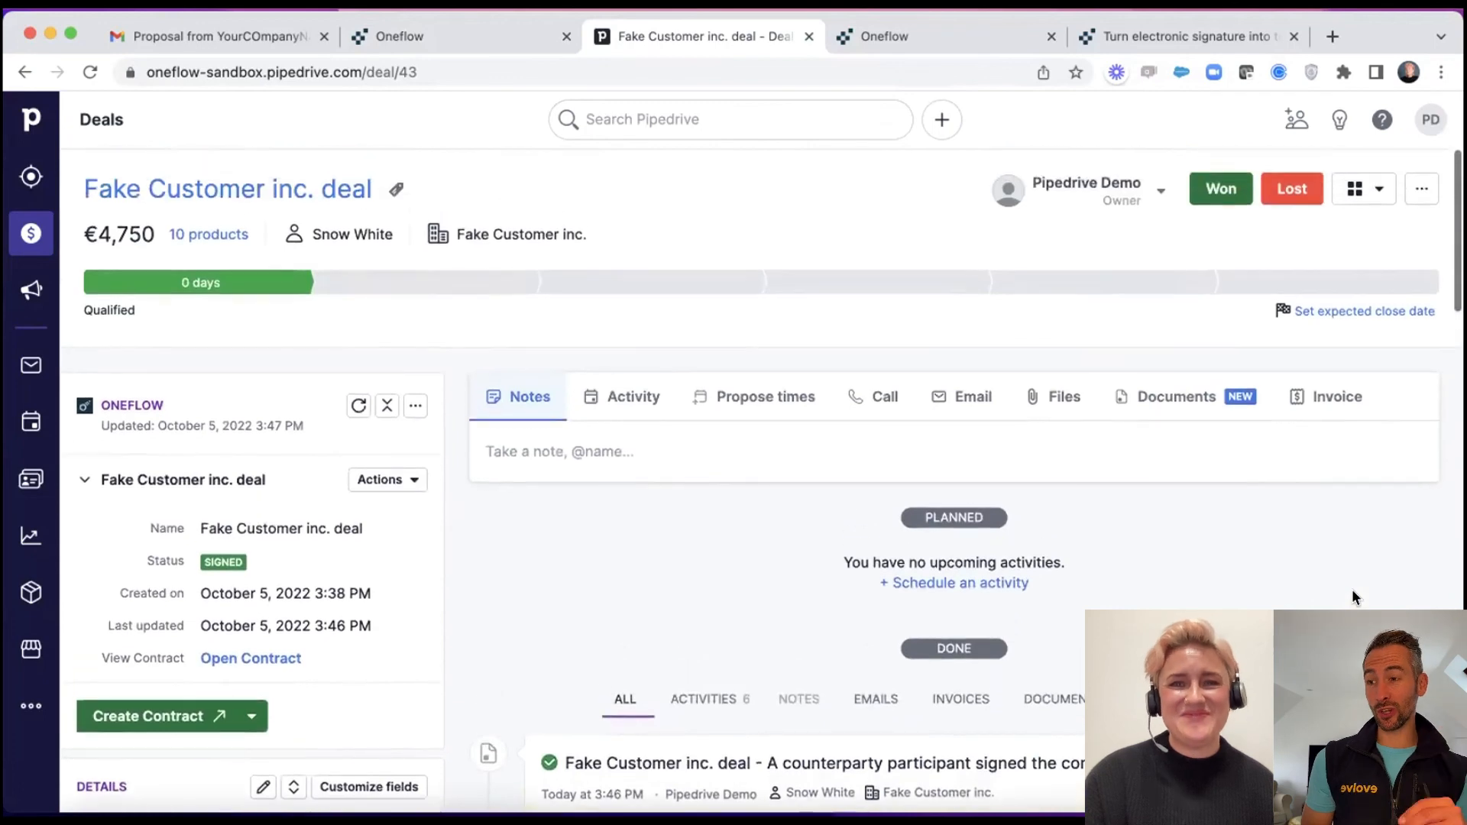